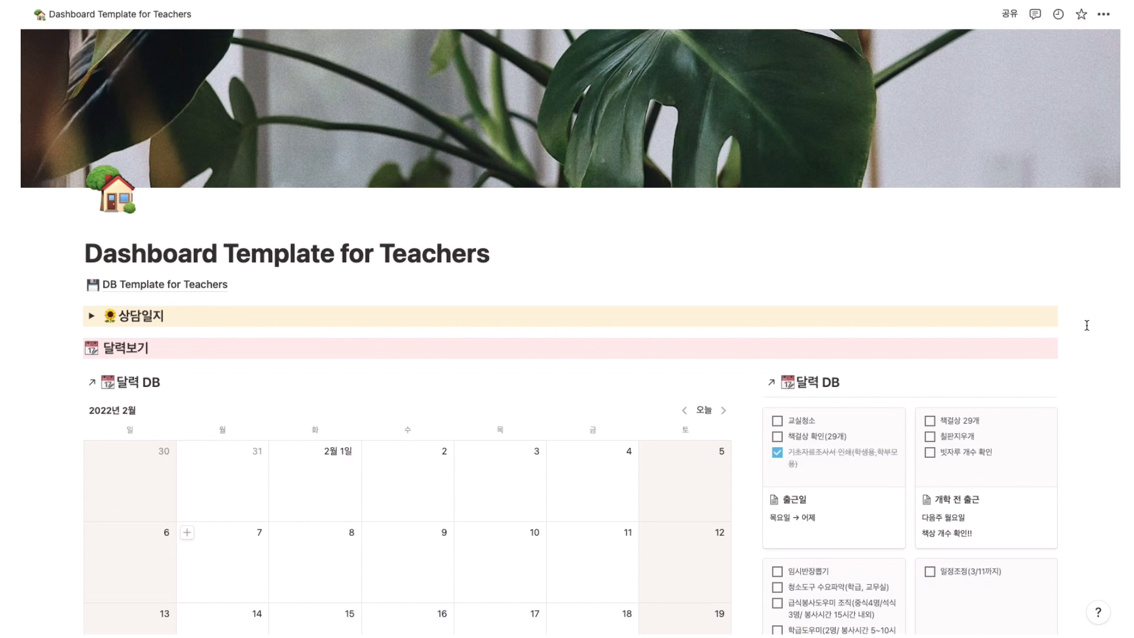
Open the DB Template for Teachers page from the dashboard and look over its list of databases and files.
scroll(1087, 325, up, 1)
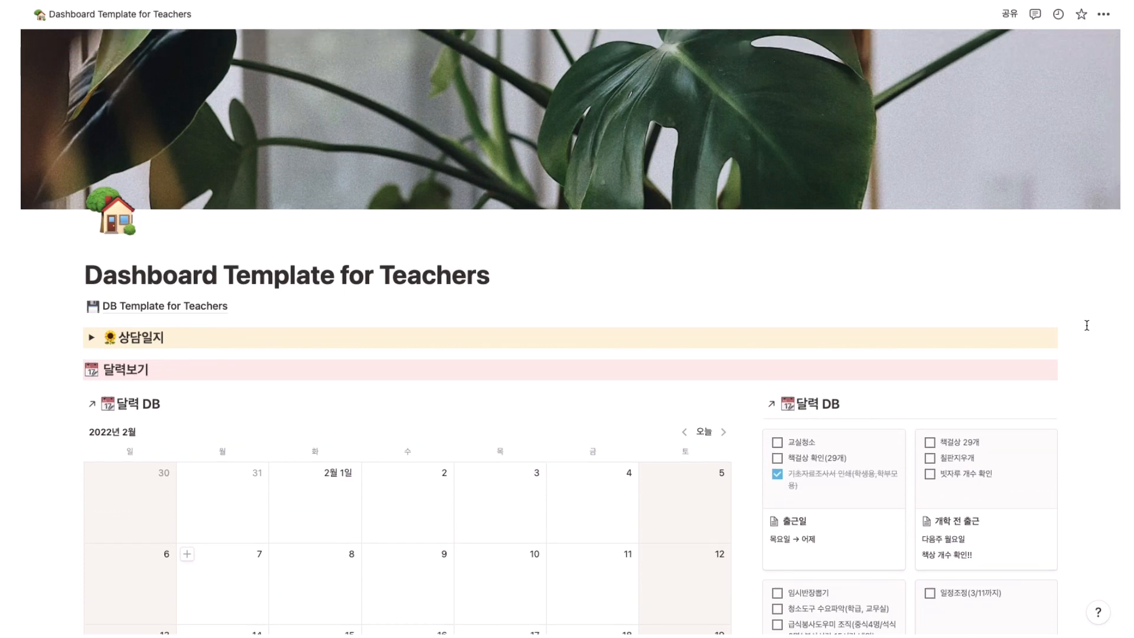
click(1086, 325)
scroll(165, 277, down, 1)
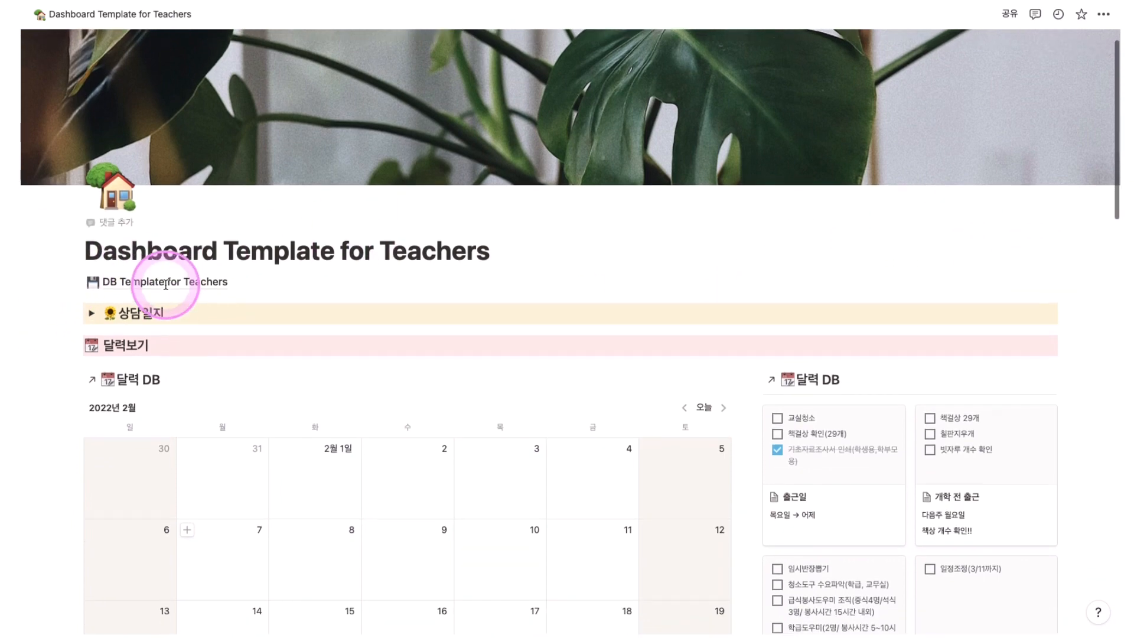
scroll(298, 273, down, 2)
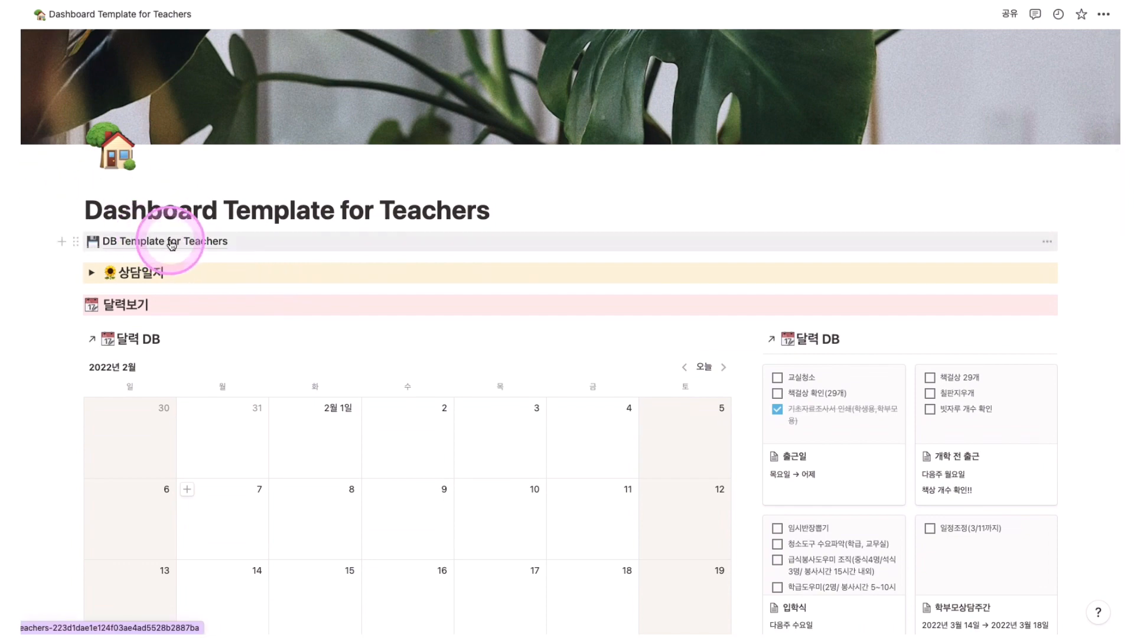
click(112, 245)
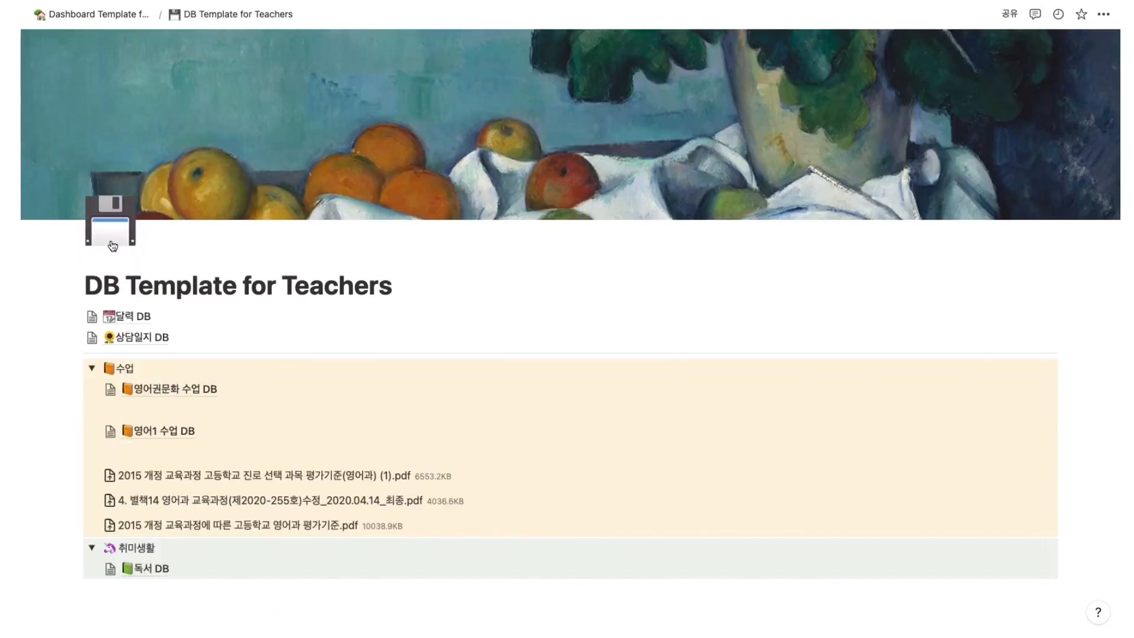
scroll(211, 258, down, 2)
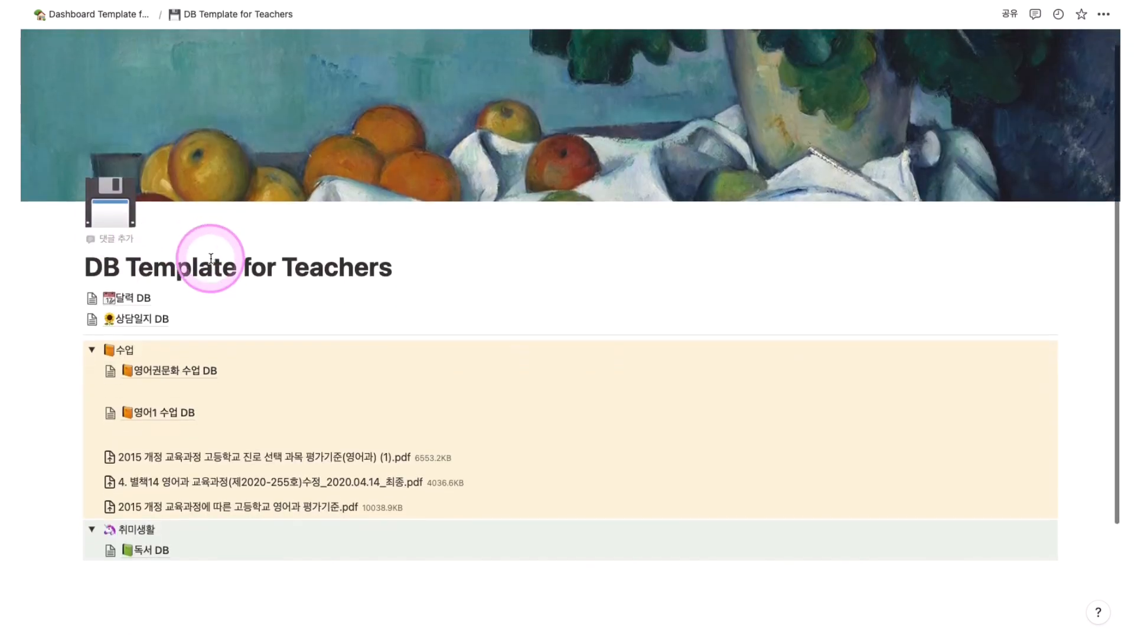
scroll(211, 258, down, 2)
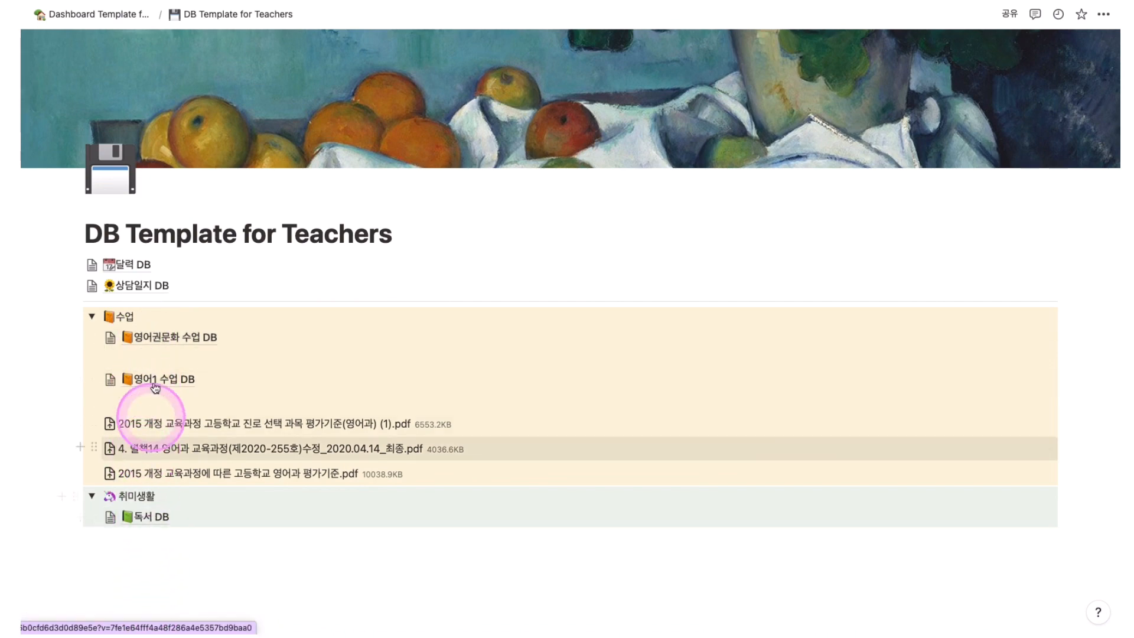
View the 달력 DB and the 상담일지 DB, returning to the DB Template for Teachers page from each.
click(126, 268)
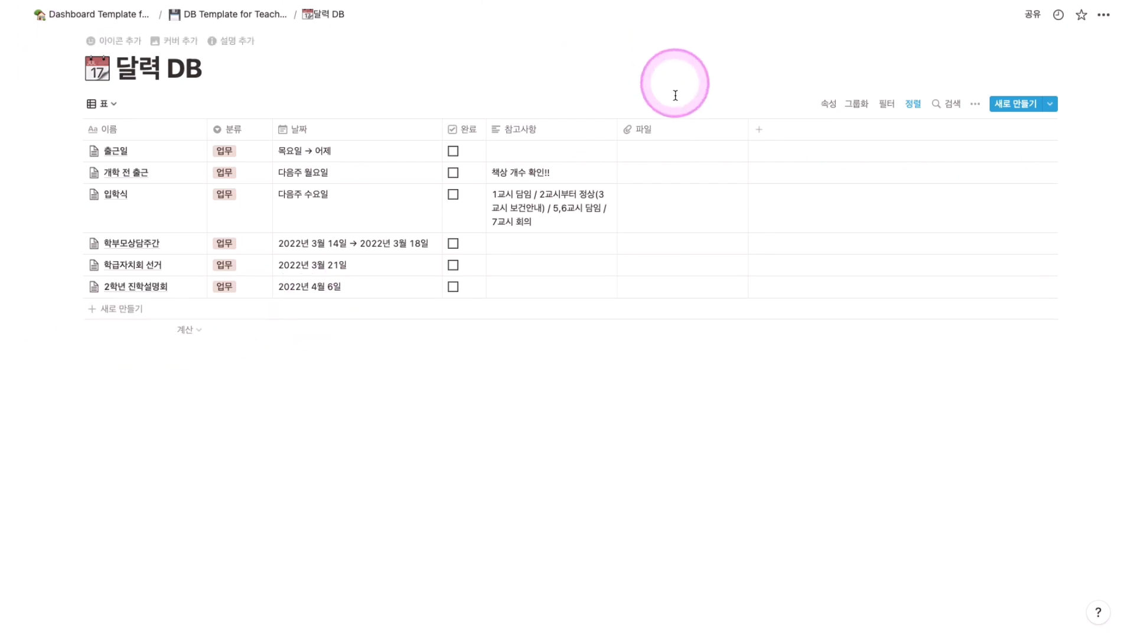
click(217, 14)
scroll(209, 300, down, 1)
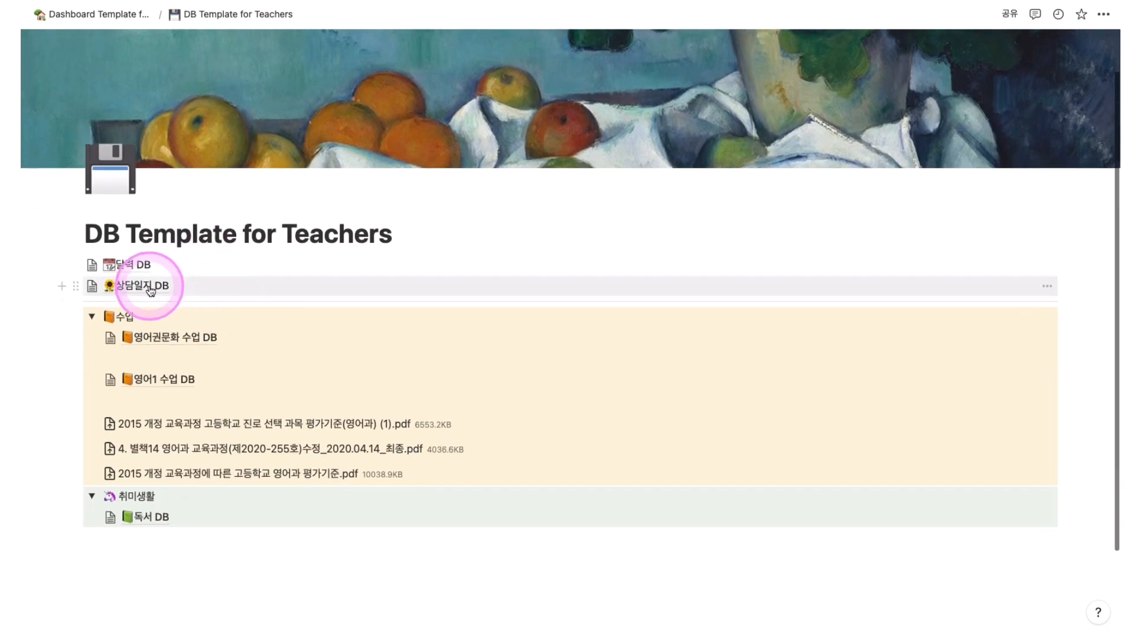
click(150, 286)
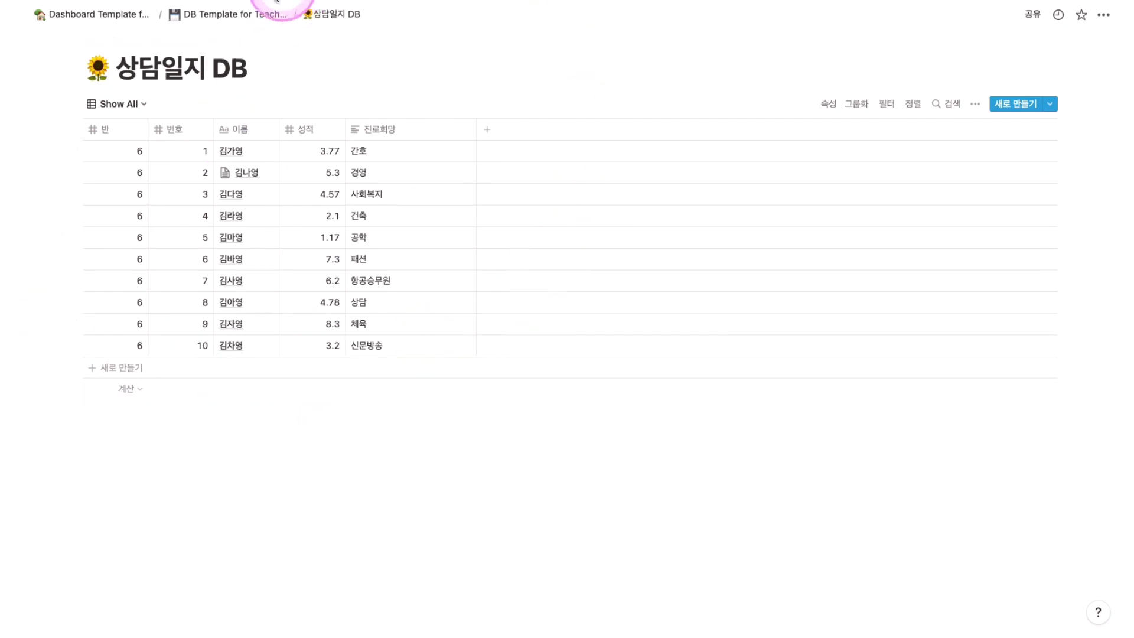
click(256, 14)
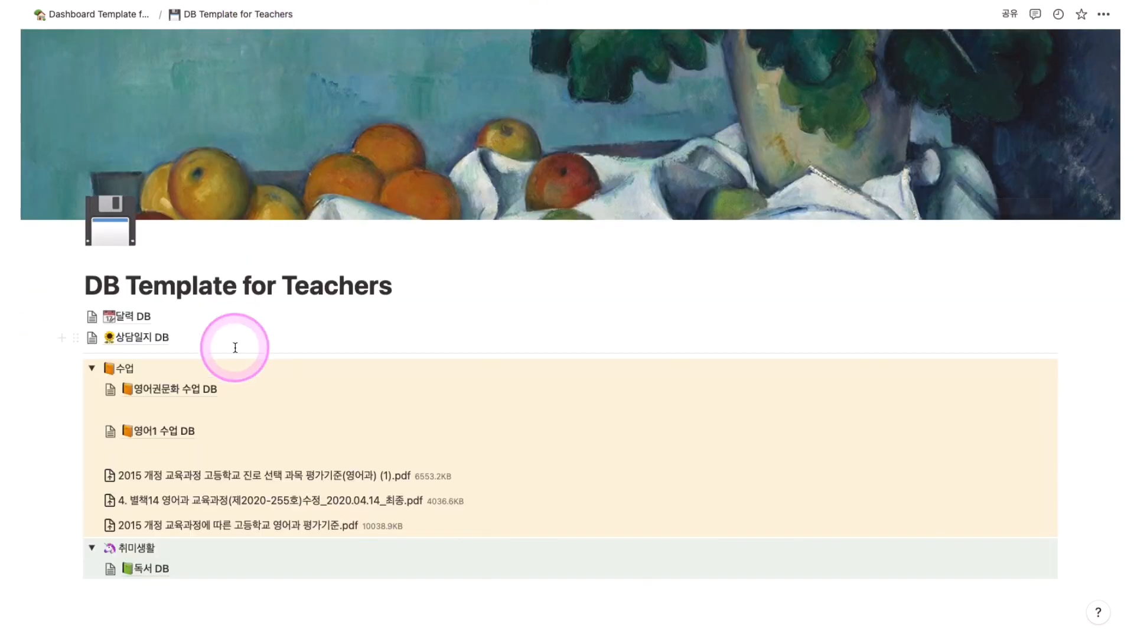
View the 영어권문화 수업 DB and the 영어1 수업 DB, returning to the DB Template for Teachers page from each.
scroll(235, 348, down, 2)
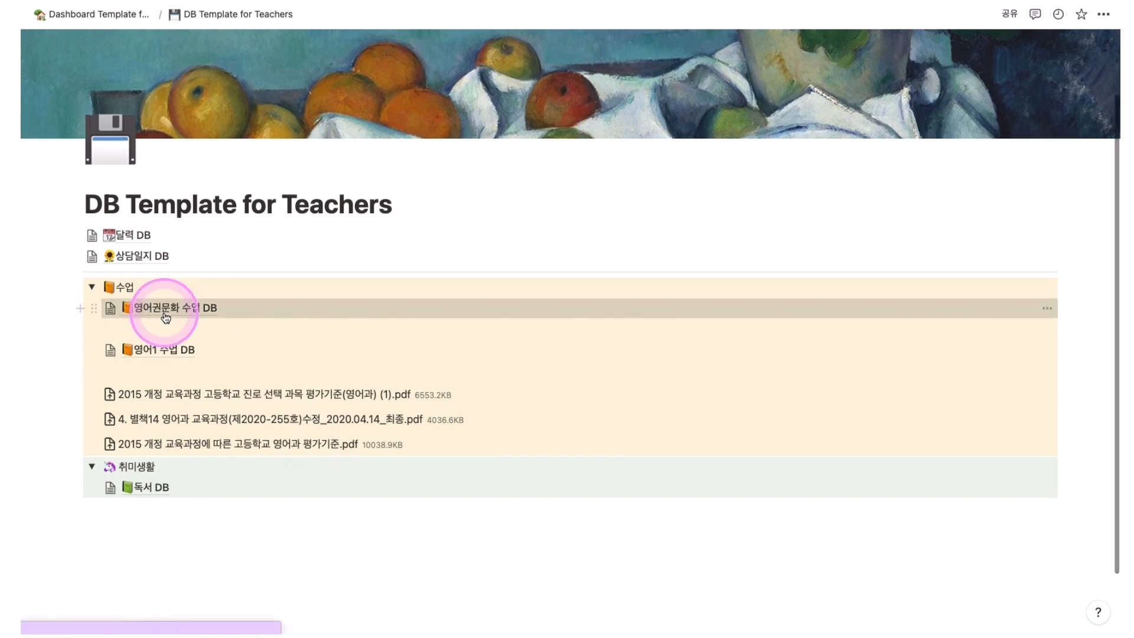
click(166, 318)
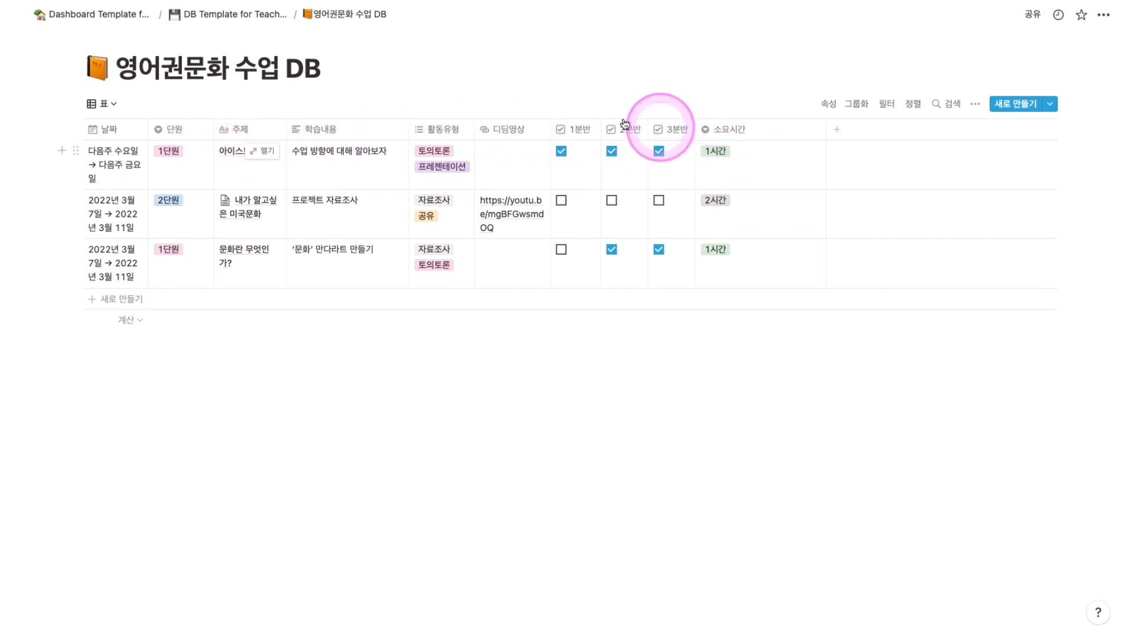
click(237, 21)
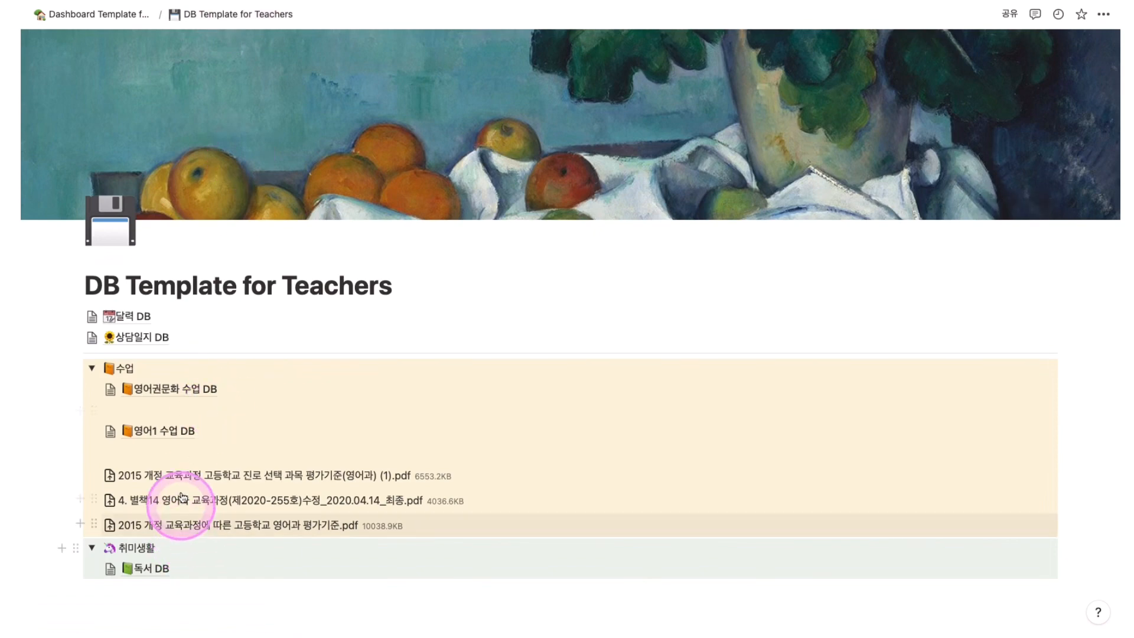
click(159, 431)
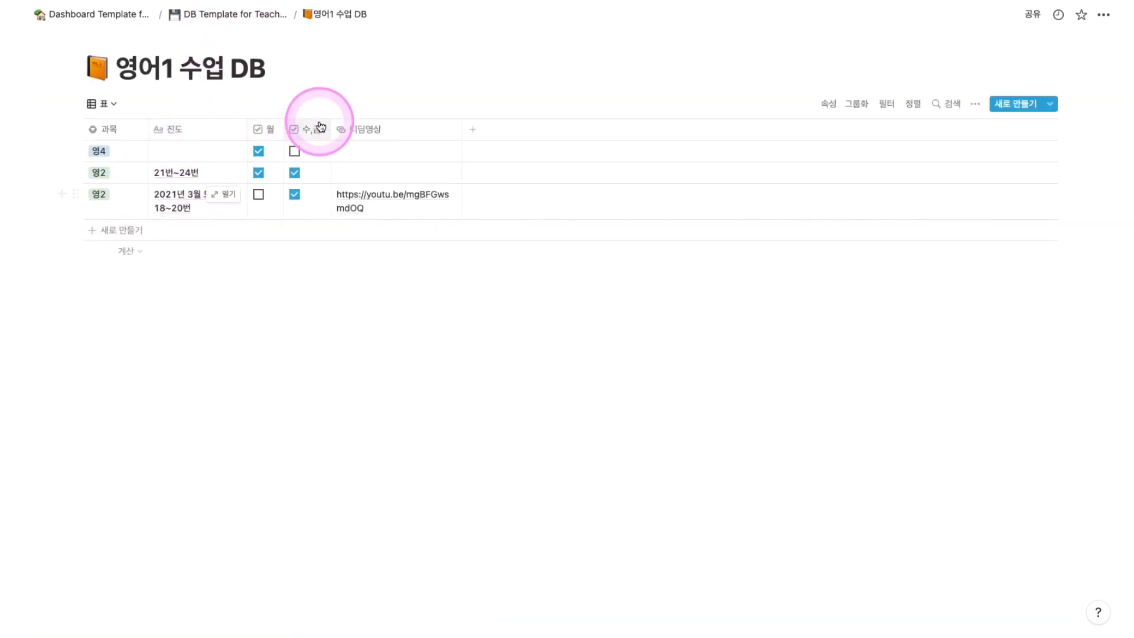
click(234, 16)
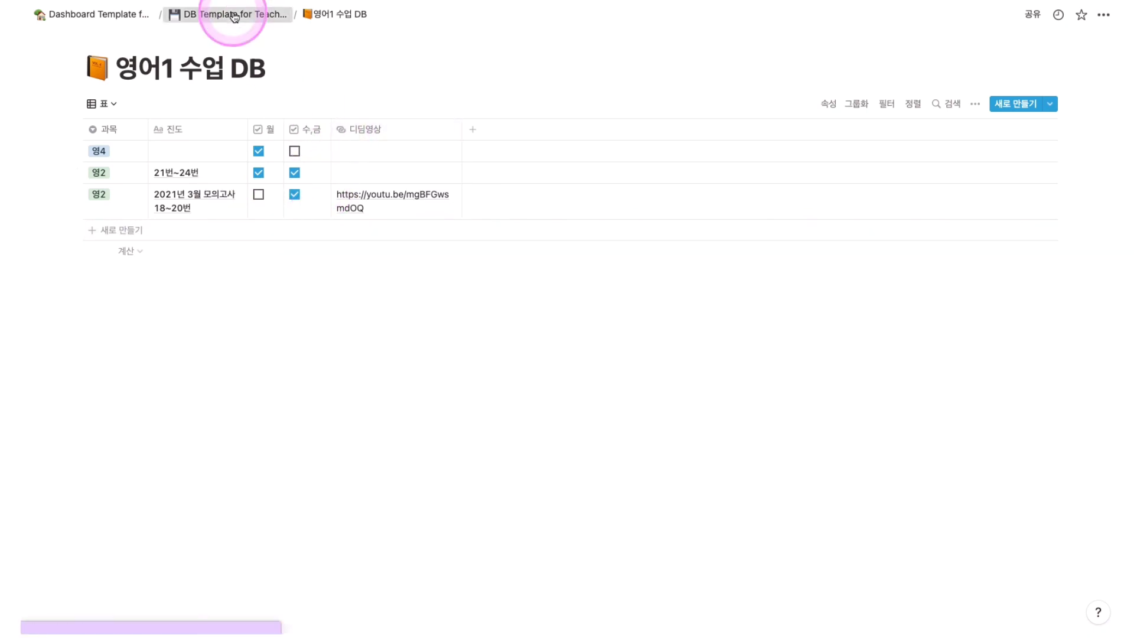
View the 독서 DB under 취미생활 and return to the Dashboard Template for Teachers page.
scroll(308, 435, down, 3)
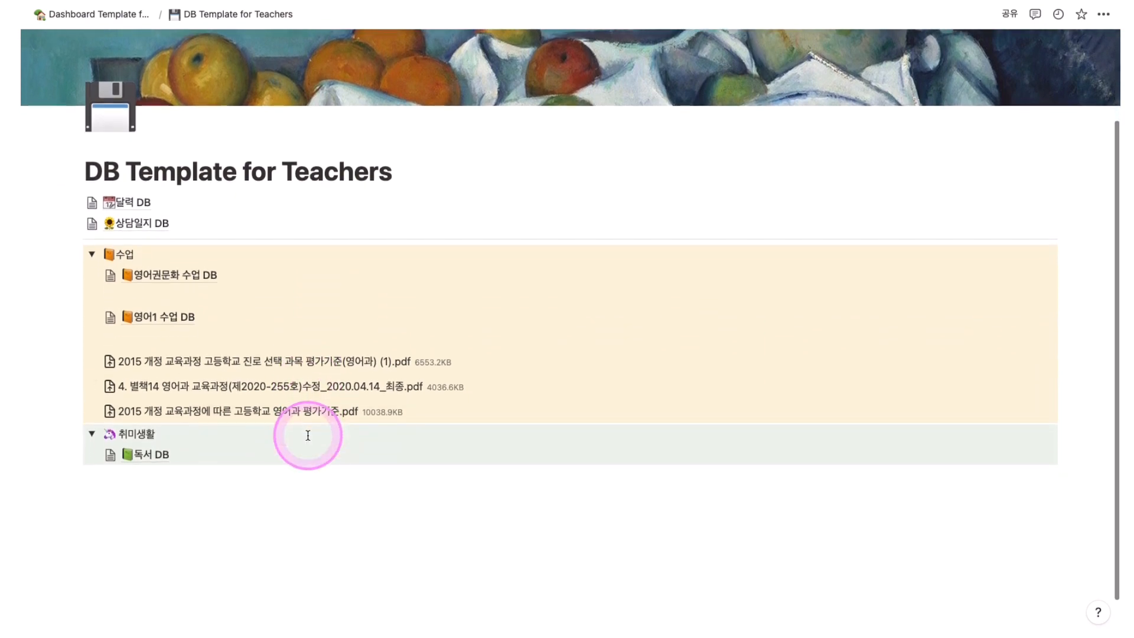
scroll(308, 435, down, 1)
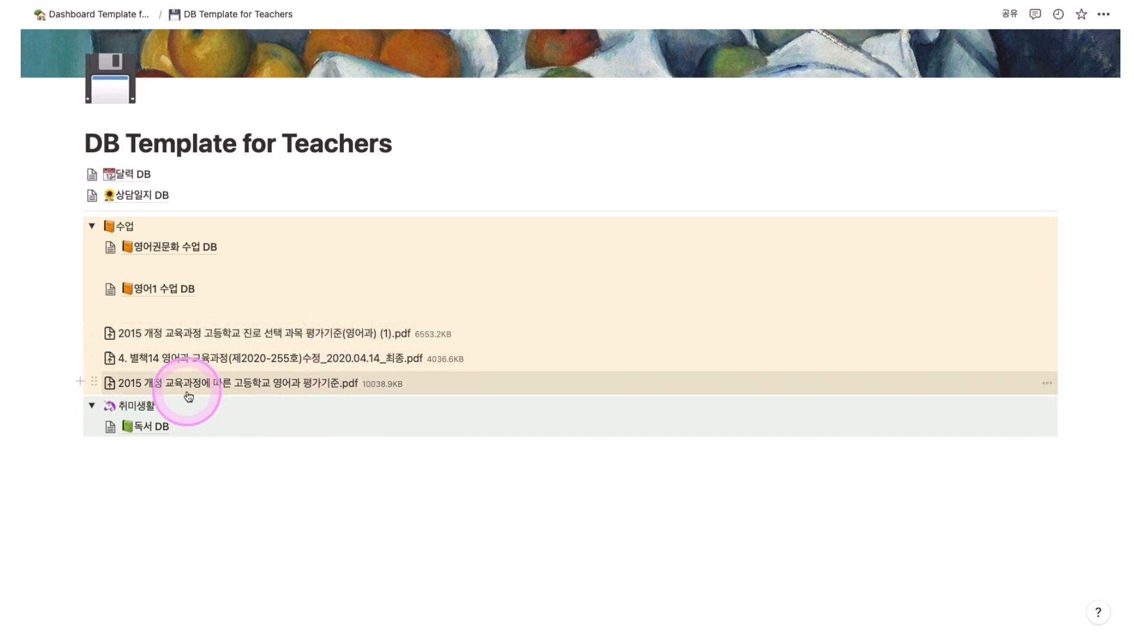
click(155, 426)
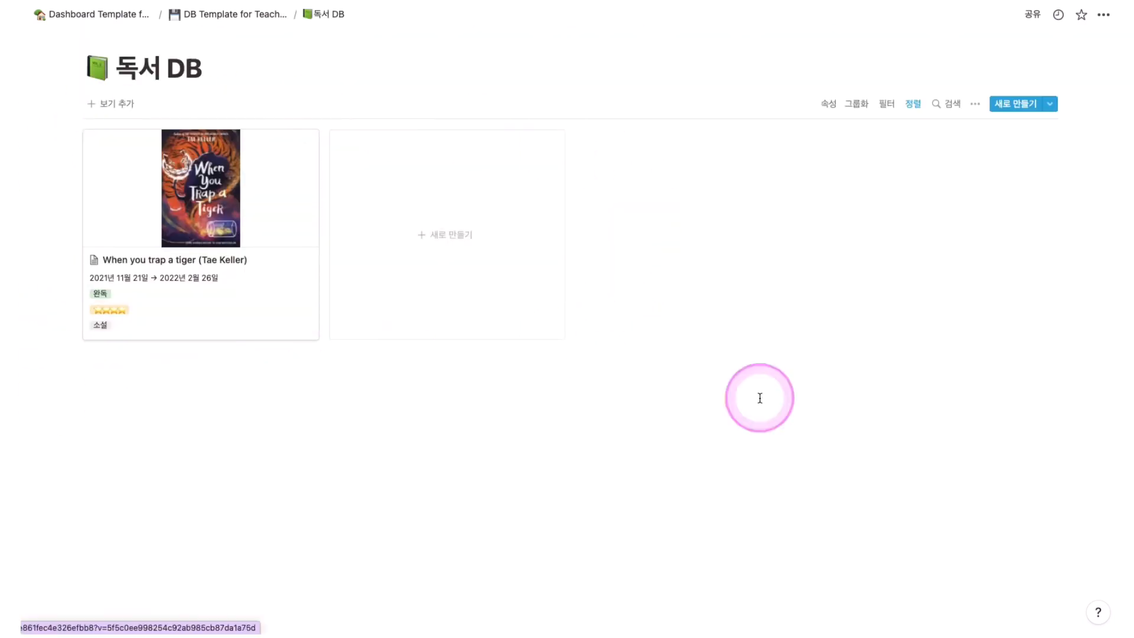
click(118, 14)
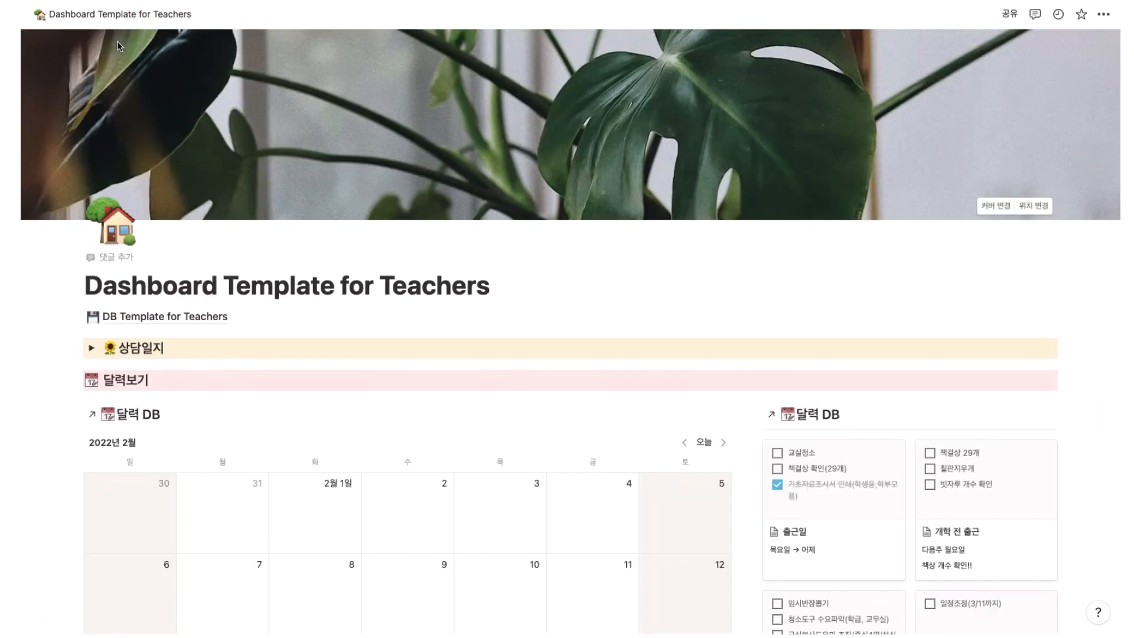
Expand the 상담일지 toggle on the dashboard to show its linked gallery of student cards.
scroll(910, 290, down, 1)
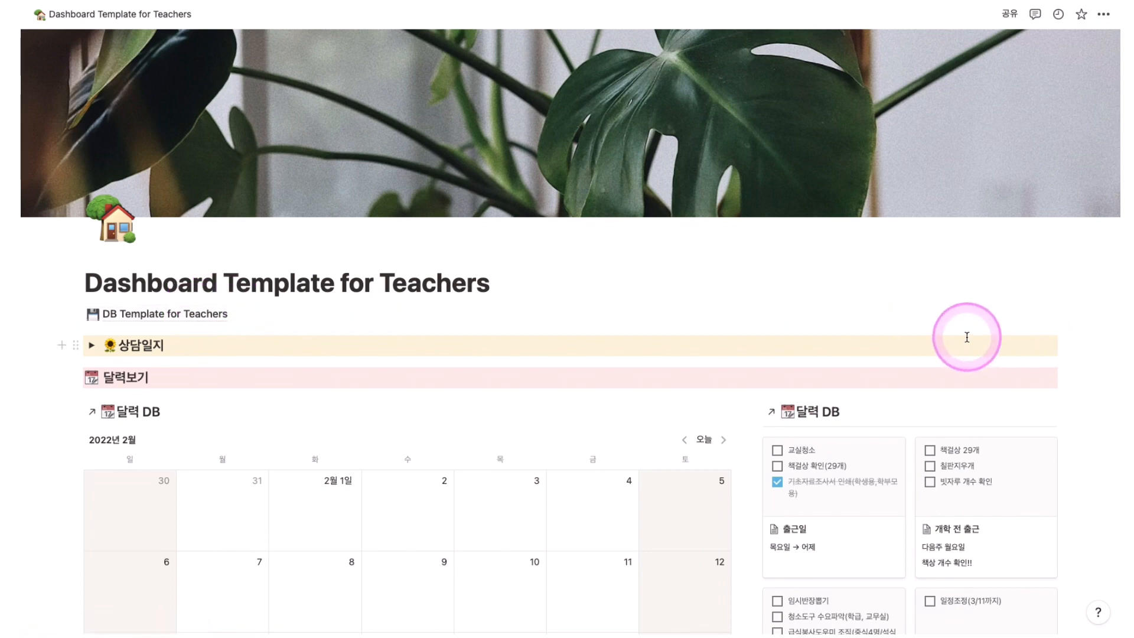
scroll(966, 337, down, 3)
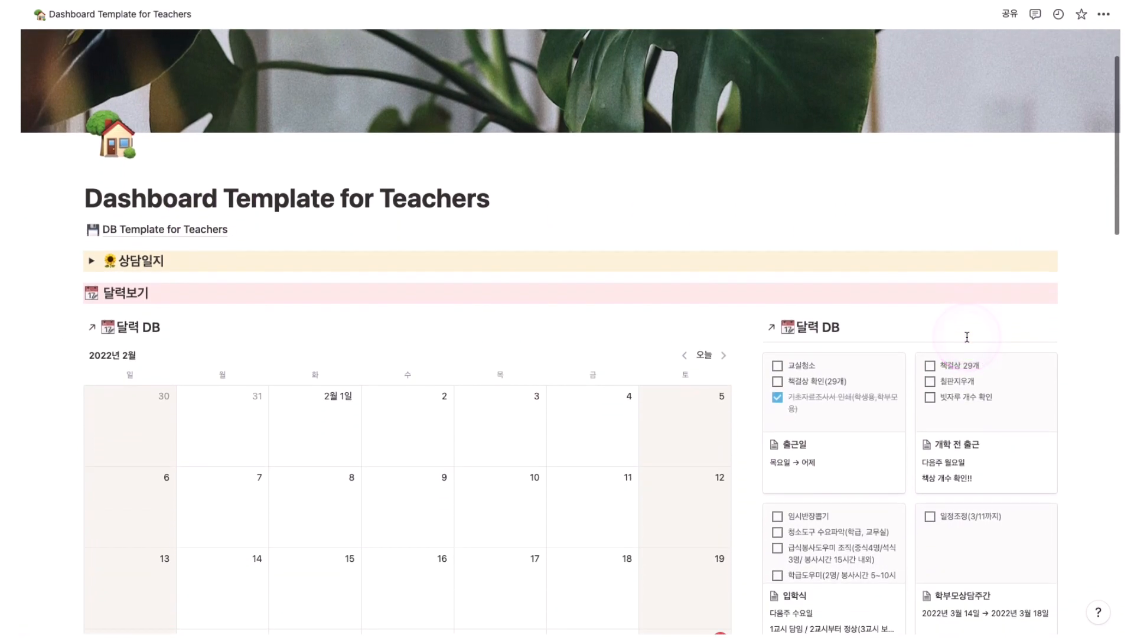
scroll(967, 337, down, 2)
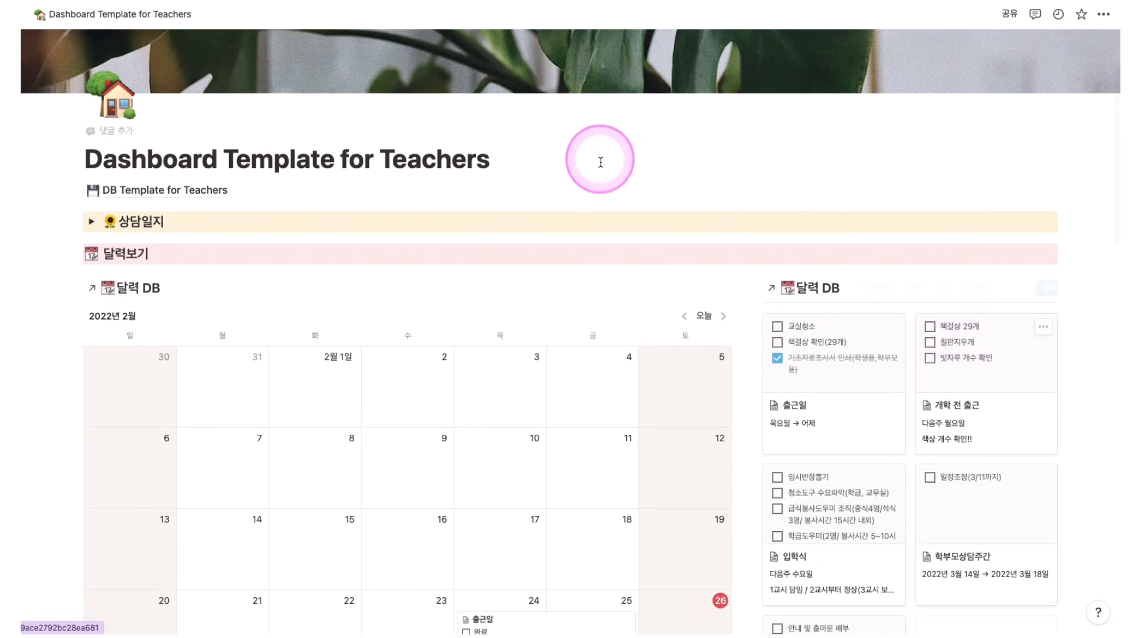
scroll(519, 211, down, 2)
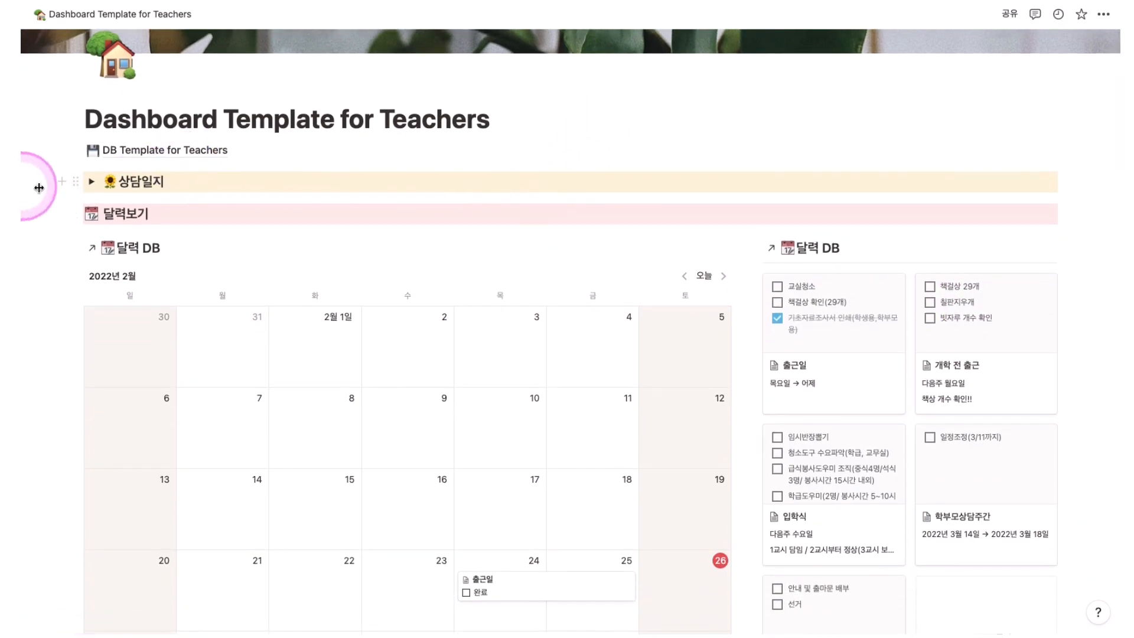
click(92, 183)
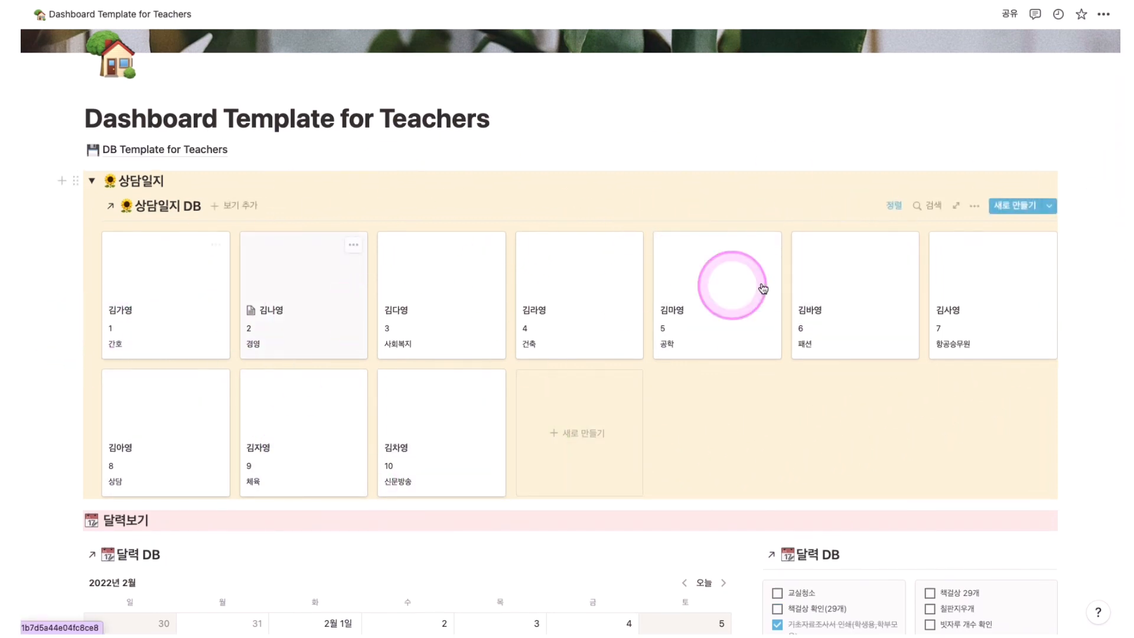
Try showing the 반 and 성적 properties on the 상담일지 DB gallery cards, hiding each one again.
scroll(848, 279, down, 1)
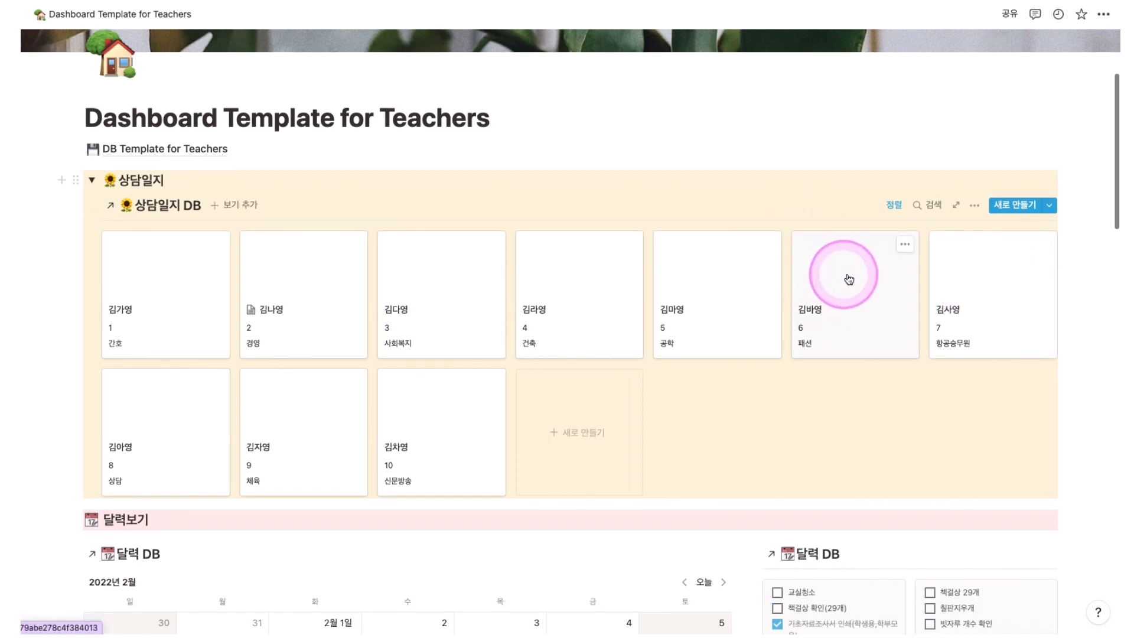
scroll(978, 211, down, 1)
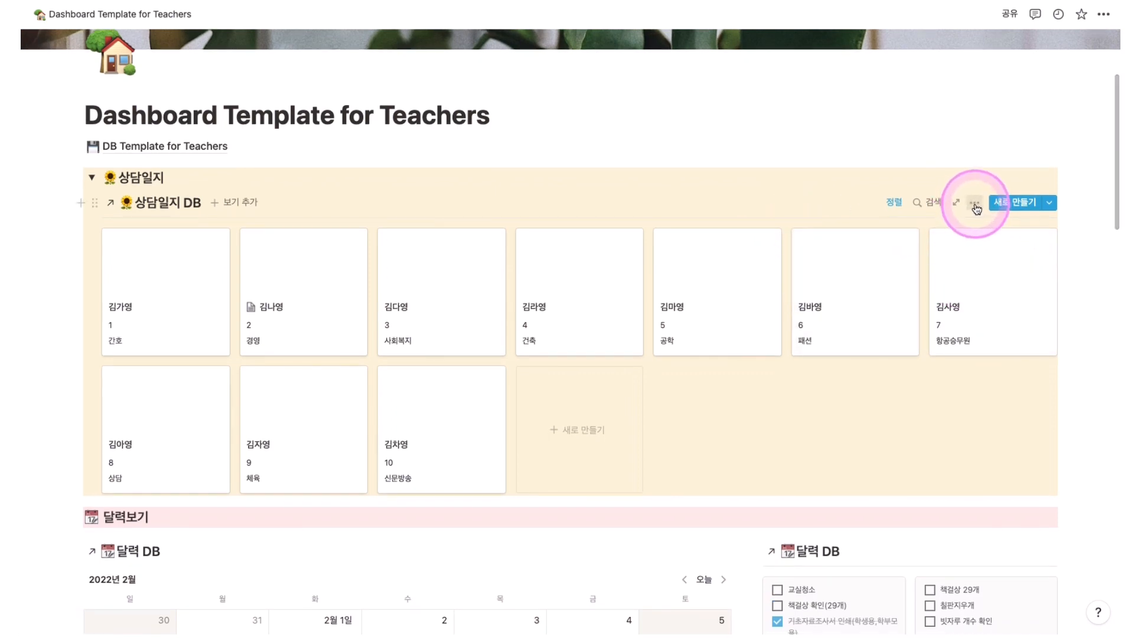
click(975, 203)
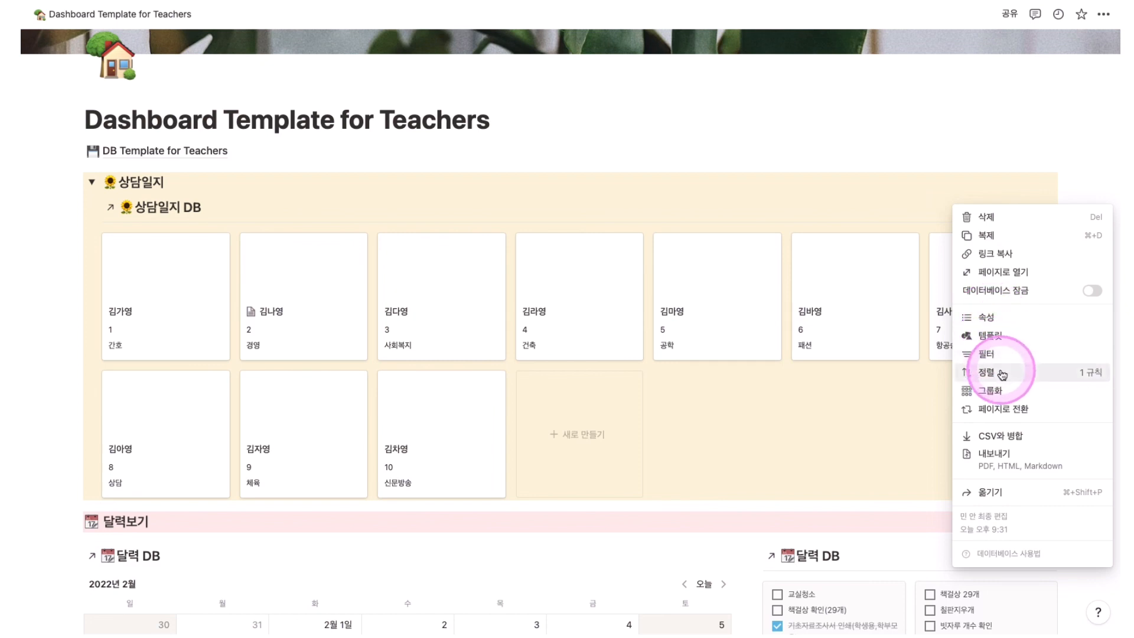
click(1006, 325)
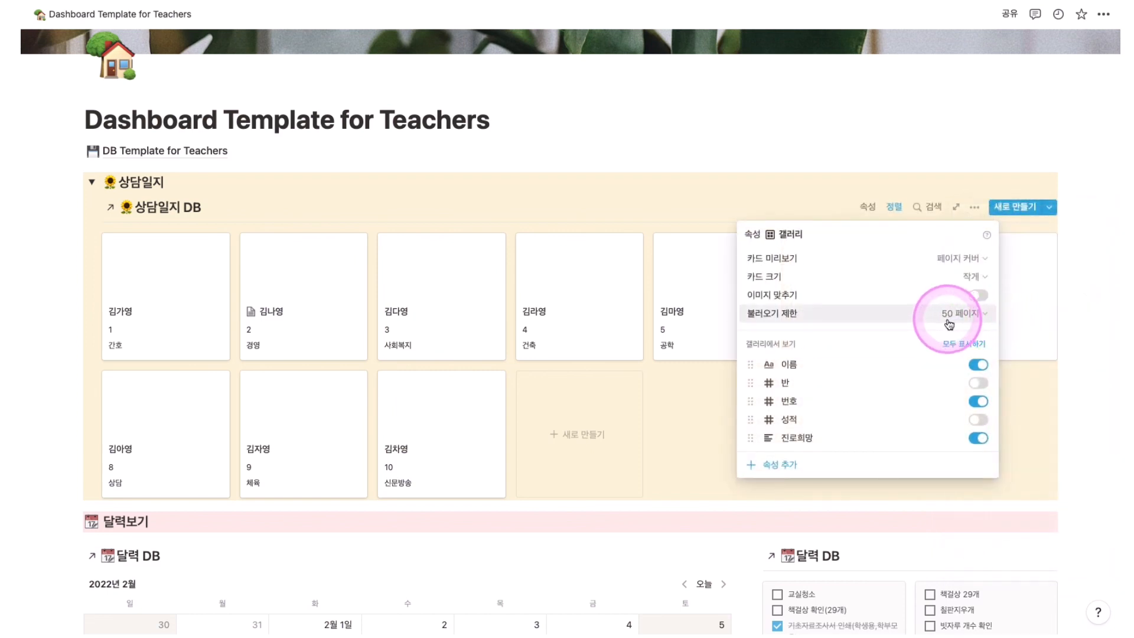
click(984, 383)
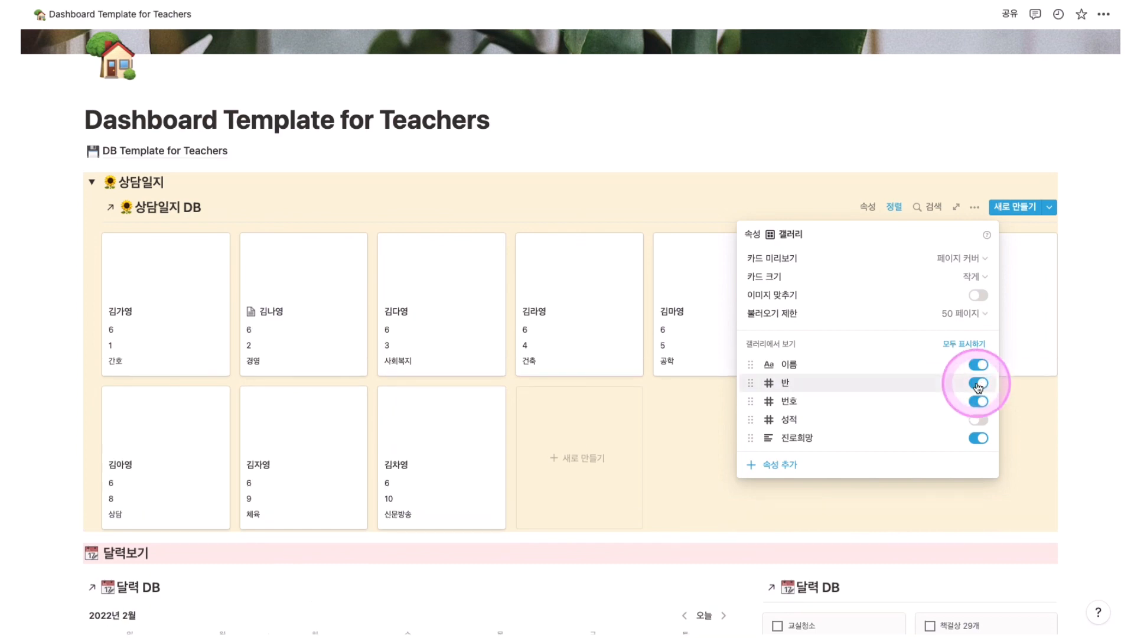
click(978, 385)
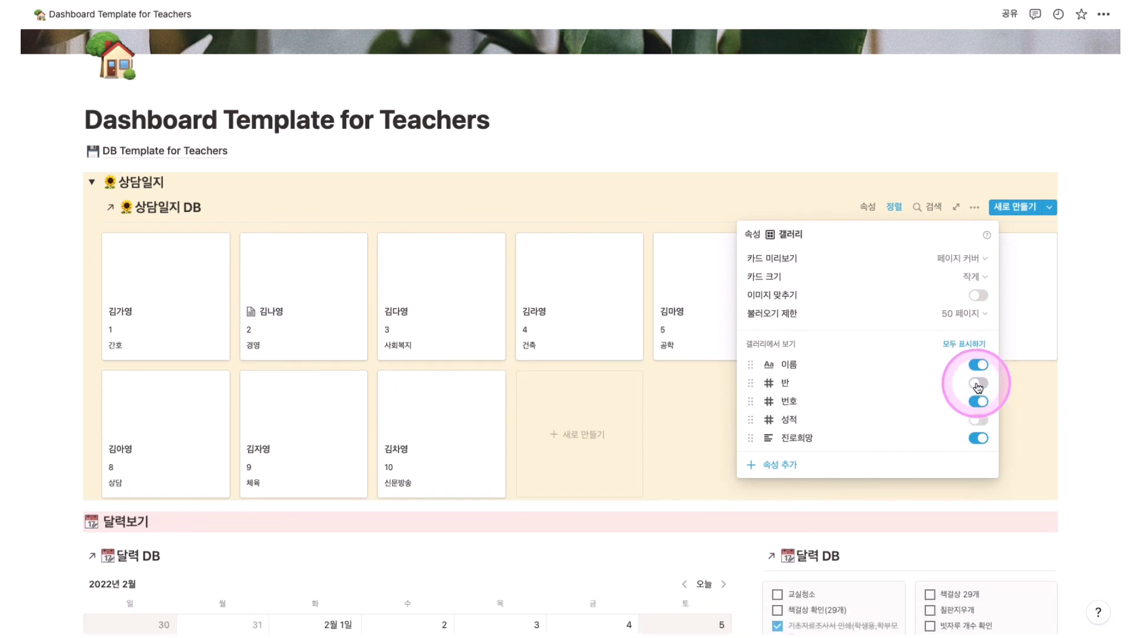
click(981, 420)
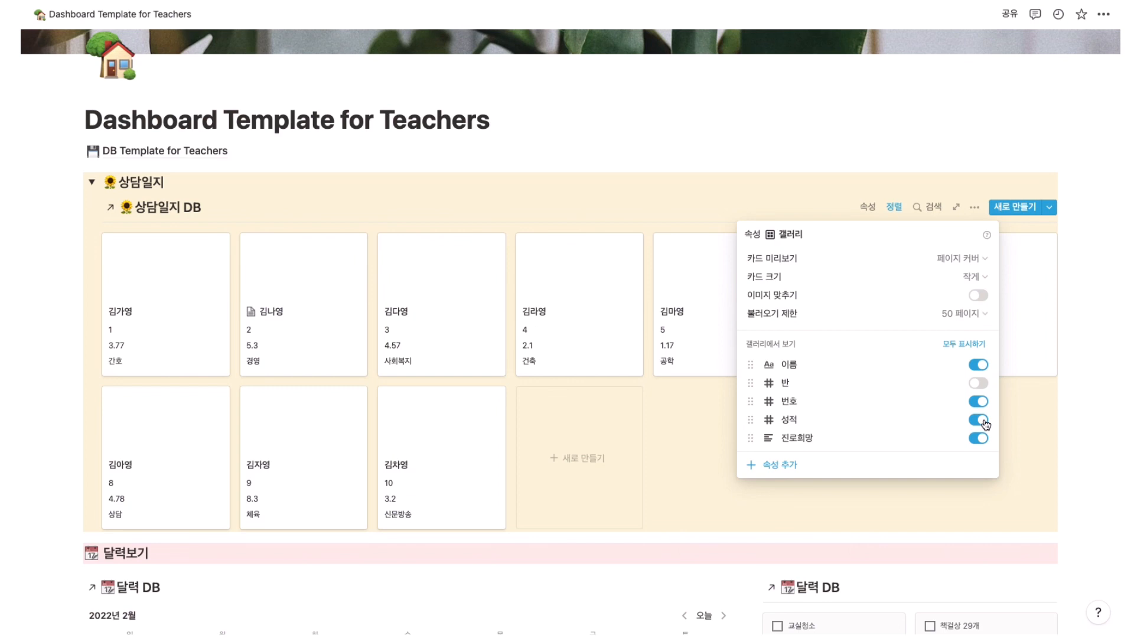
click(981, 421)
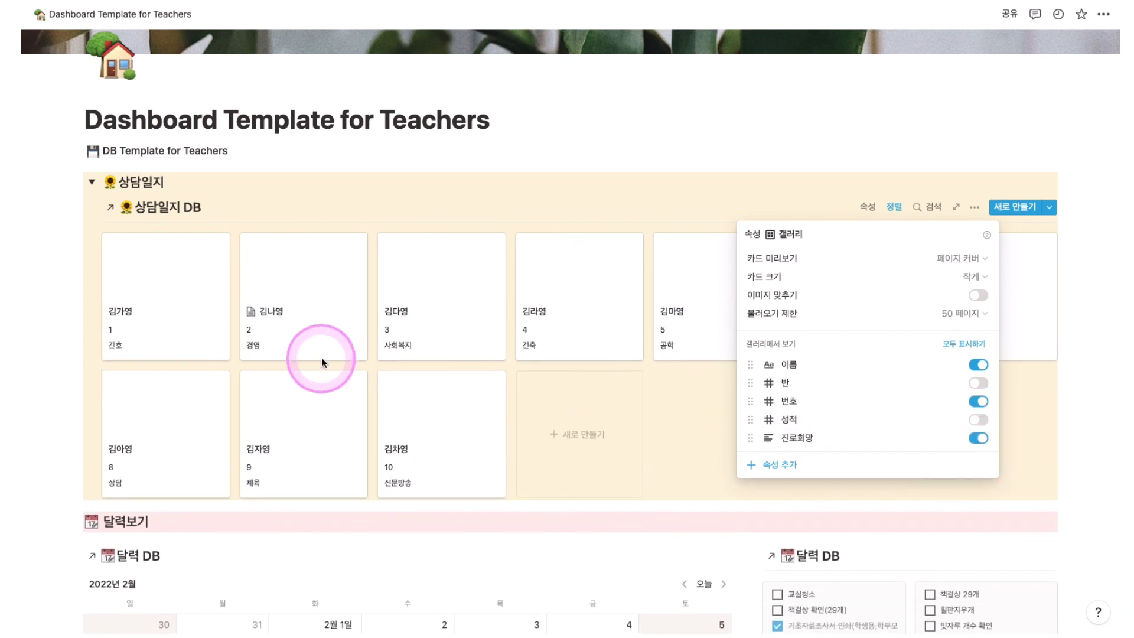
click(702, 416)
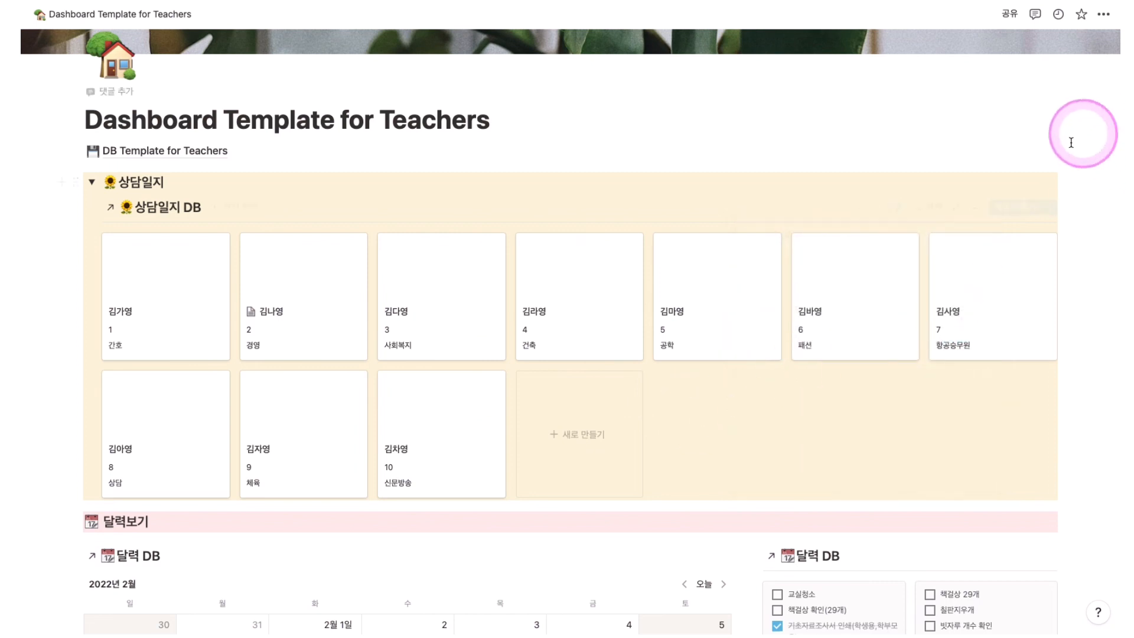
Review the filter and sort settings of the 상담일지 DB gallery without altering them.
click(974, 207)
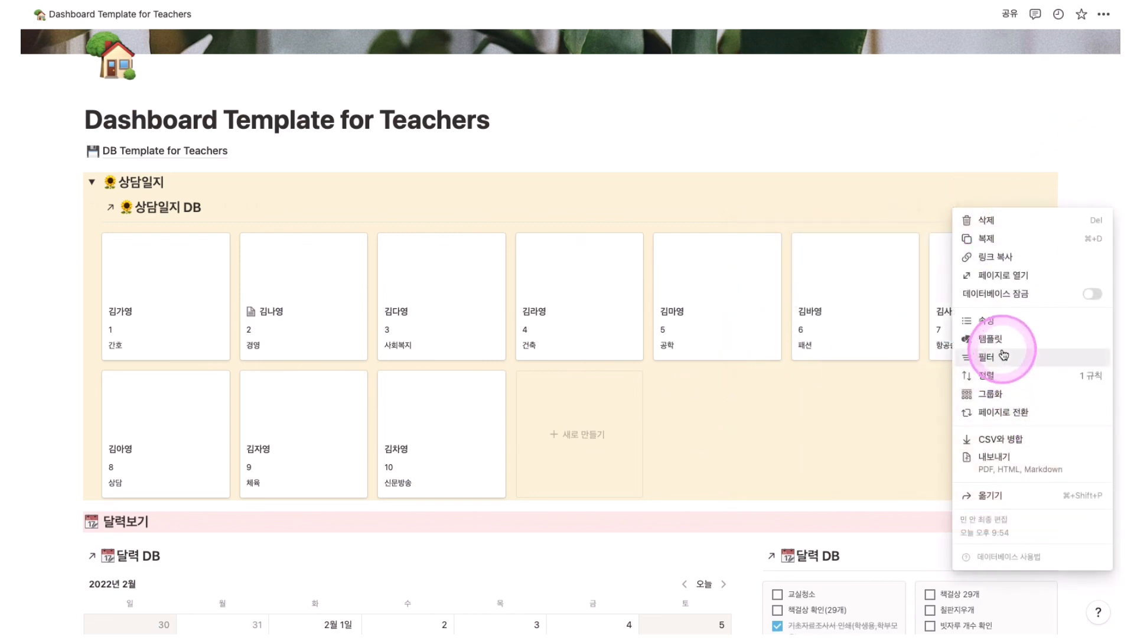
click(1005, 358)
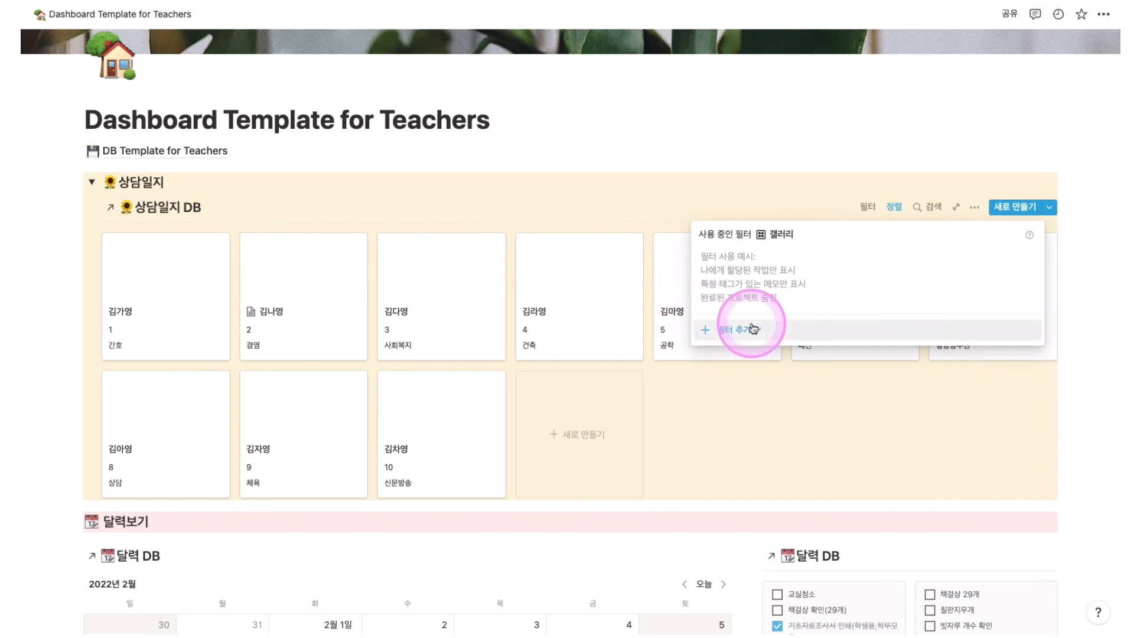
click(835, 410)
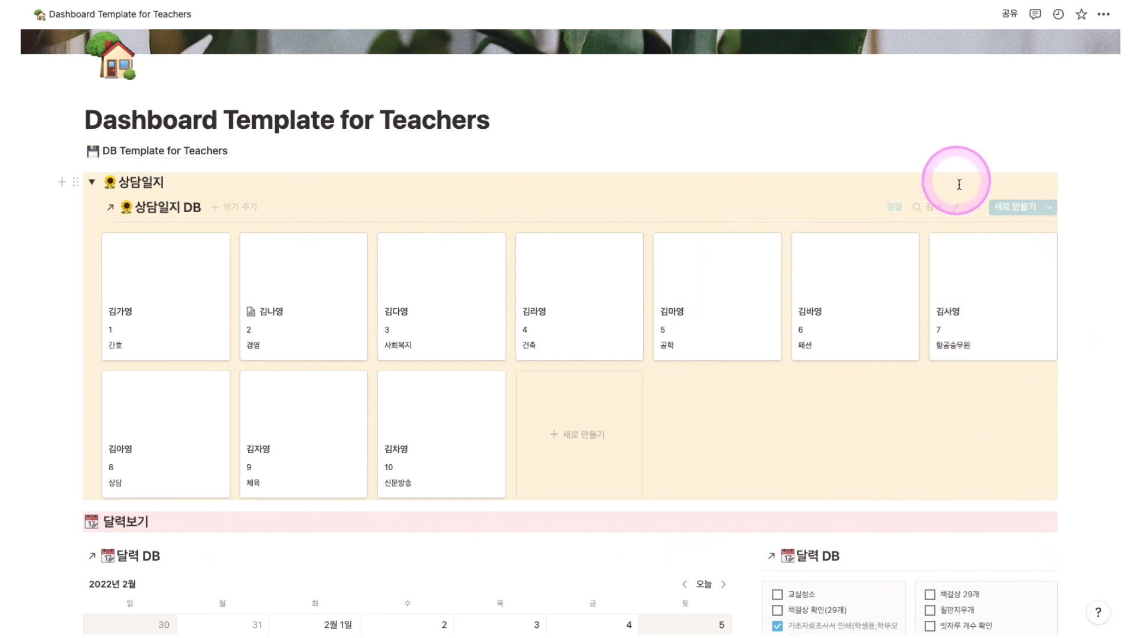
click(972, 209)
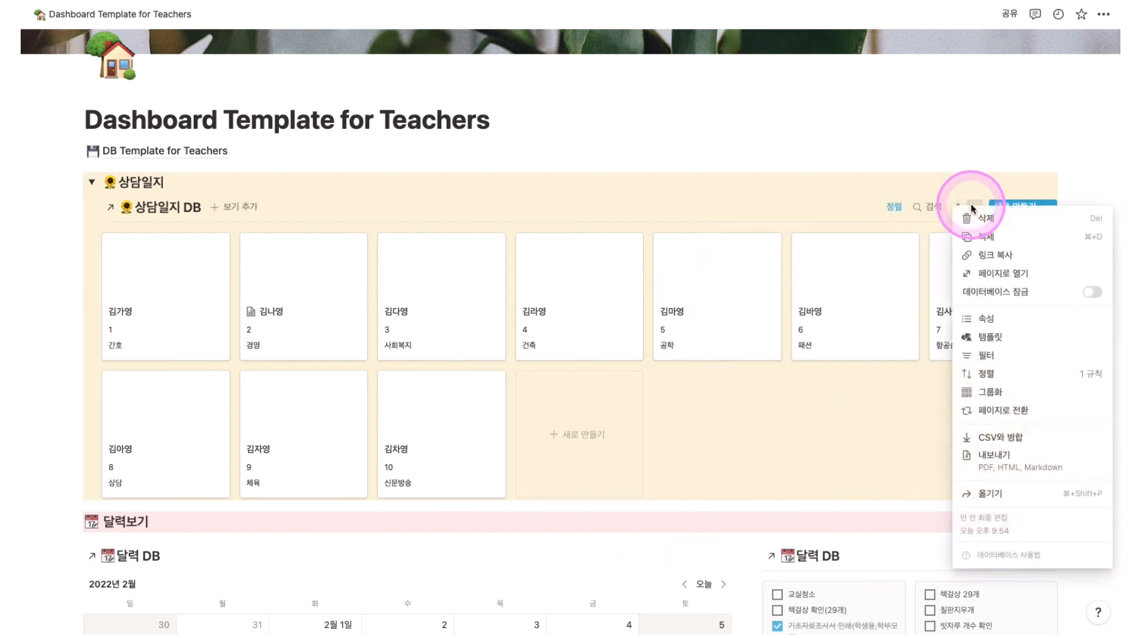
click(1023, 374)
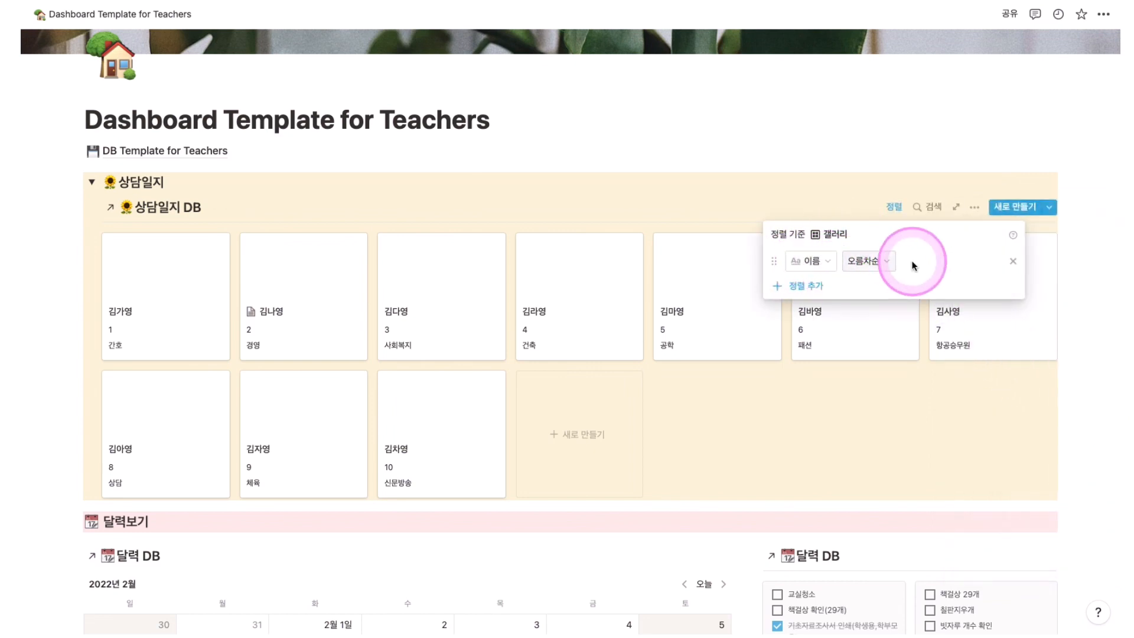
click(858, 448)
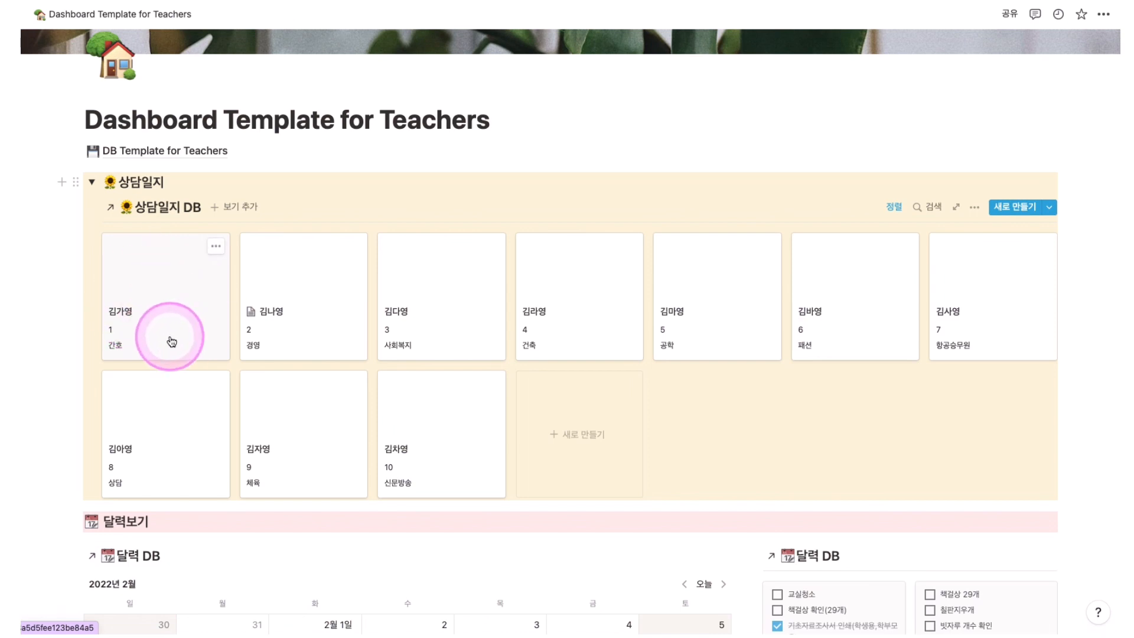
Open the first student's card in the 상담일지 DB gallery and write "상담내용을 여기에 적어주세요." in its page body.
click(165, 293)
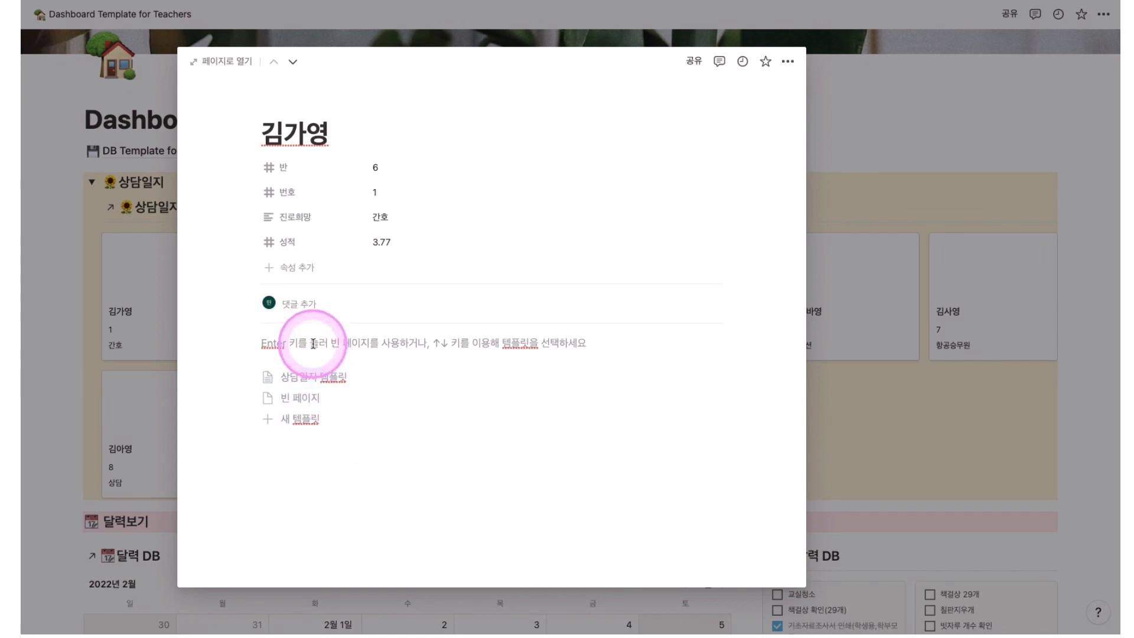
click(314, 344)
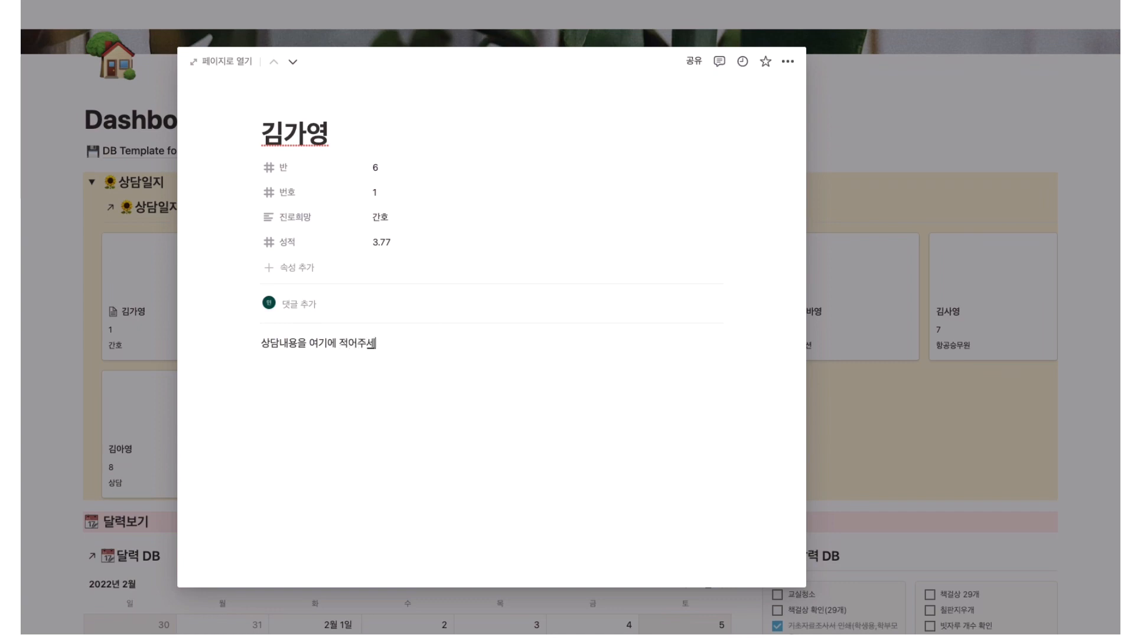
Try adding a new property to the student's page, look over the available property types, and delete the property again.
click(294, 264)
click(291, 270)
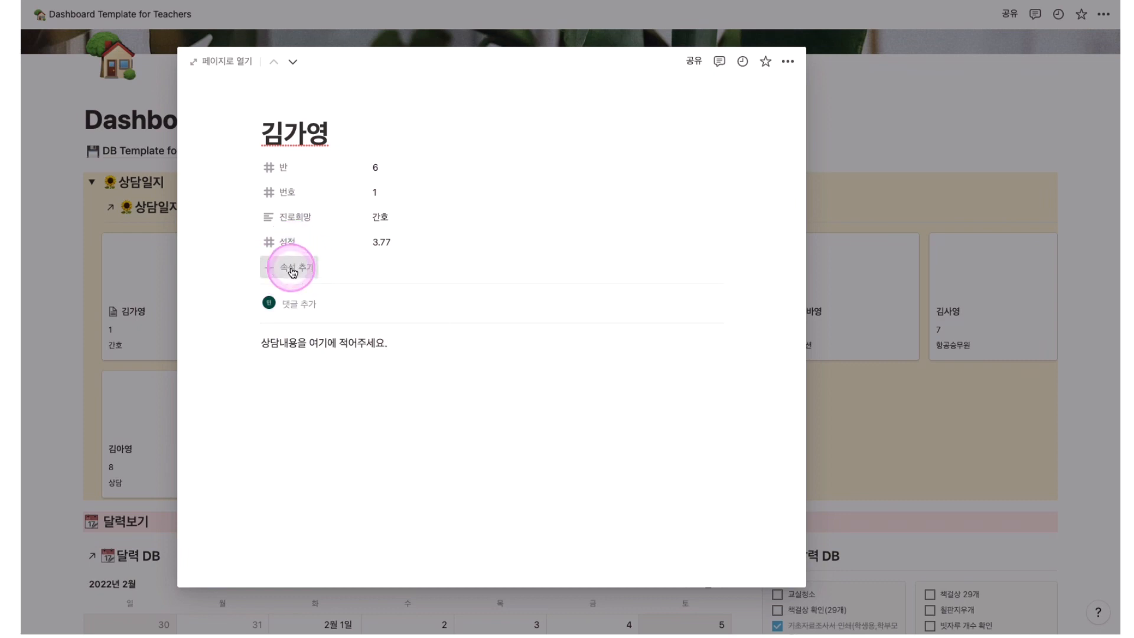
mouse_move(351, 342)
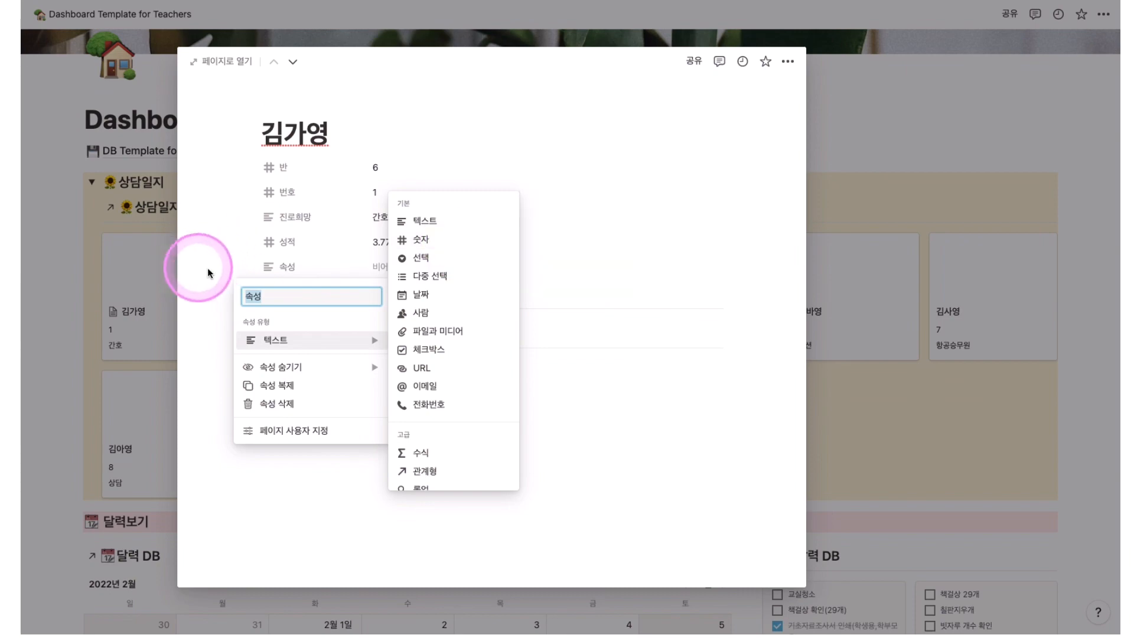
click(260, 264)
click(258, 272)
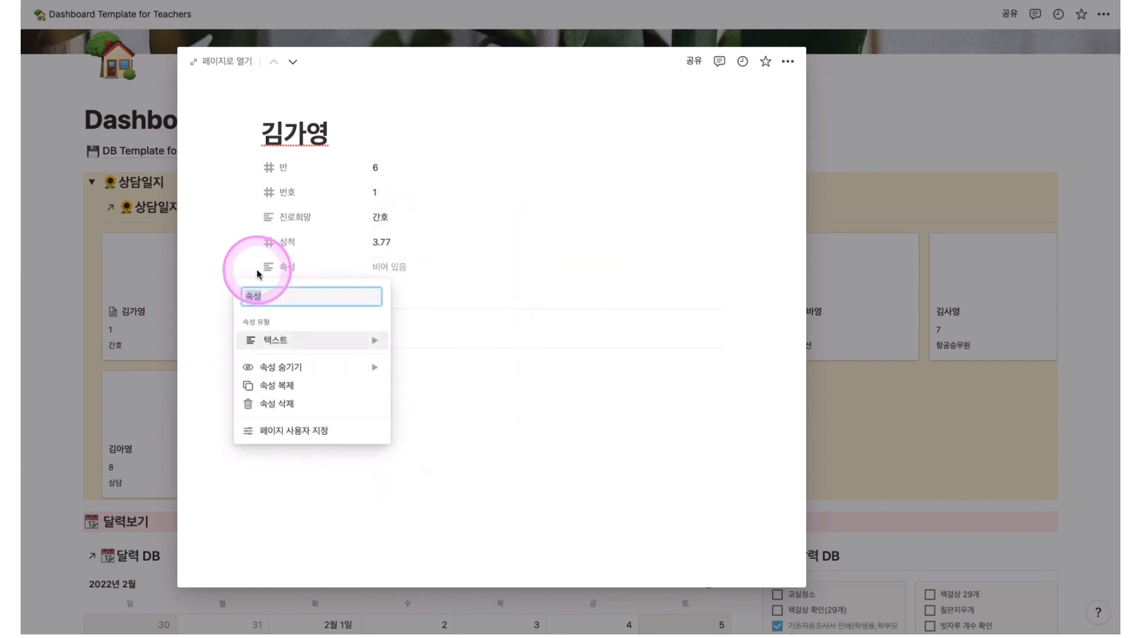
click(331, 407)
click(545, 329)
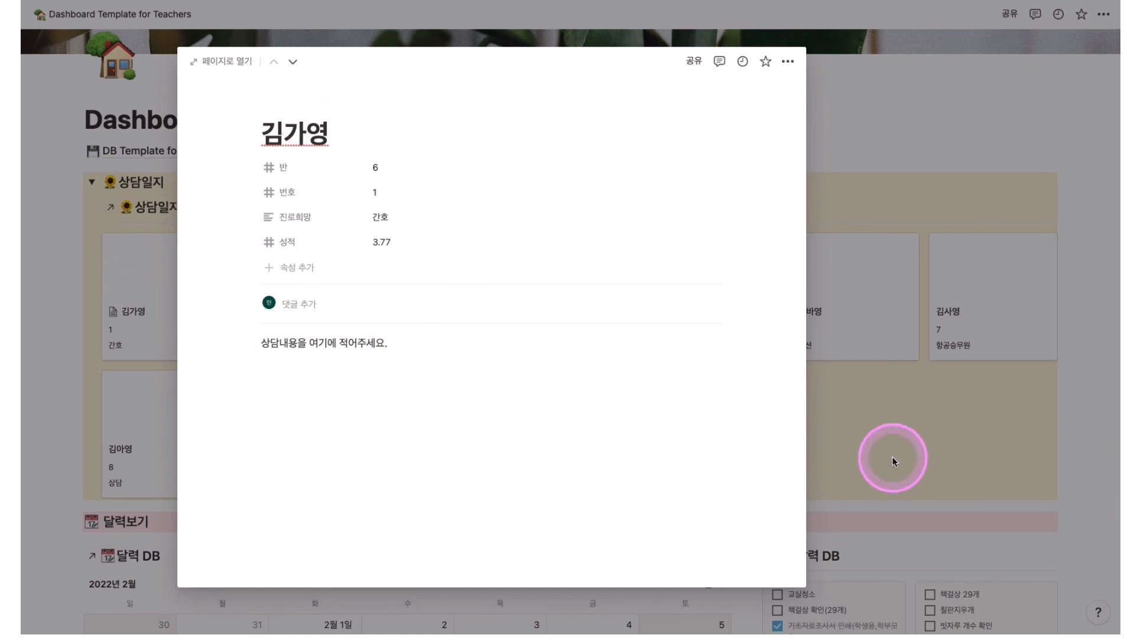
Close the student's page and collapse the 상담일지 toggle on the dashboard.
click(865, 450)
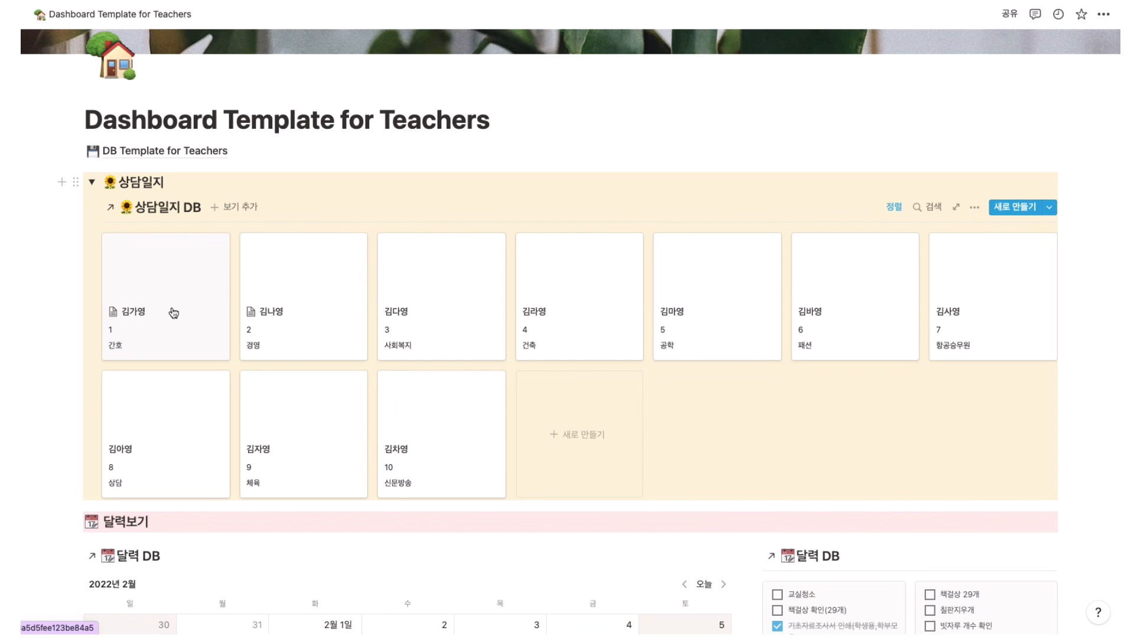
click(93, 182)
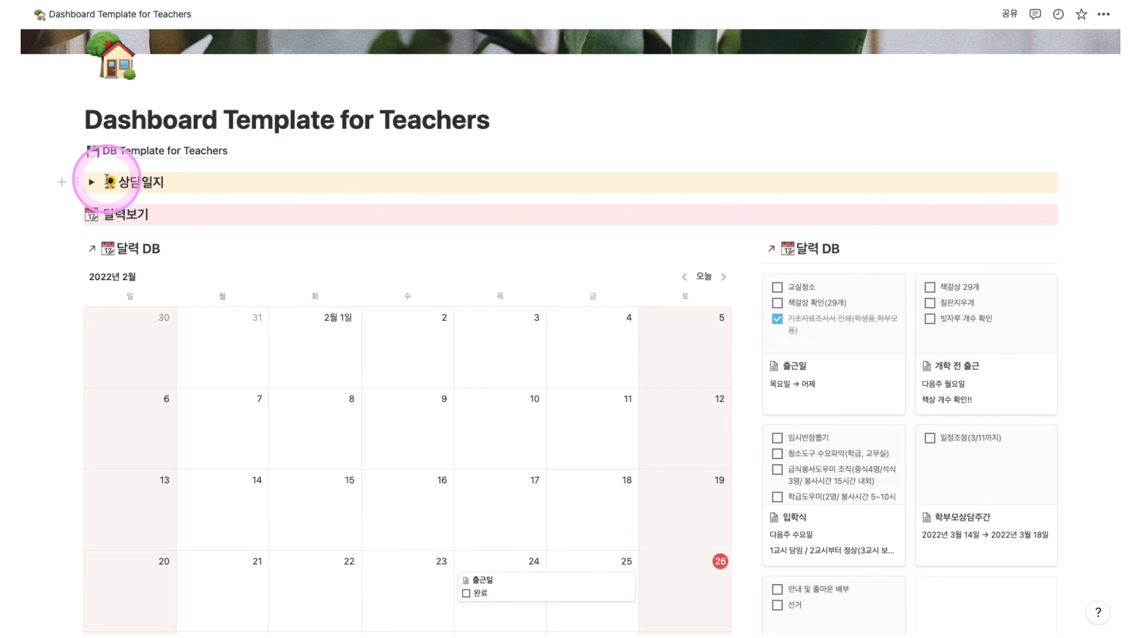
Narrow the calendar column under 달력보기 so the 달력 DB gallery beside it fits three cards per row.
scroll(108, 179, down, 3)
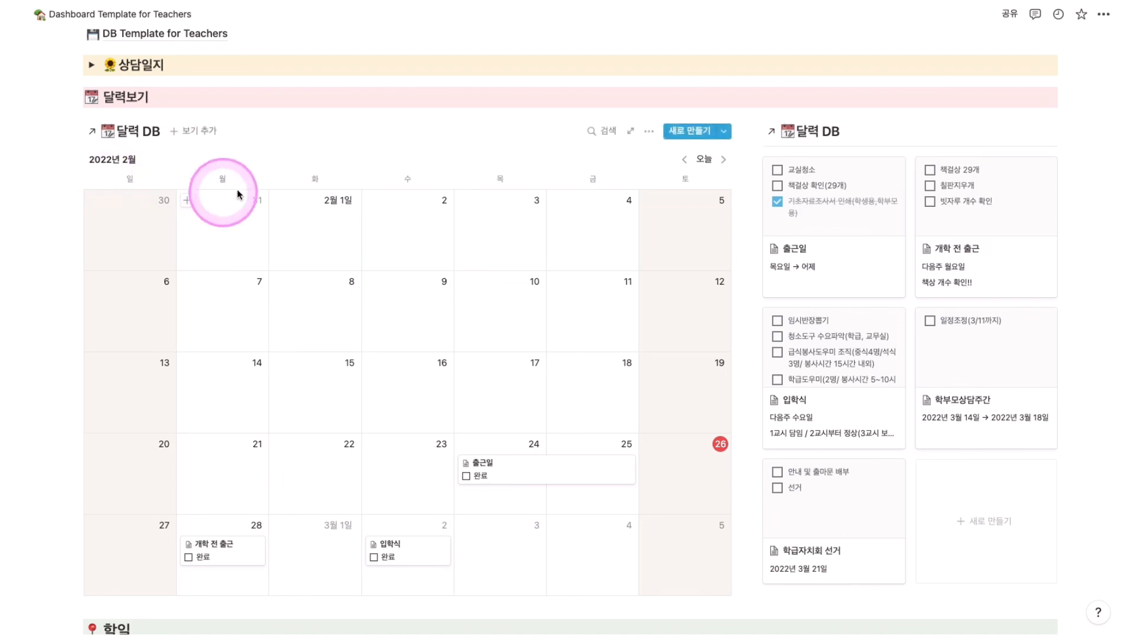
scroll(322, 197, down, 1)
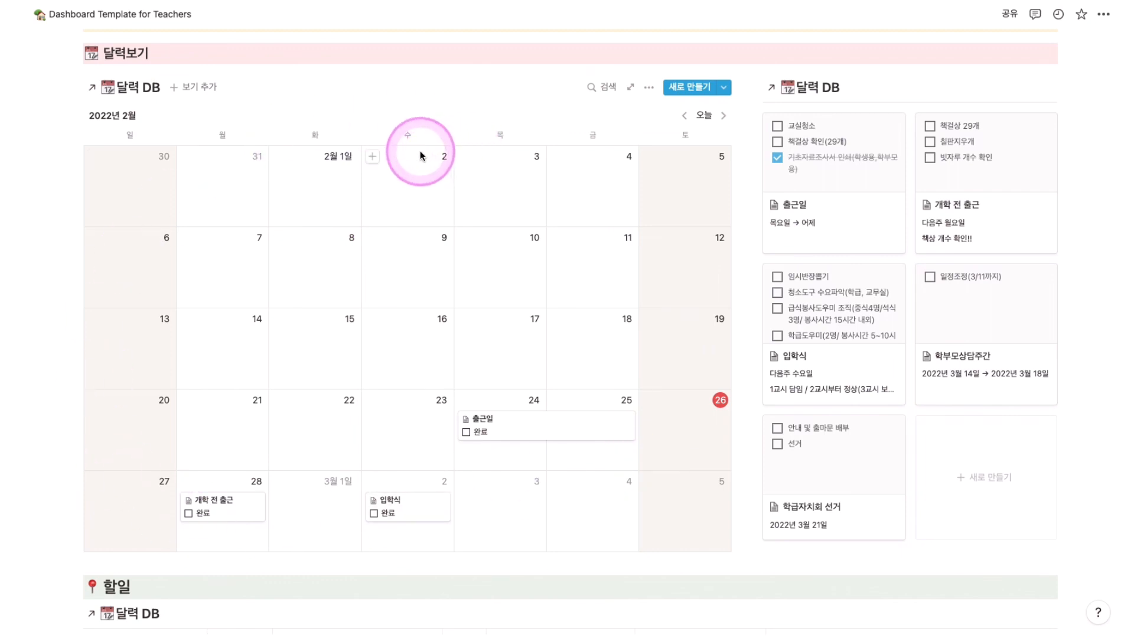
scroll(536, 307, down, 1)
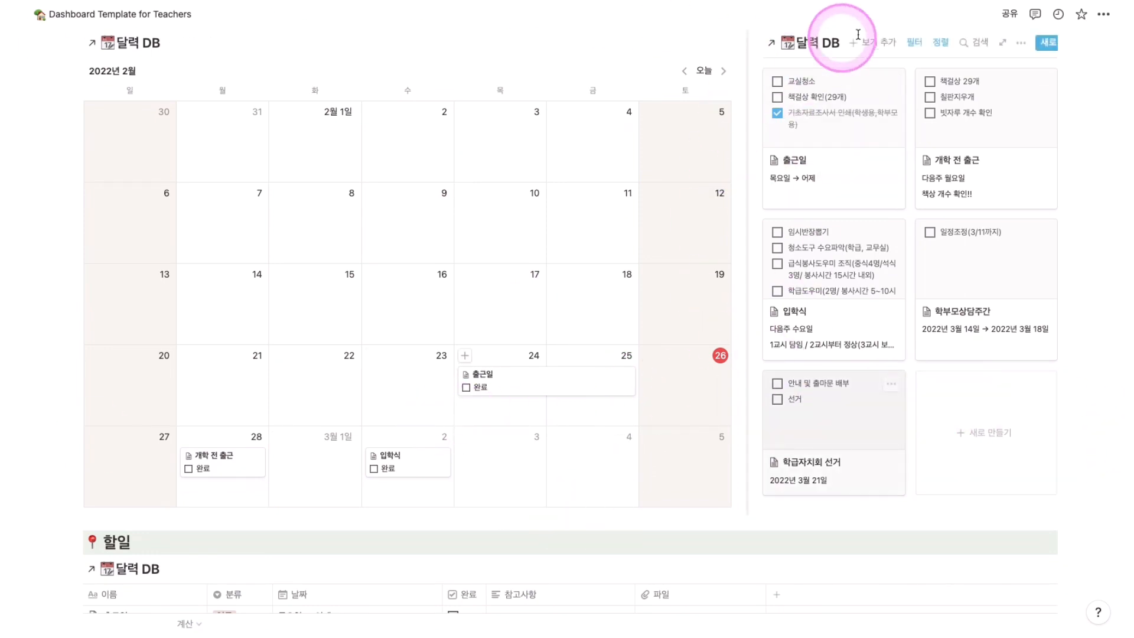
scroll(880, 455, down, 5)
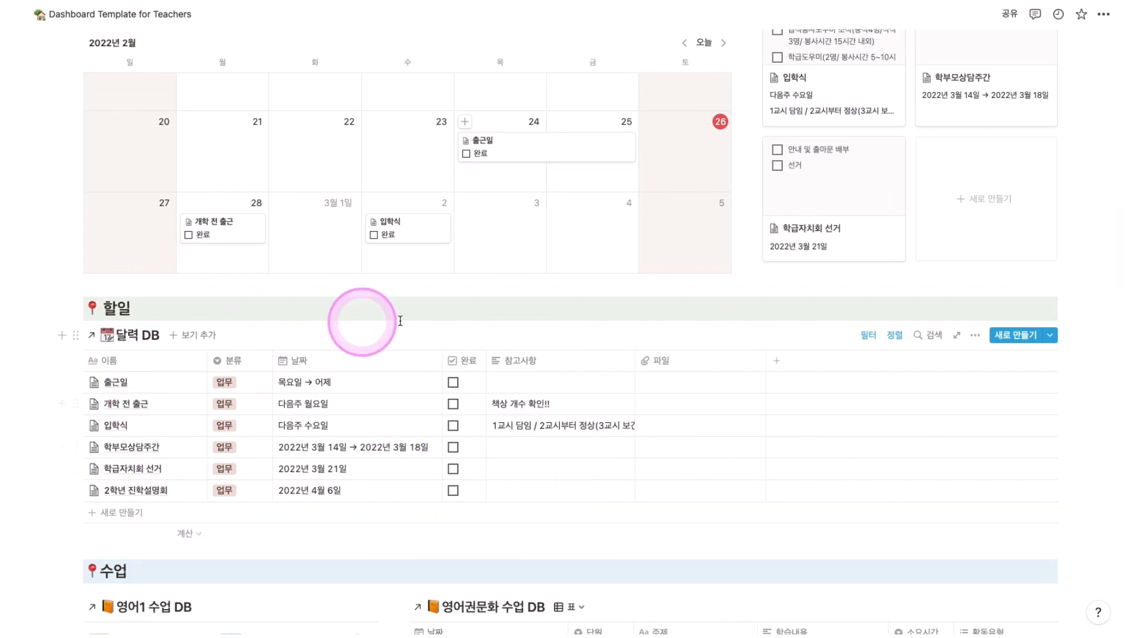
scroll(807, 493, up, 5)
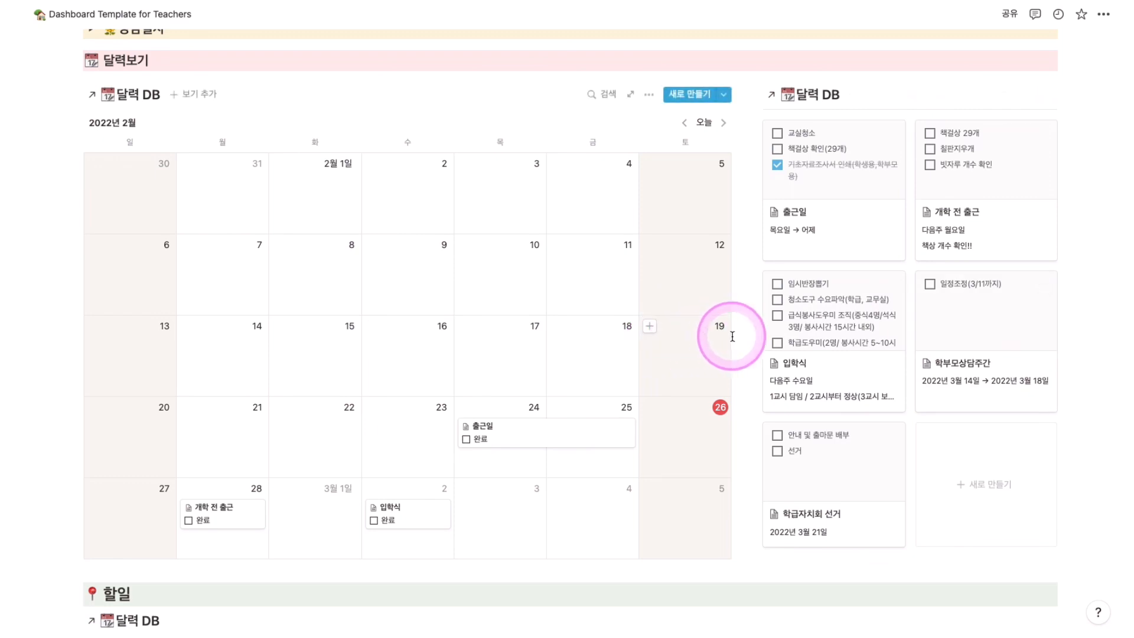
drag(743, 335, 656, 338)
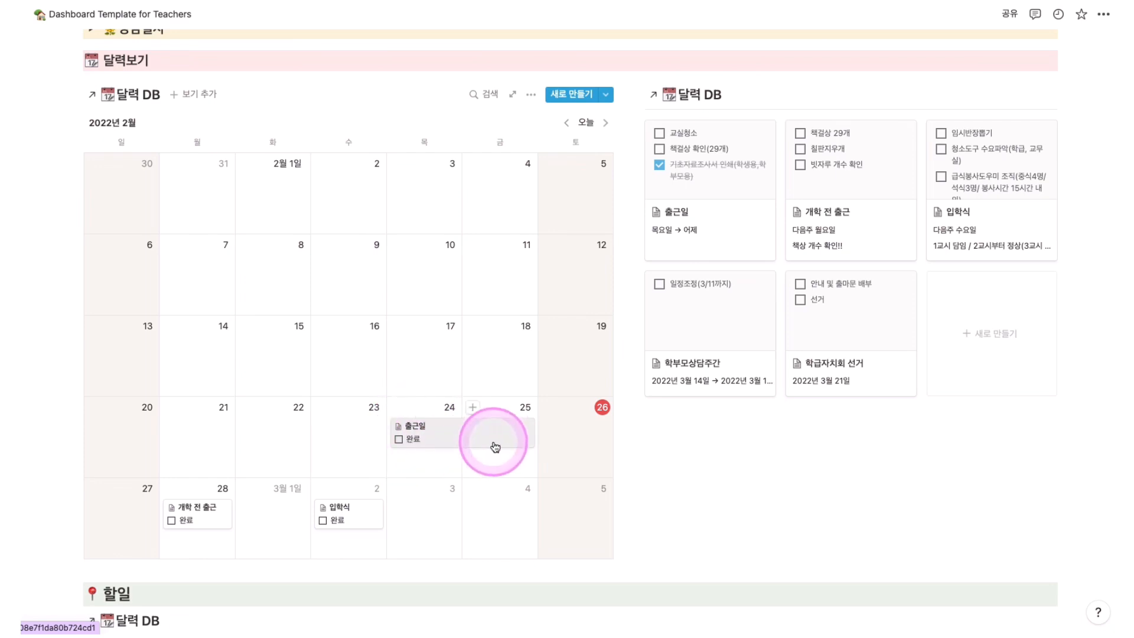
Review which properties are shown on the 달력 DB calendar entries, keeping only 완료 displayed.
click(531, 94)
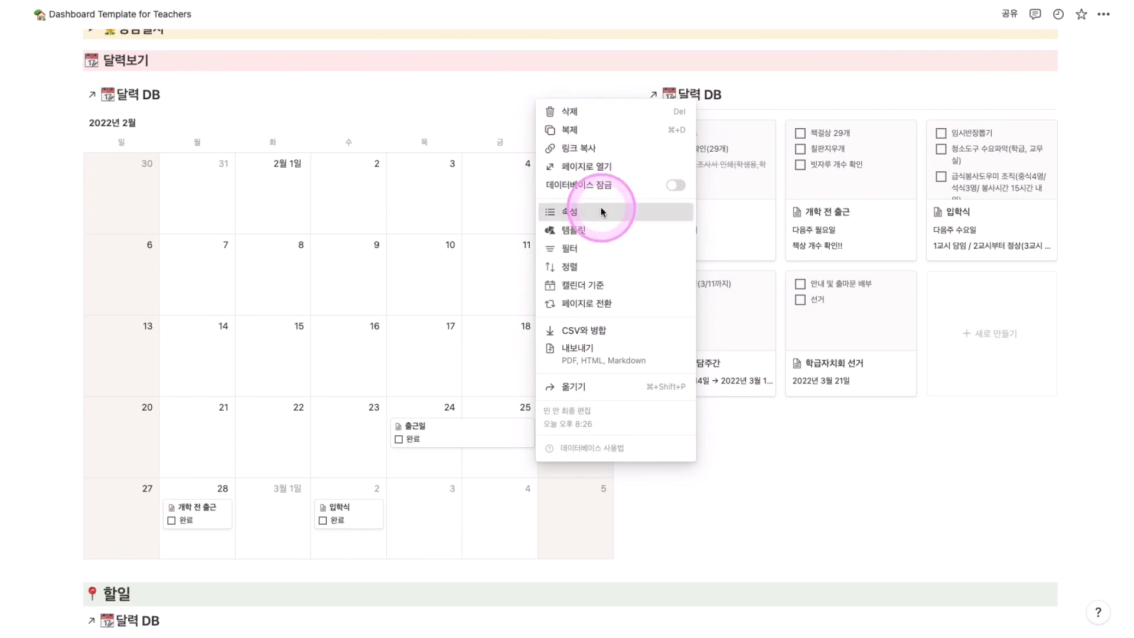
click(603, 212)
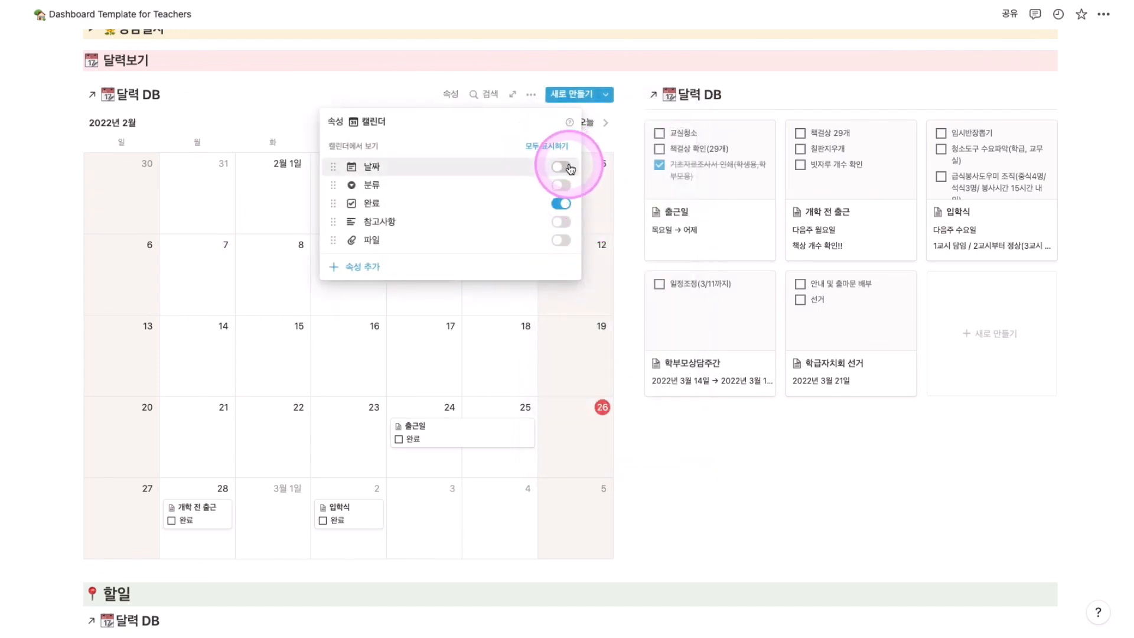
click(560, 204)
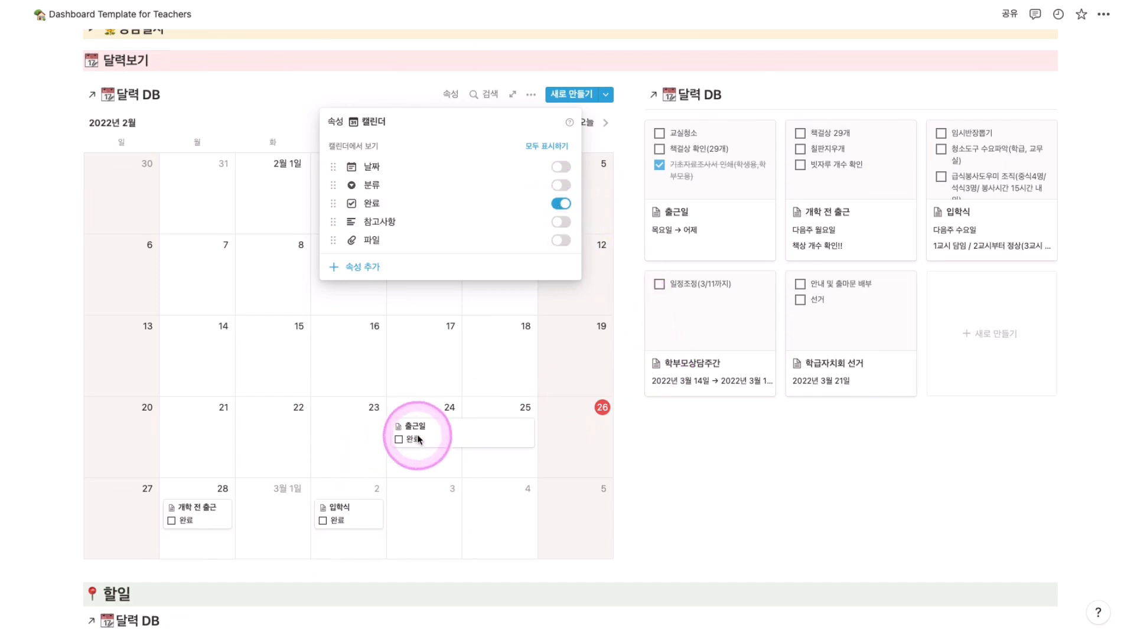
click(648, 446)
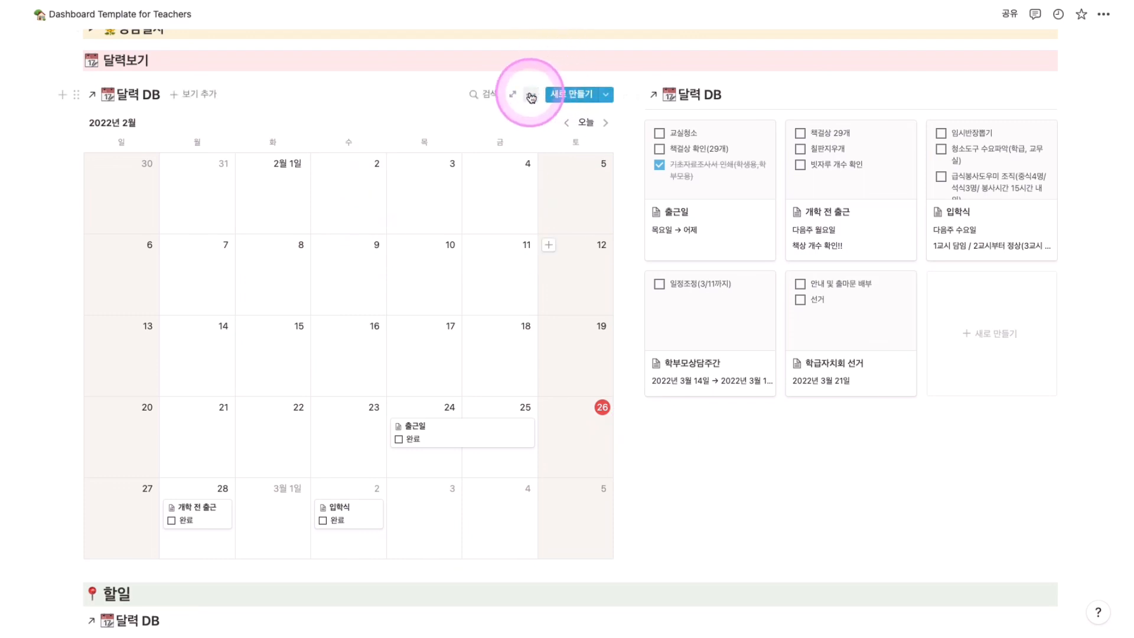
Check the filter and sort settings of the 달력 DB calendar without adding any rule.
click(531, 97)
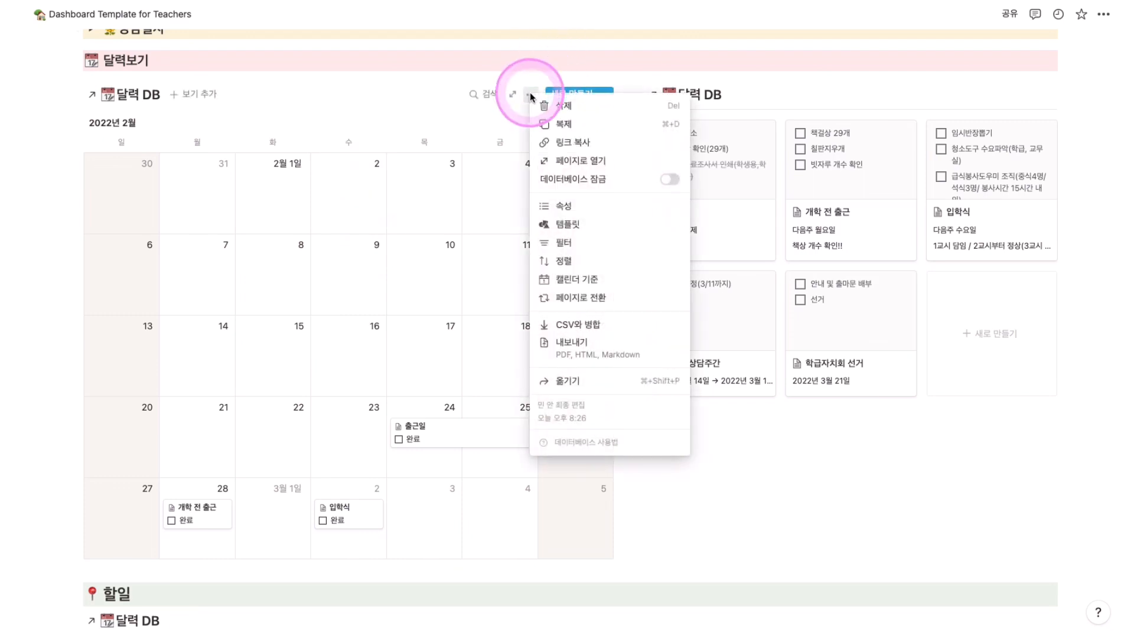
click(591, 244)
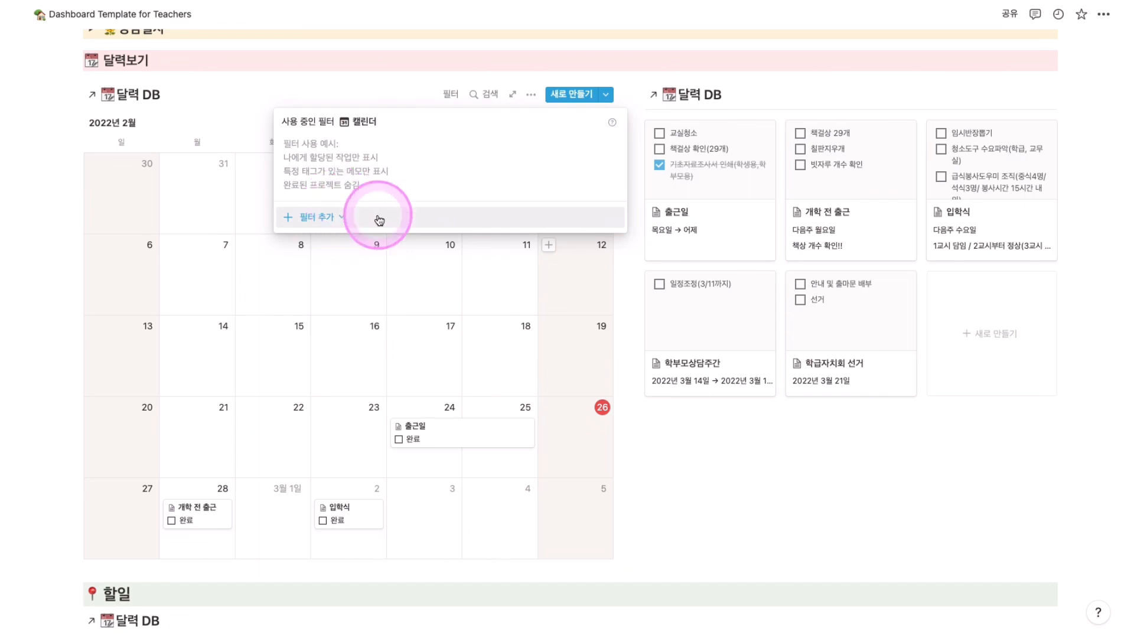
click(678, 488)
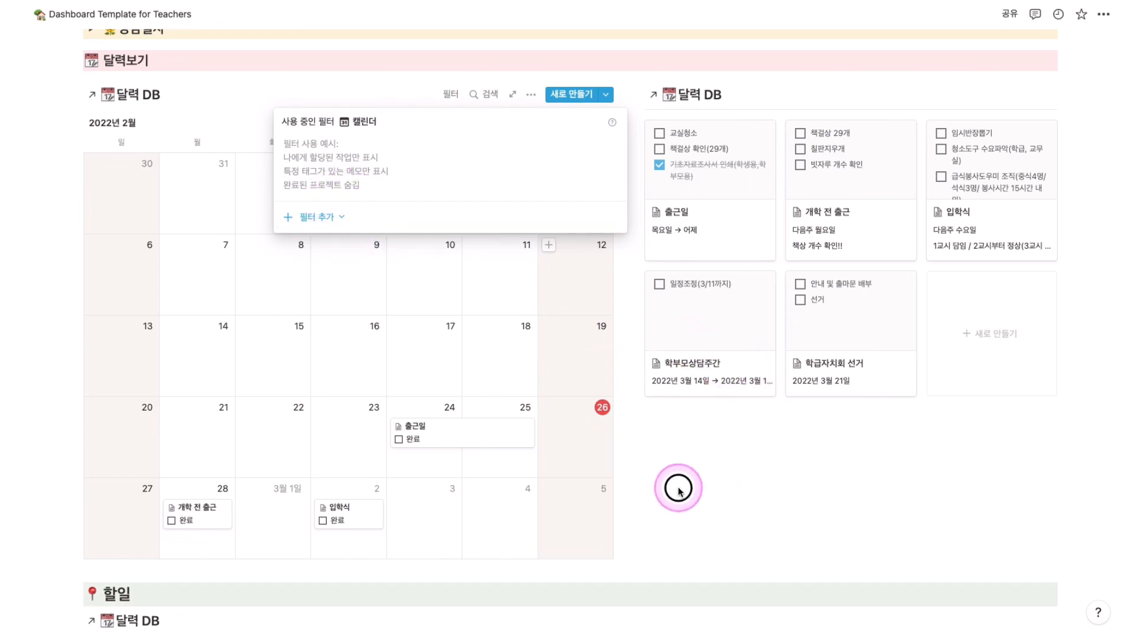
click(531, 95)
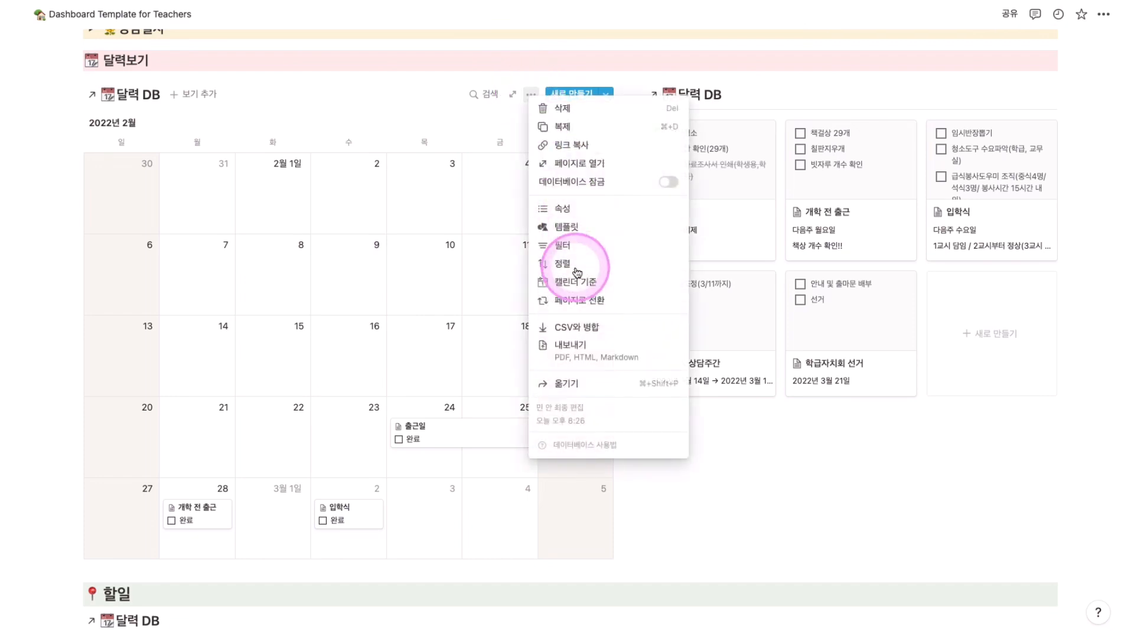
click(569, 263)
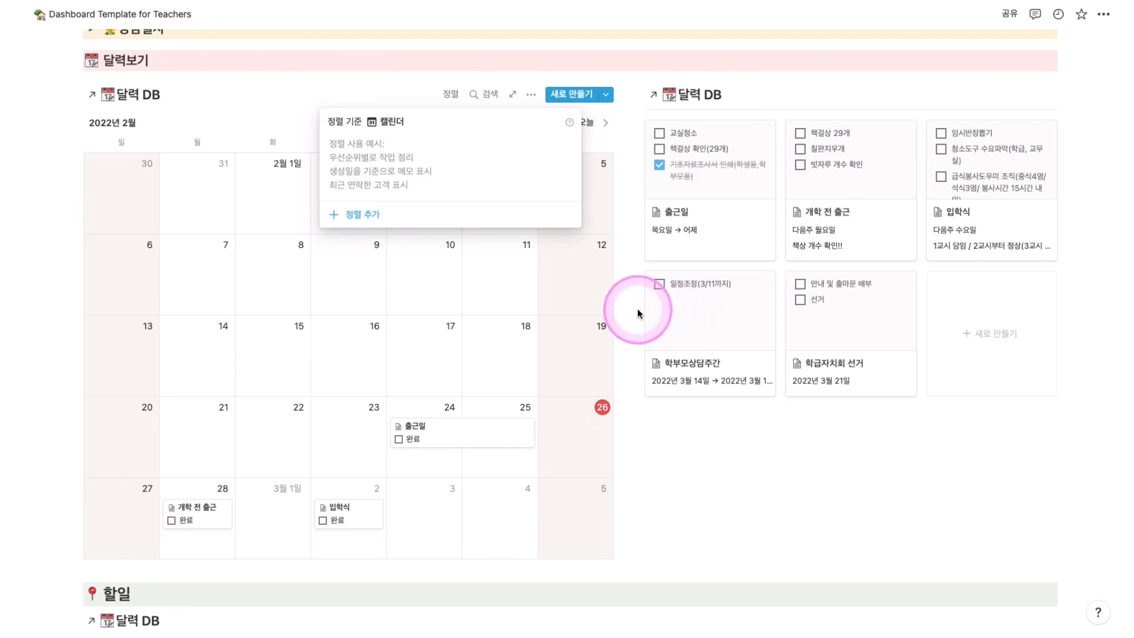
click(700, 464)
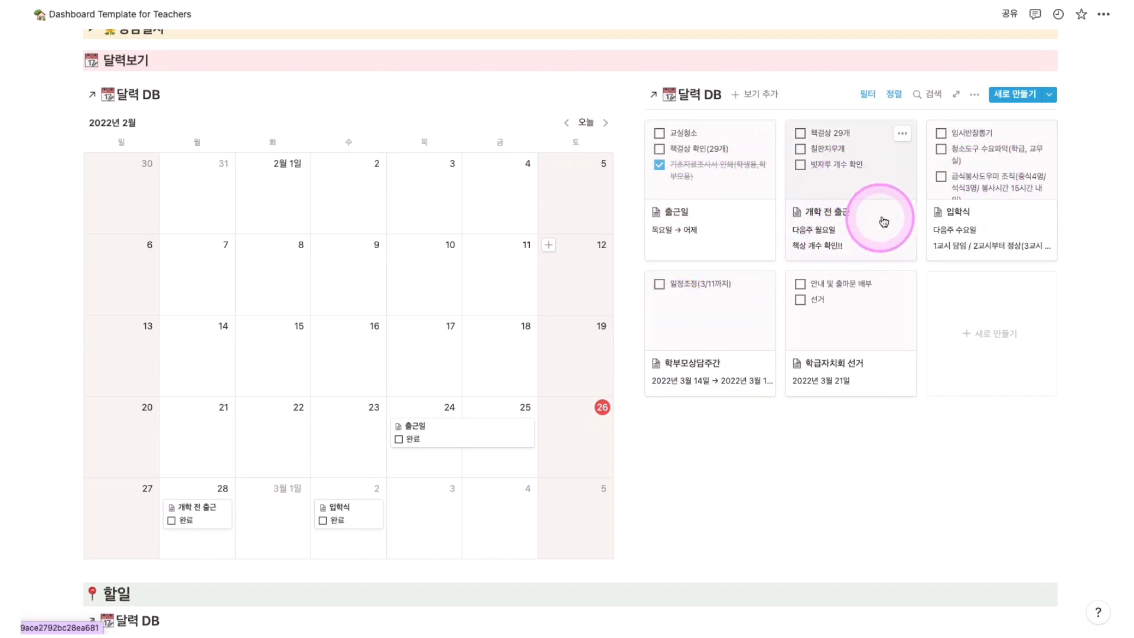
Open the 개학 전 출근 card from the 달력 DB gallery and view the available options of its 분류 property.
click(847, 186)
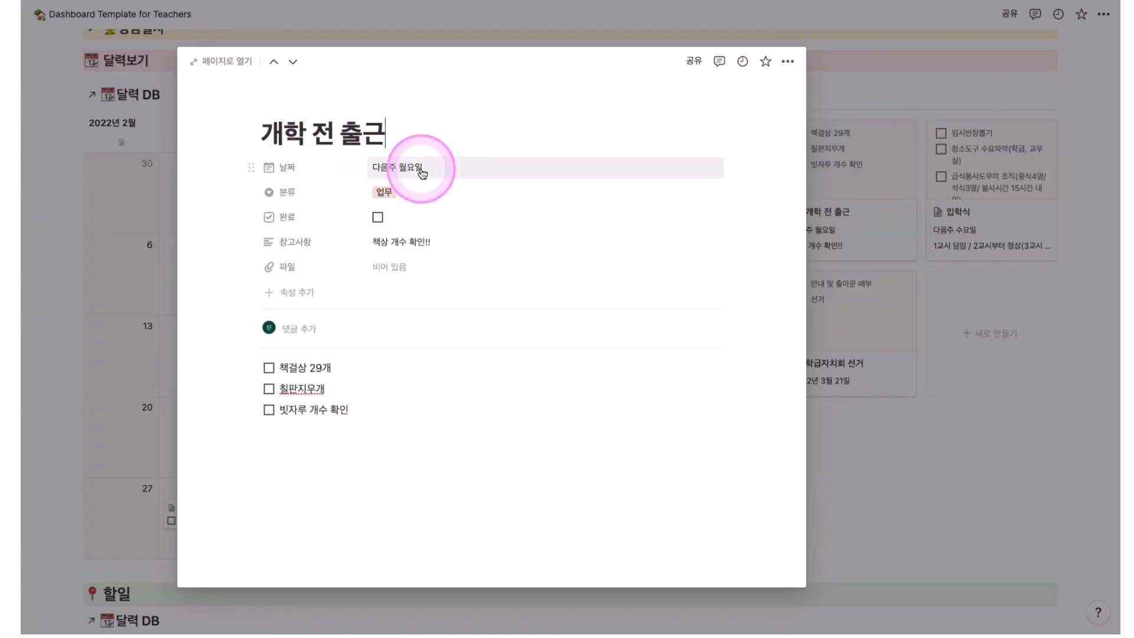
click(399, 193)
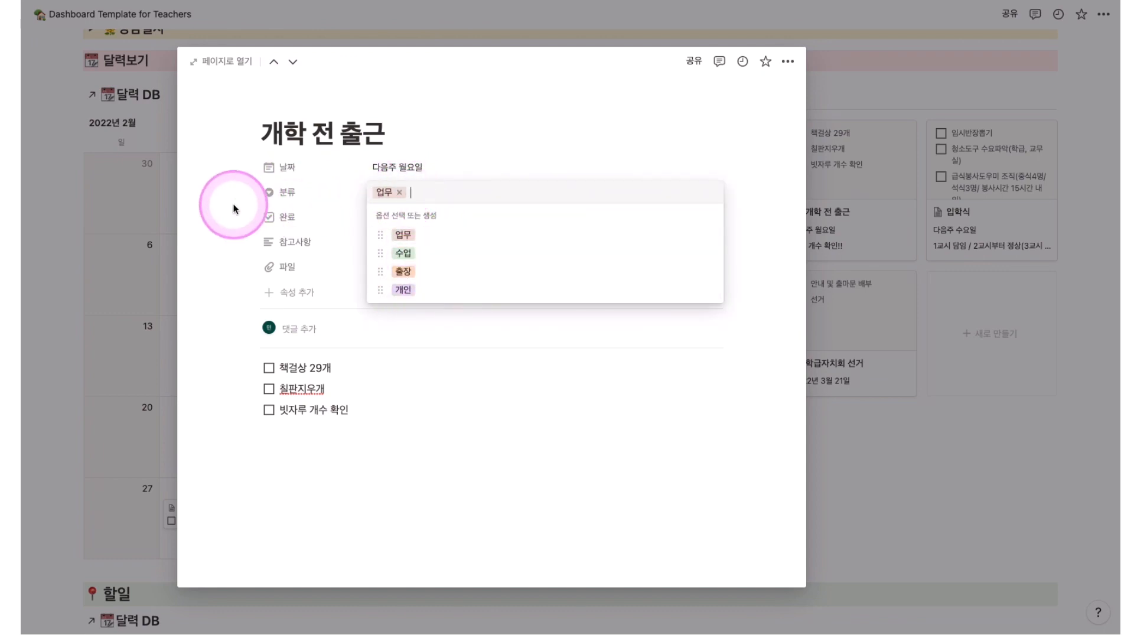
click(234, 208)
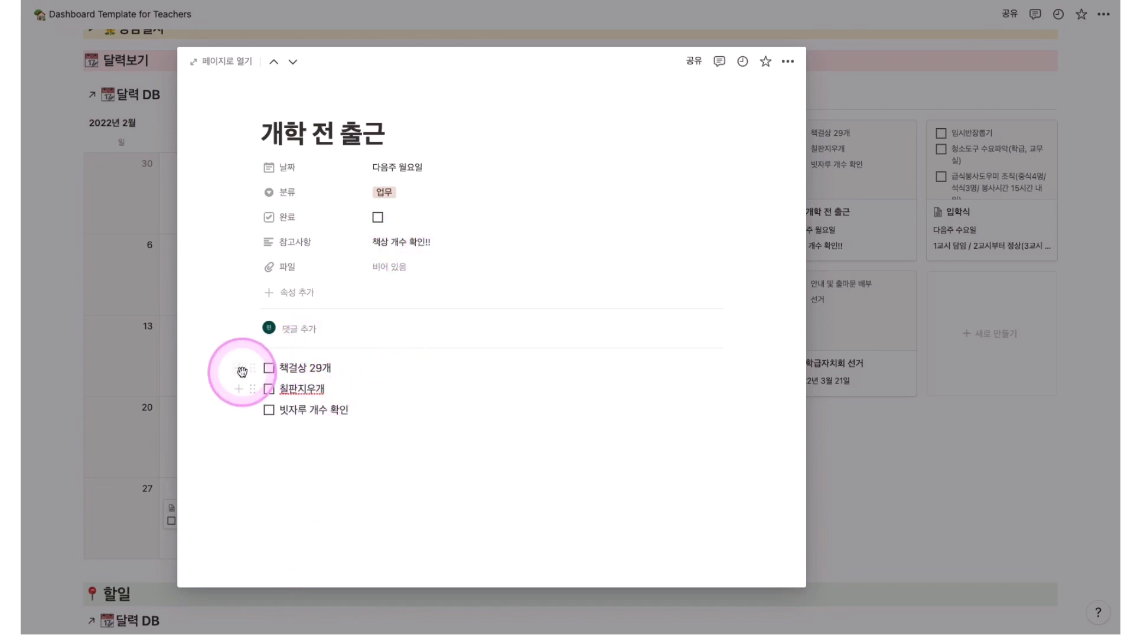
Mark the checklist items 책걸상 29개, 칠판지우개 and 빗자루 개수 확인 as done on the 개학 전 출근 page.
click(268, 368)
click(268, 388)
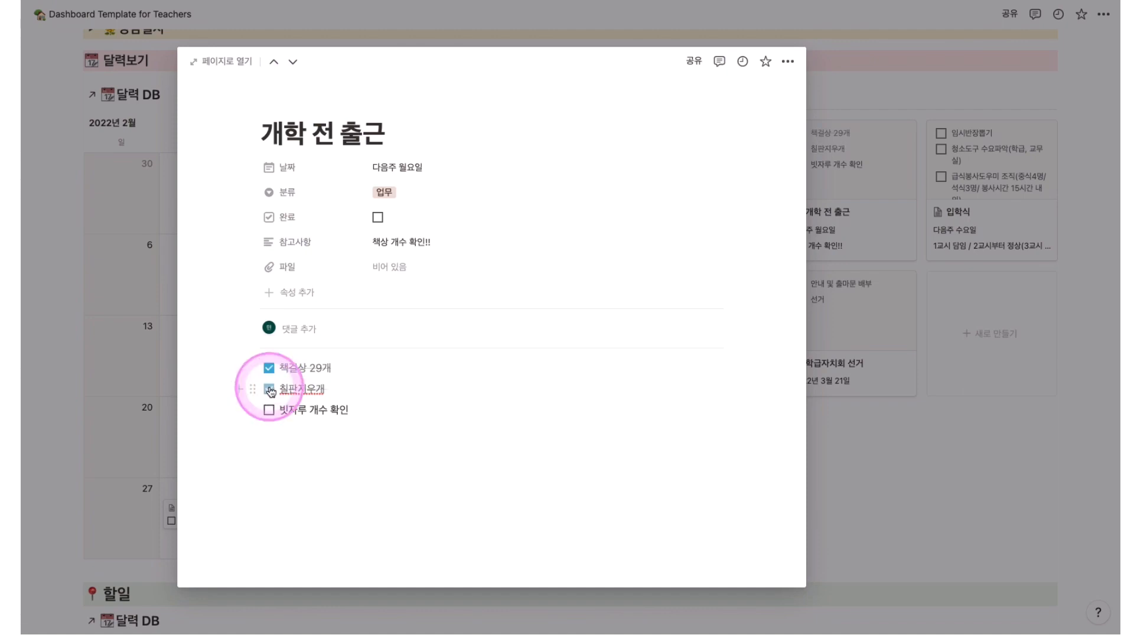
click(270, 410)
click(270, 409)
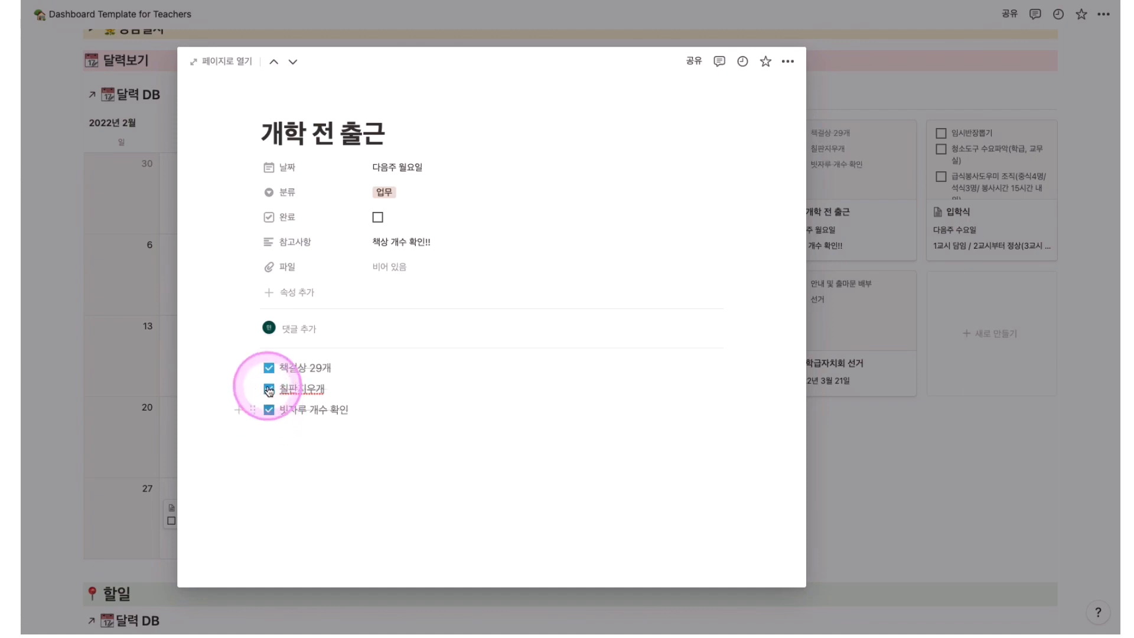
Clear the three checked checklist items on the 개학 전 출근 page and close the page.
click(268, 387)
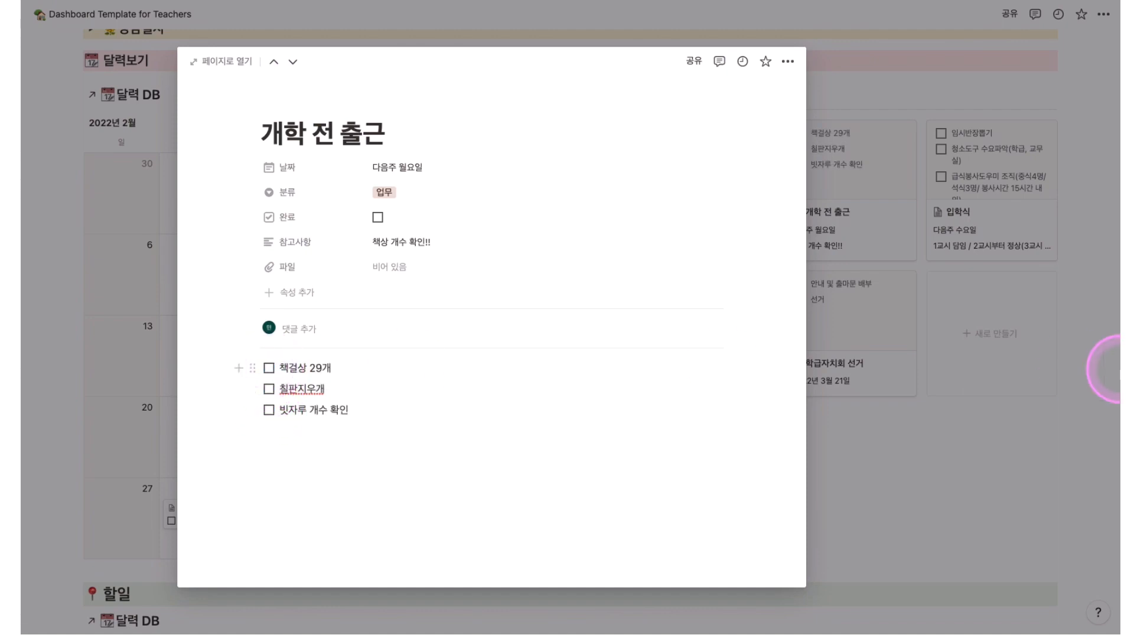
click(976, 463)
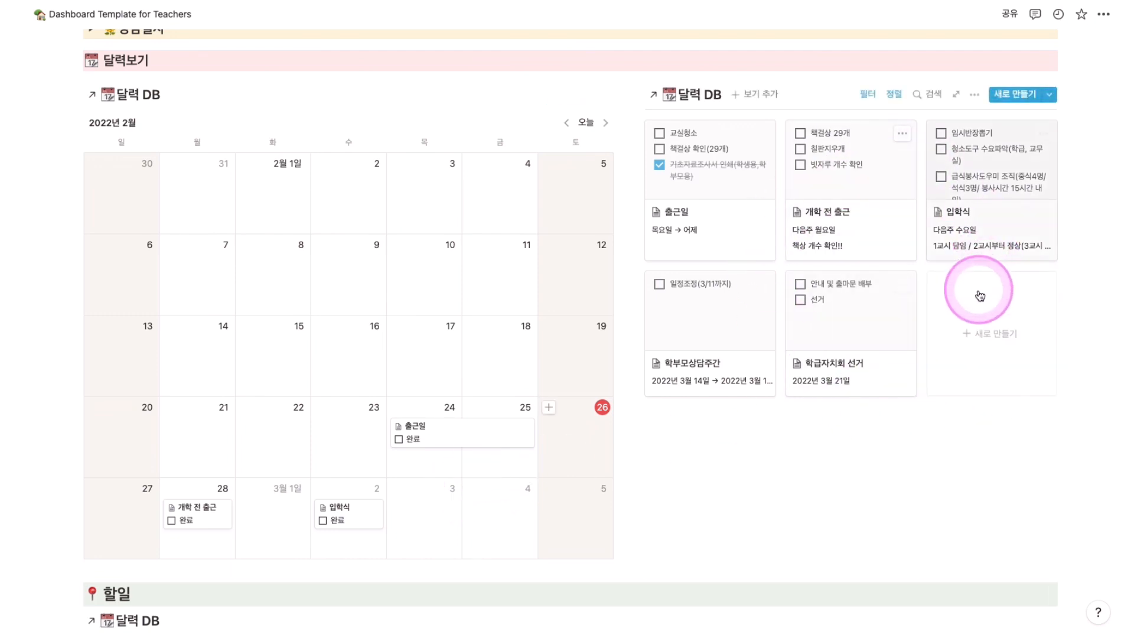
Open the 입학식 card from the 달력 DB gallery, review its properties and checklist, and close it.
click(973, 172)
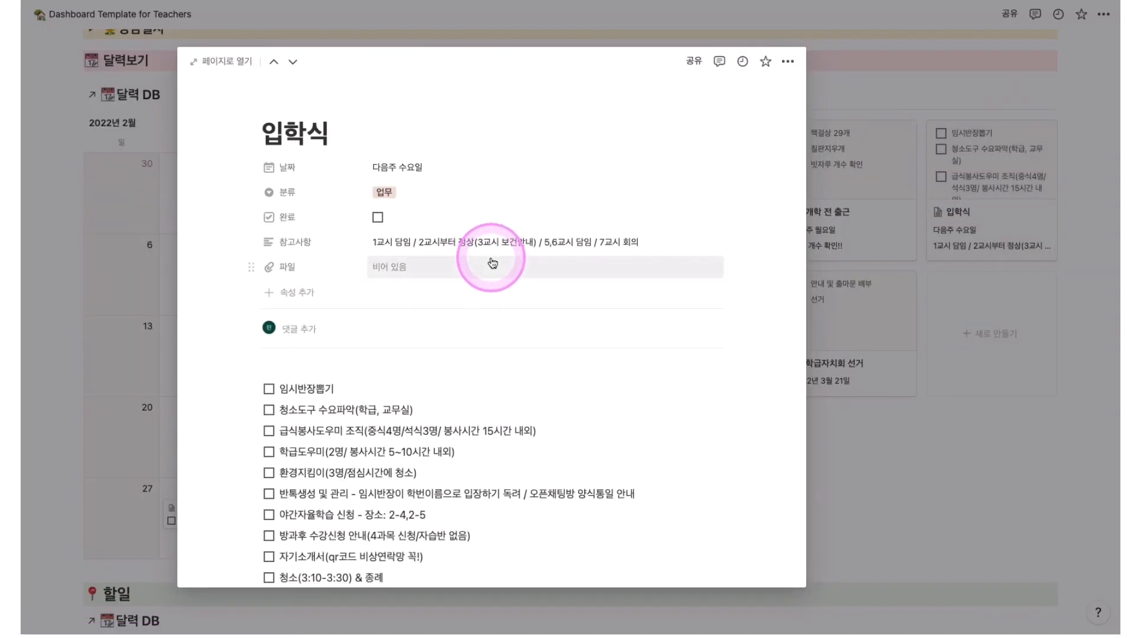
scroll(492, 263, down, 1)
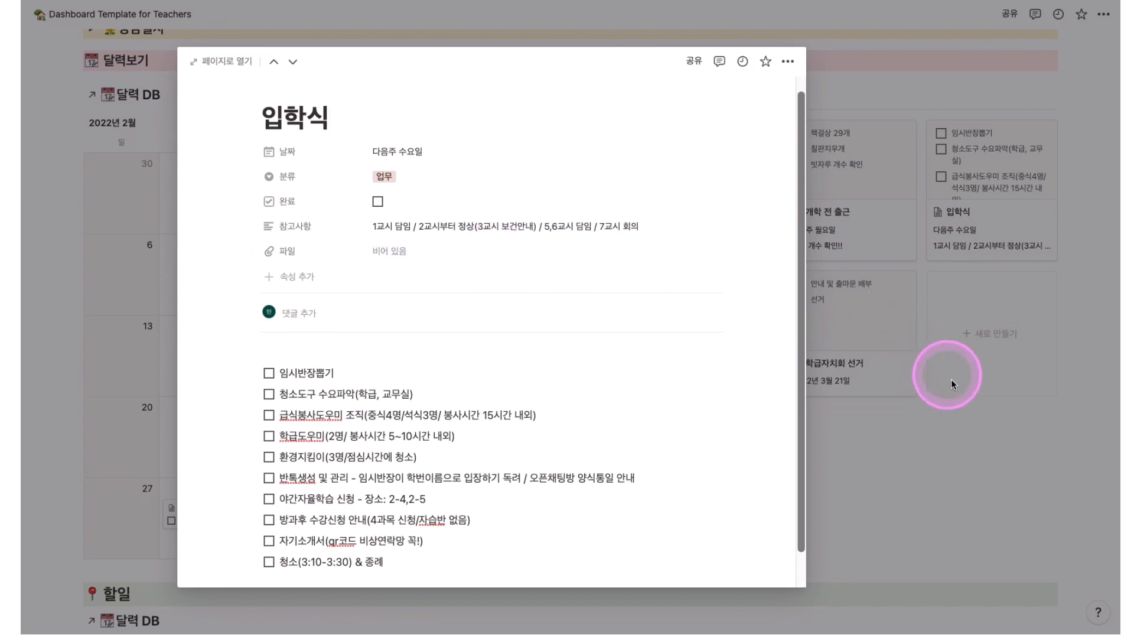
click(955, 400)
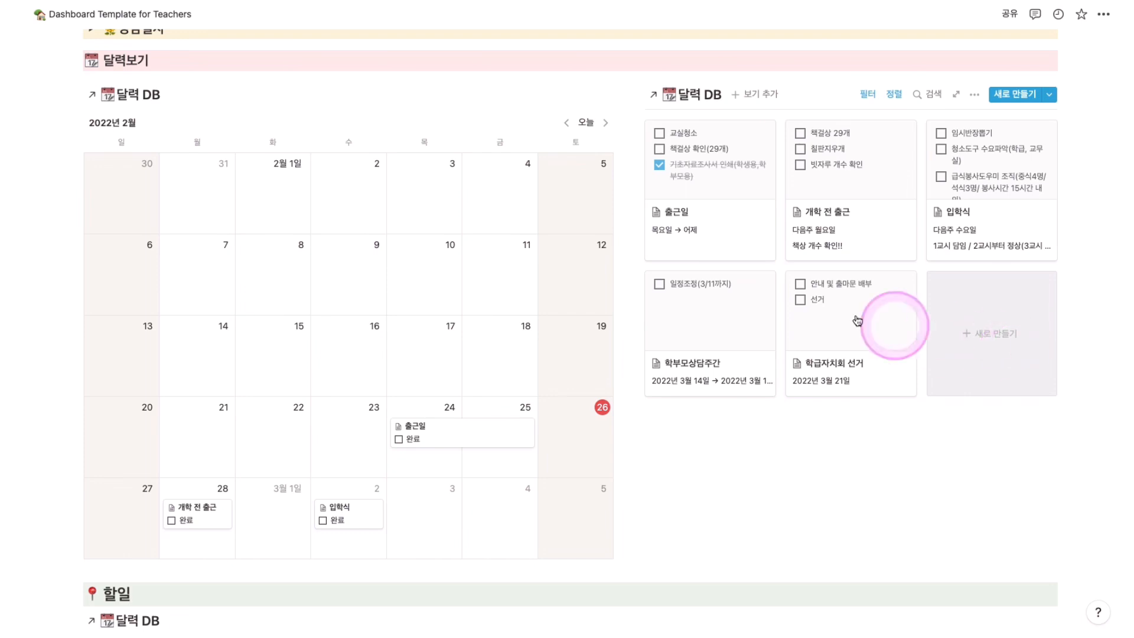
Create a new entry titled 연구회 줌 모임 in the 달력 DB gallery and set its 날짜 to 2022년 2월 27일.
click(974, 337)
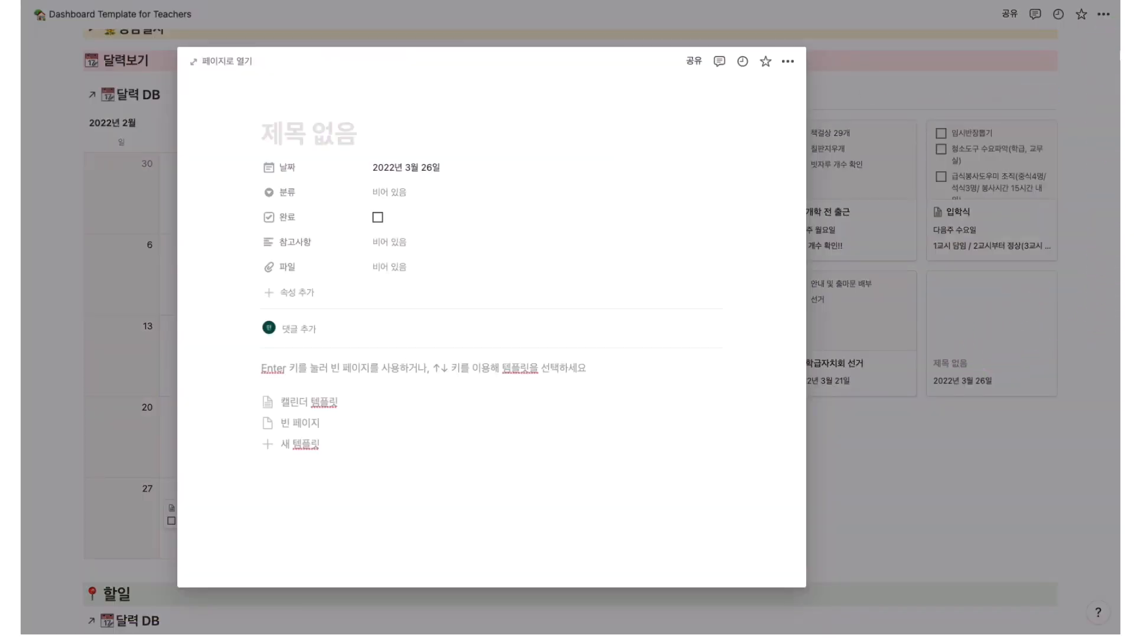
text(연구회 줌 모임)
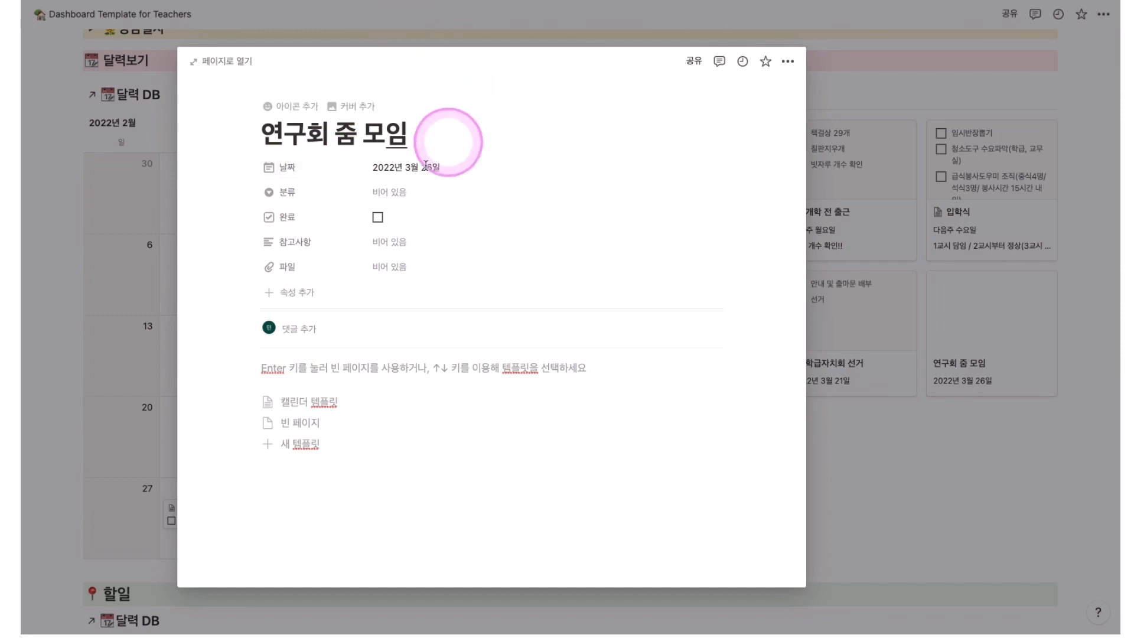
click(405, 168)
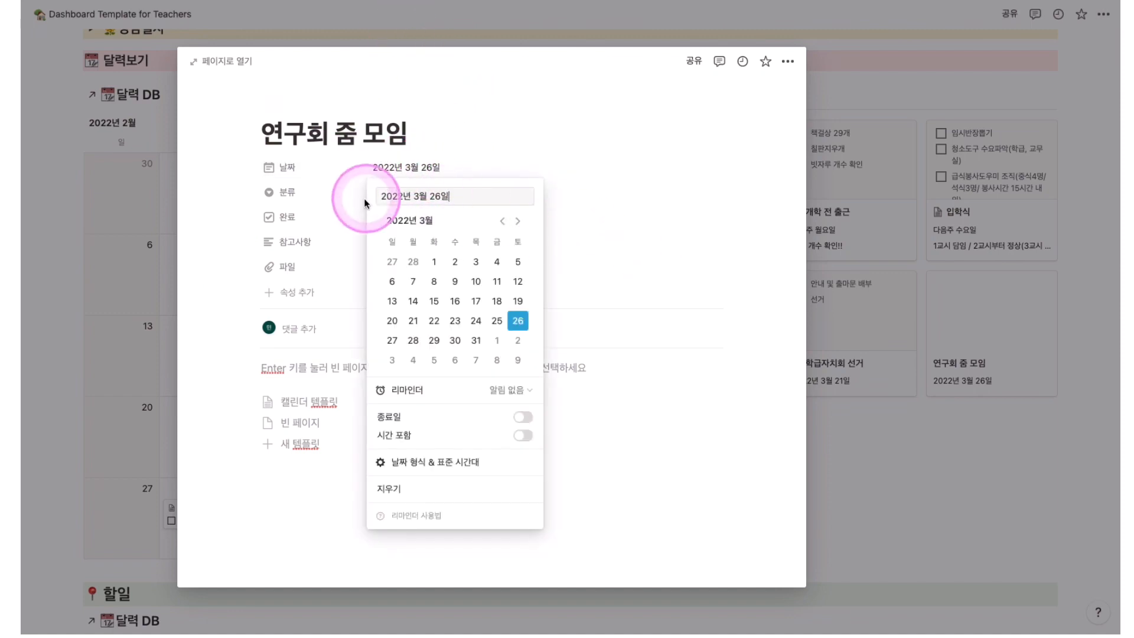
click(502, 222)
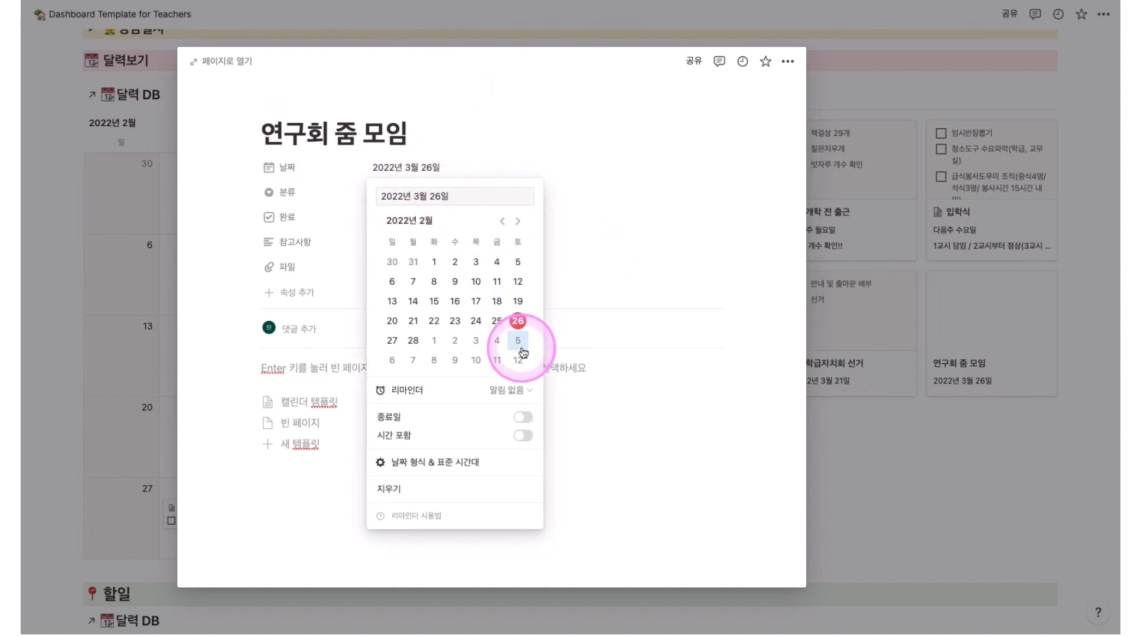
click(392, 341)
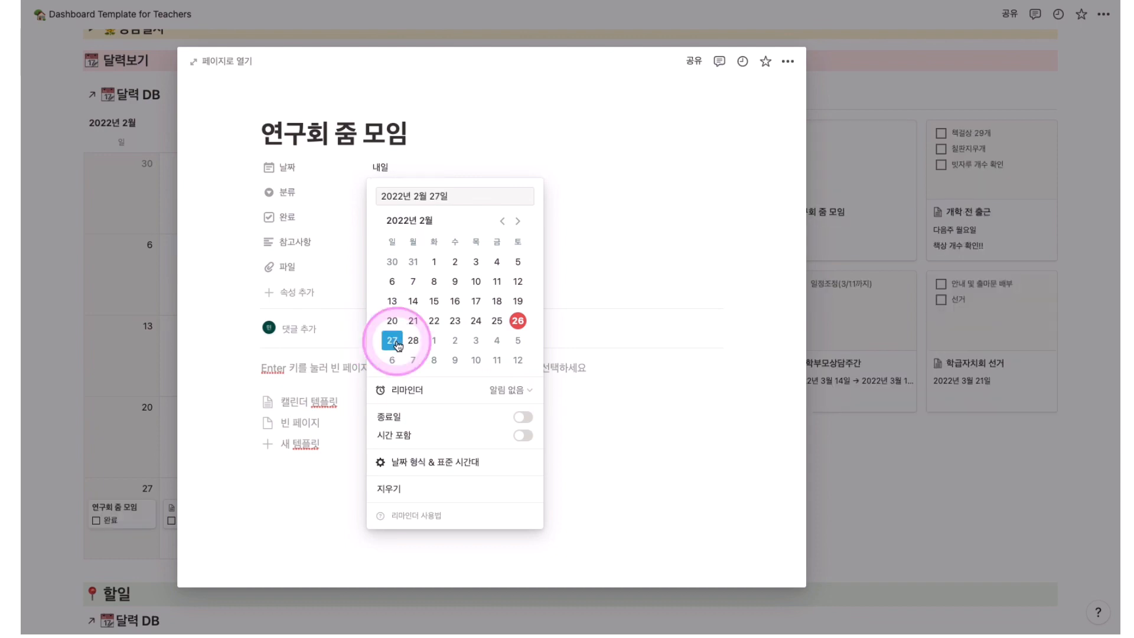
click(224, 224)
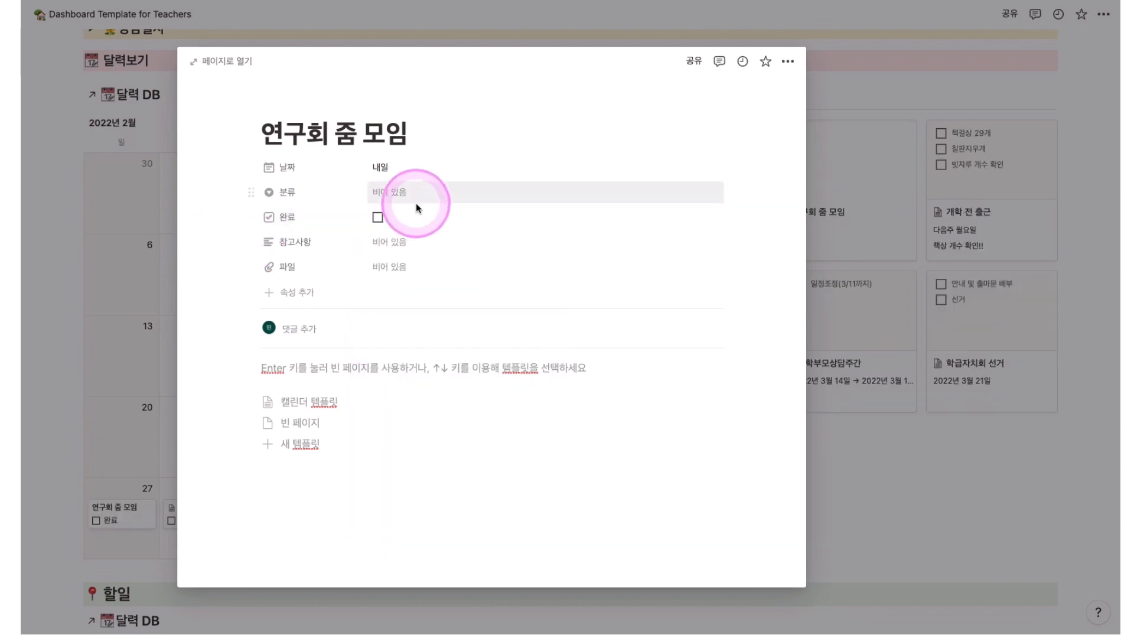
Set the 연구회 줌 모임 entry's 분류 to 개인 and enter 슬로리딩 책 지참 as its 참고사항.
click(399, 191)
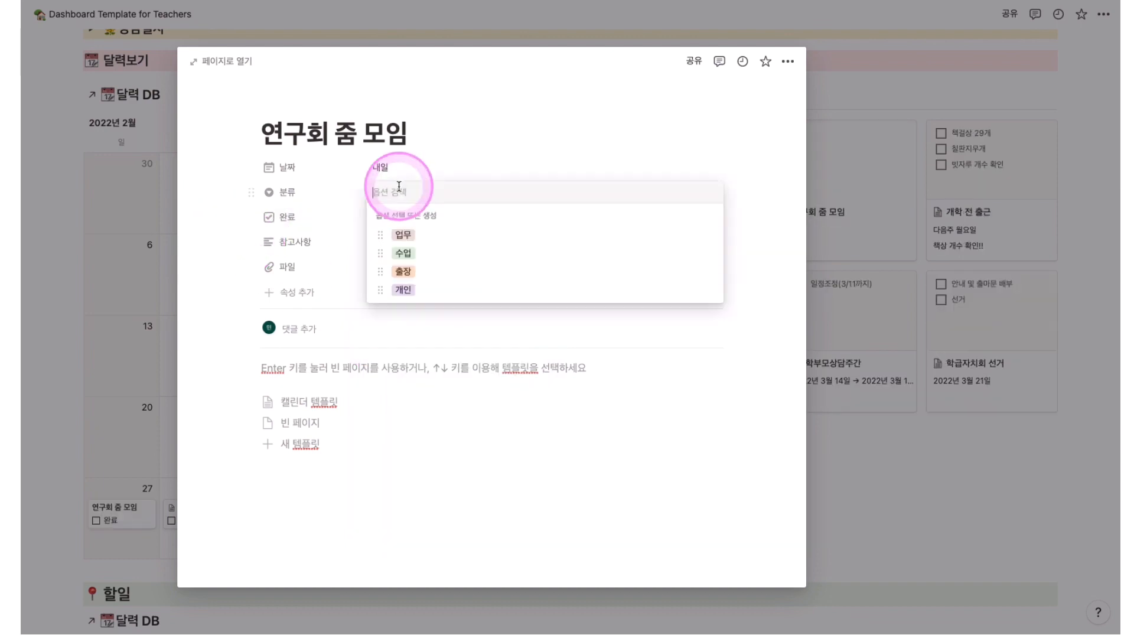
click(399, 289)
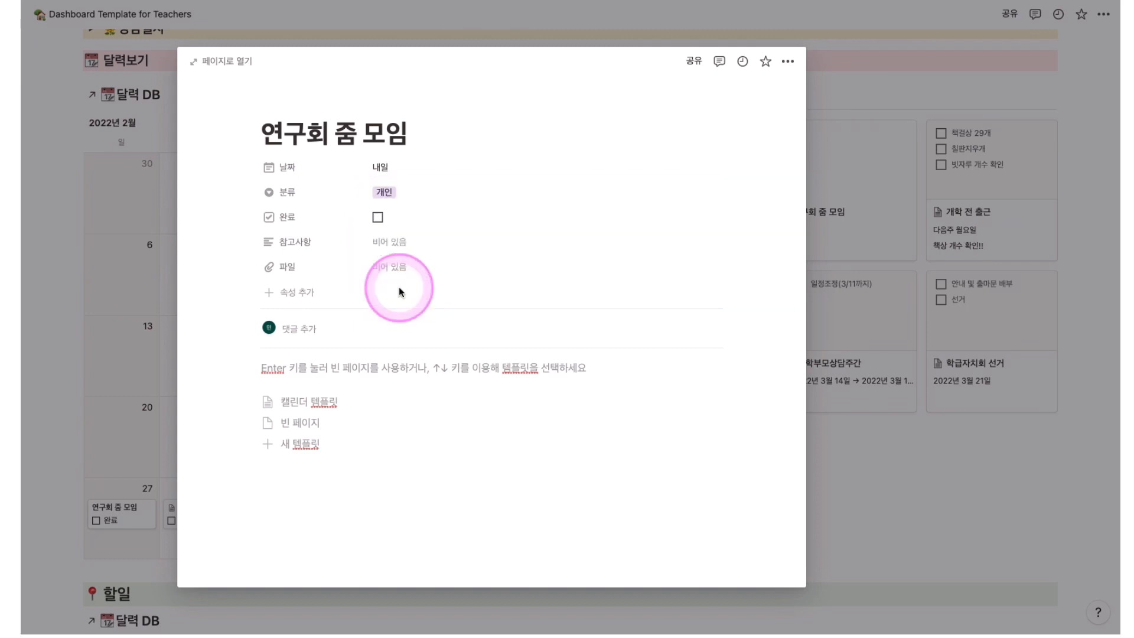
click(396, 241)
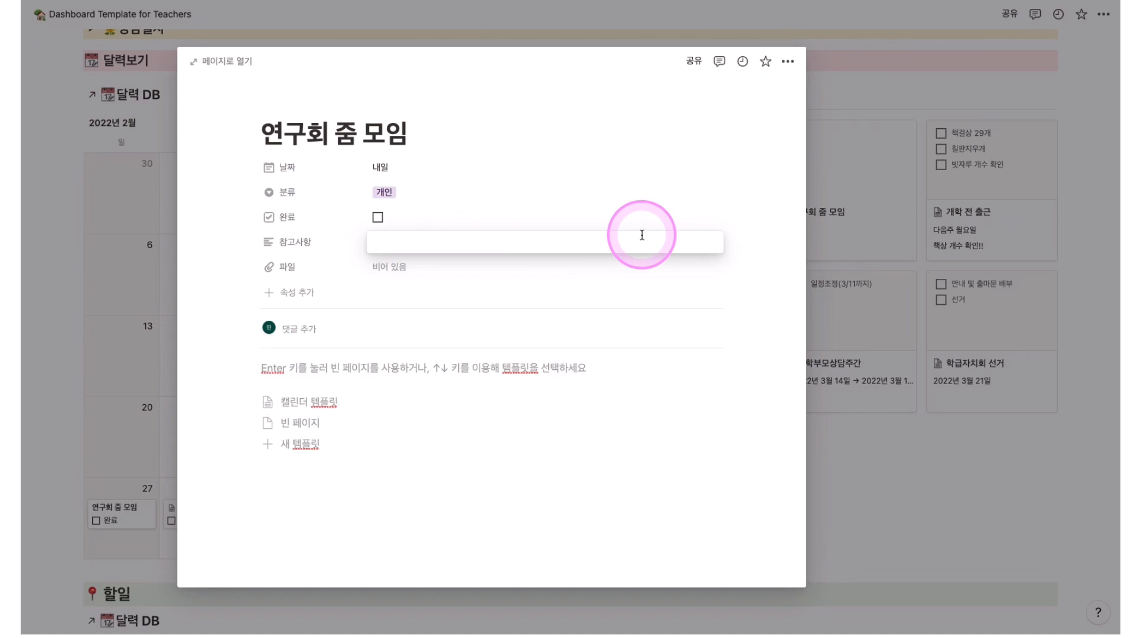
text(슬)
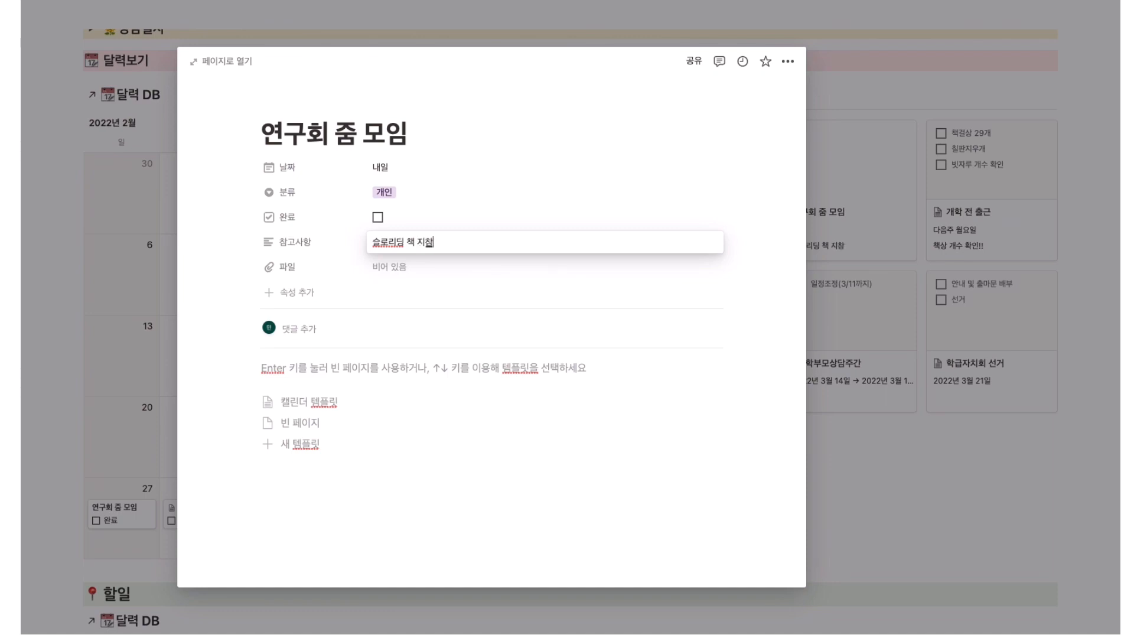
text(로리딩 책 지참)
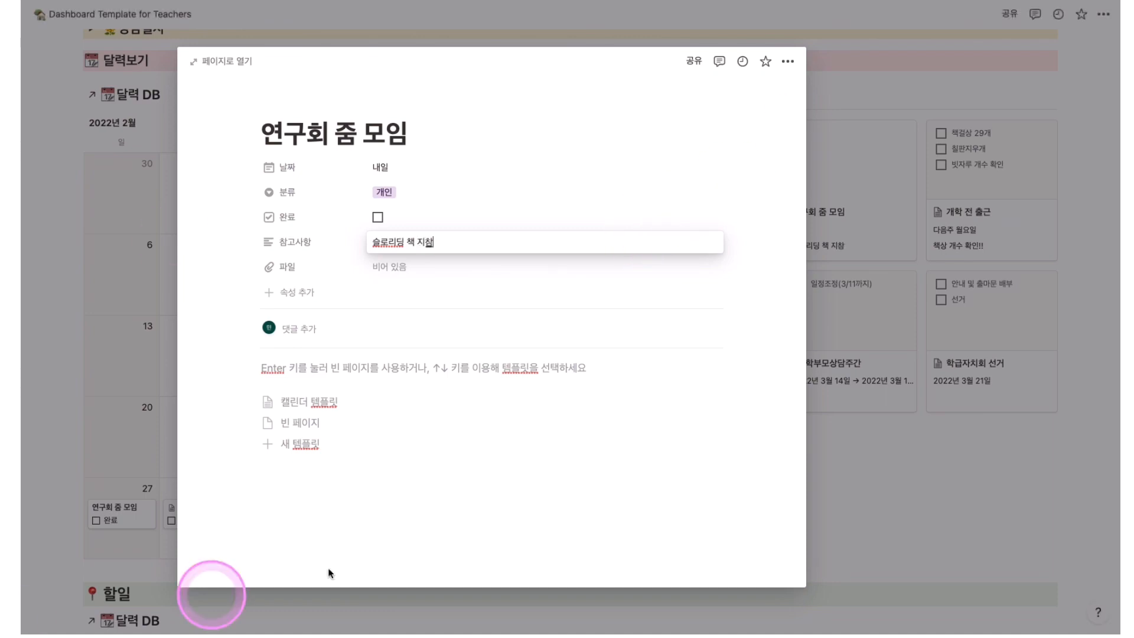
click(349, 374)
Add two lines of placeholder text to the body of the 연구회 줌 모임 page and close it.
click(302, 375)
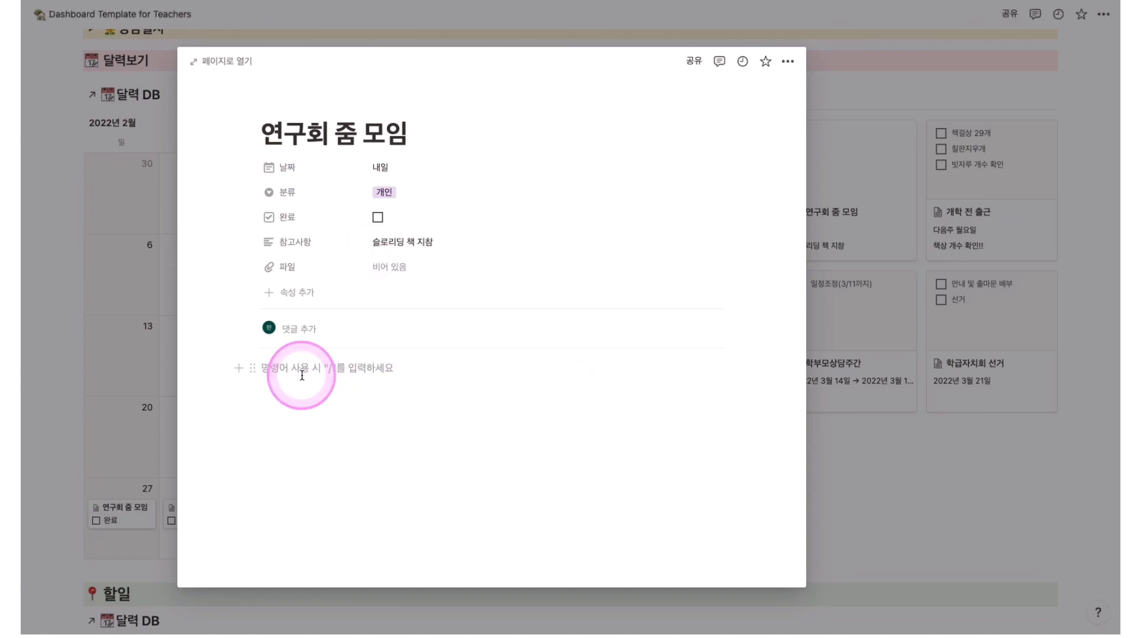
text(ㅇㅁㅇㄹㄴㄹㄴㄹ)
click(301, 375)
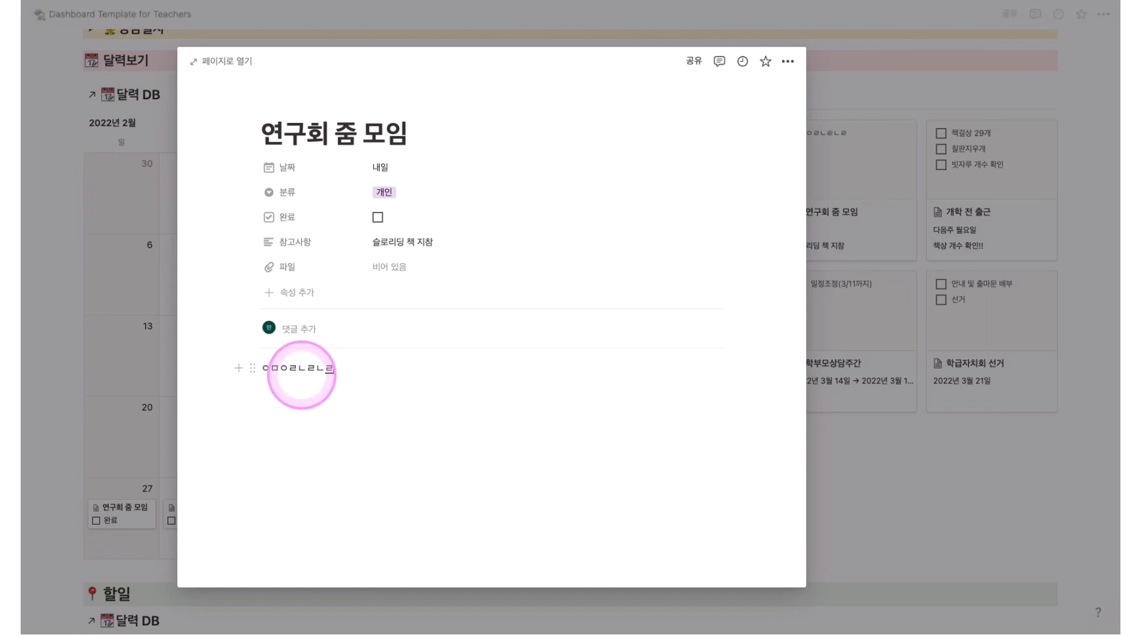
text(ㄹㅁㄴㅇㄹㄴㅇㄹㄴㄹㅁㄴㄹ)
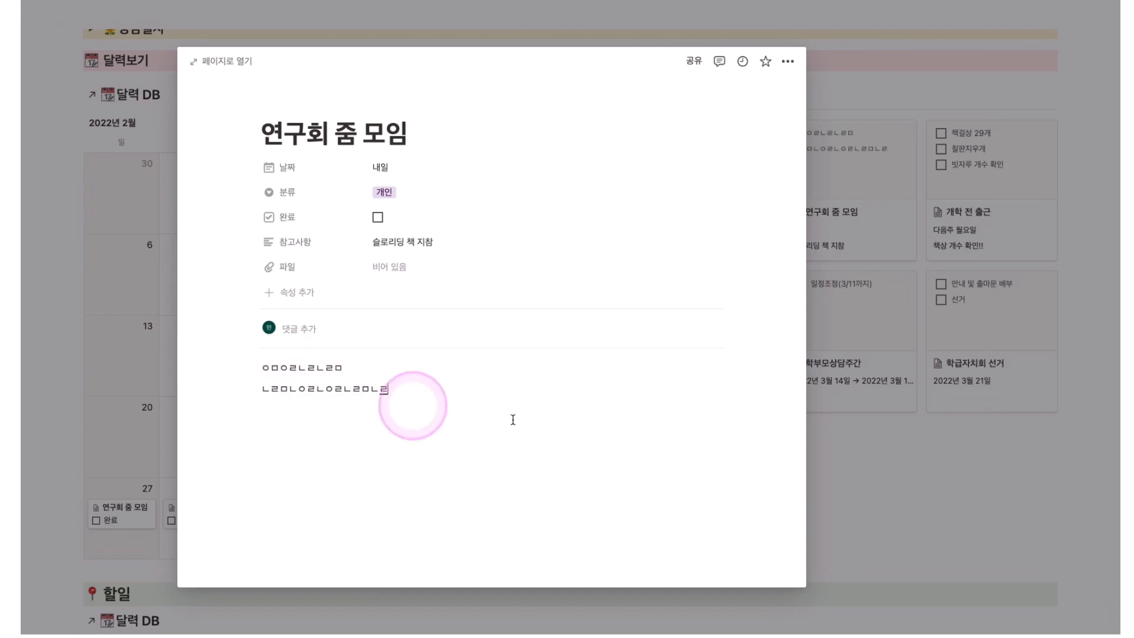
click(894, 494)
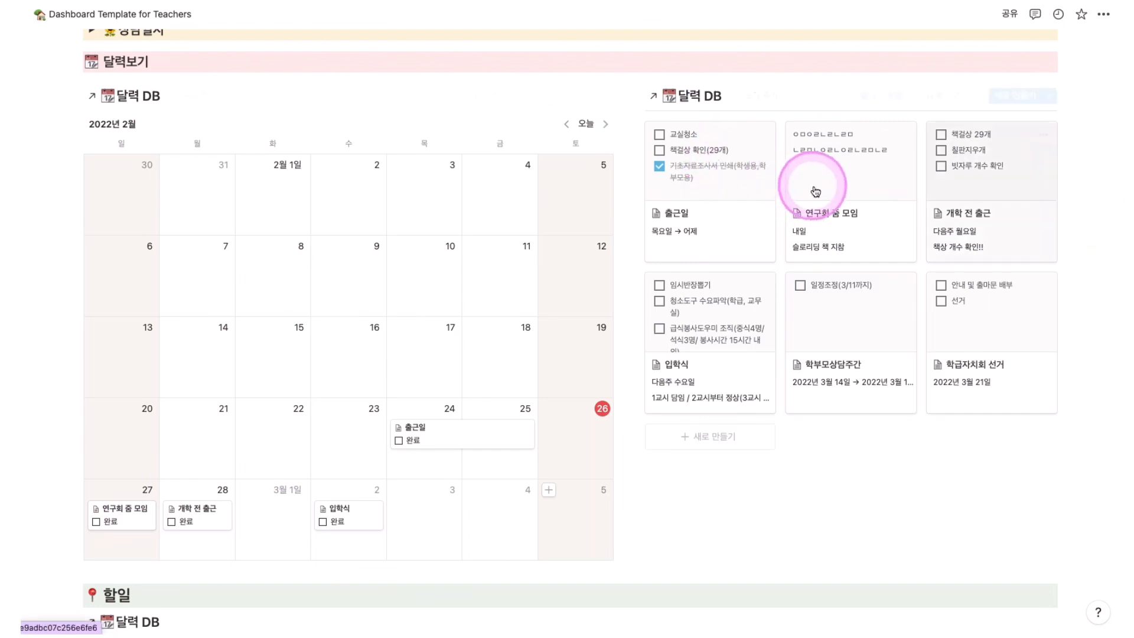
Review the entries of the 할일 table and check its filter on the 완료 property.
scroll(803, 284, down, 5)
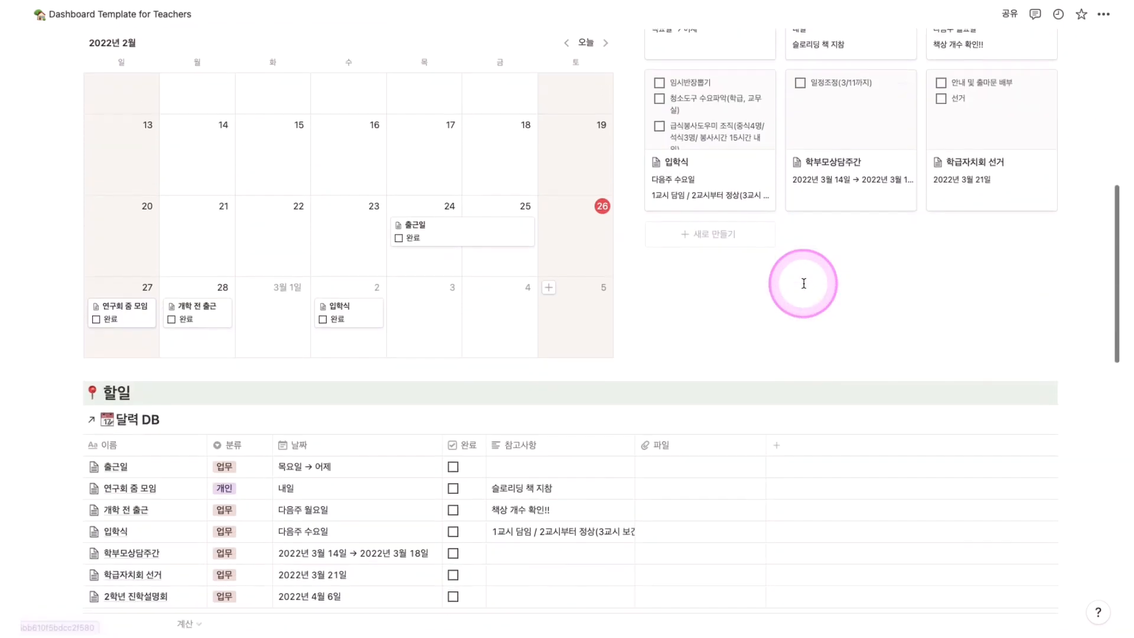
scroll(803, 284, down, 3)
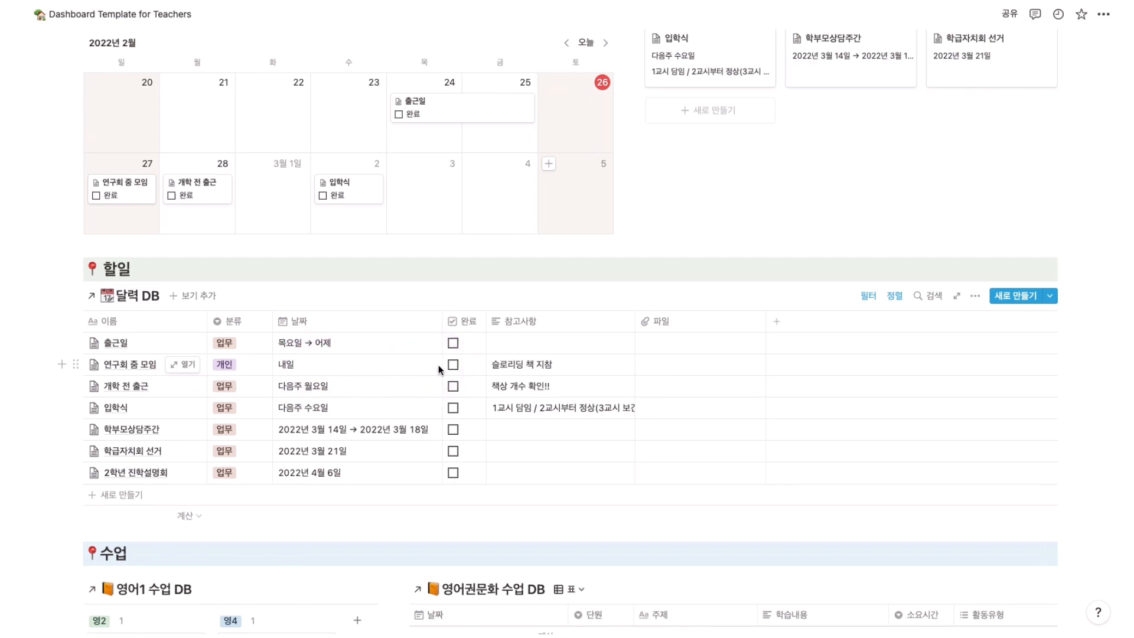
scroll(439, 370, up, 3)
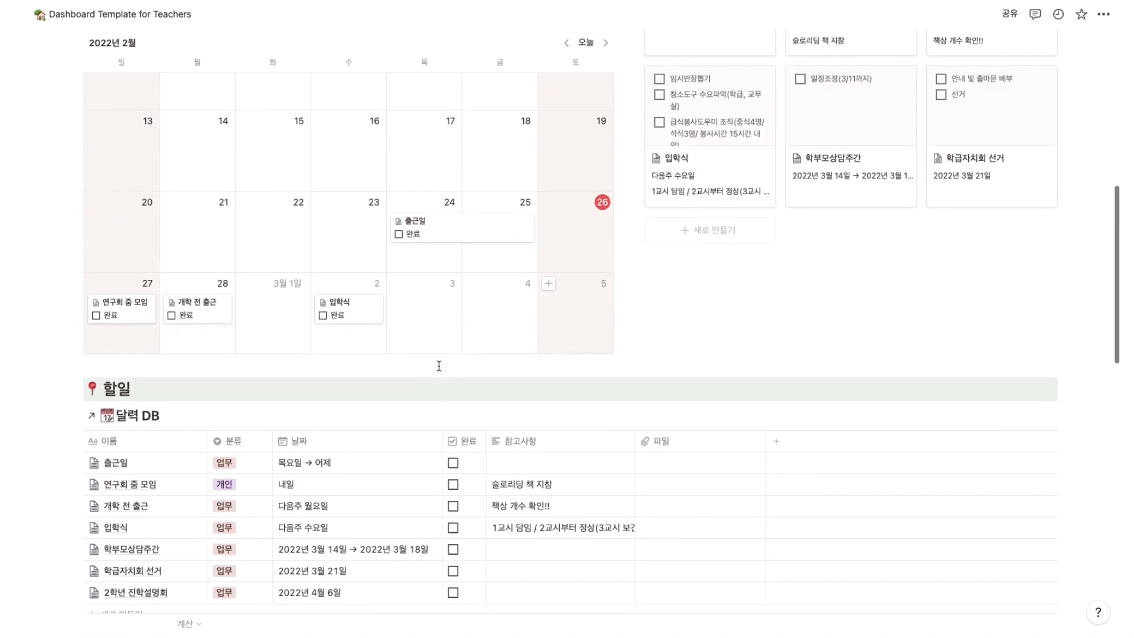
scroll(439, 365, down, 1)
scroll(438, 366, down, 1)
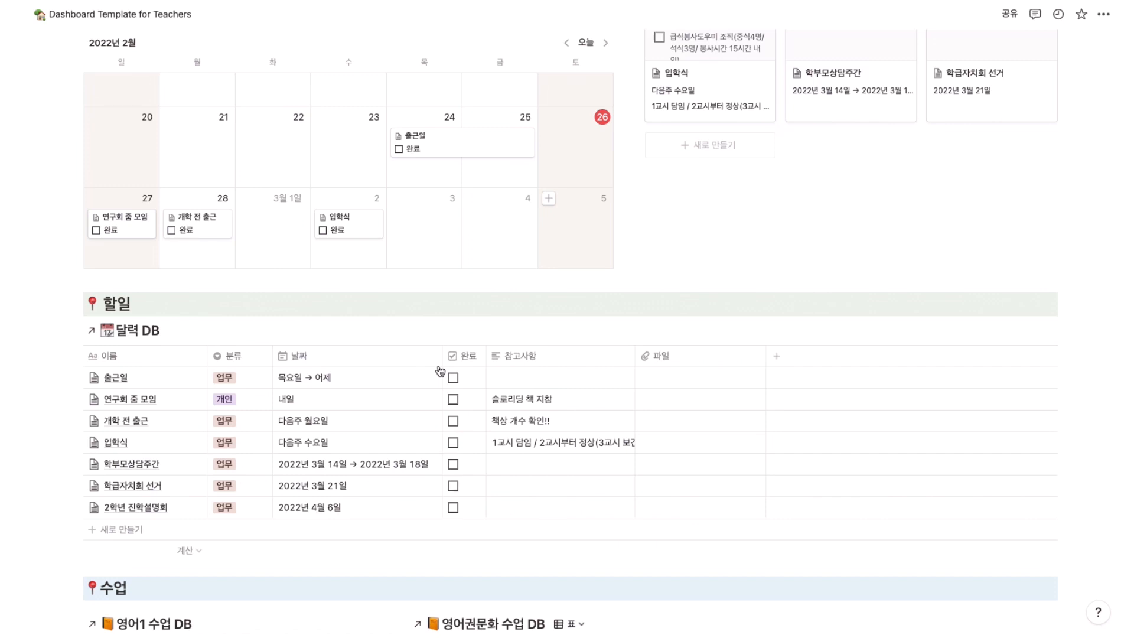
scroll(439, 370, down, 1)
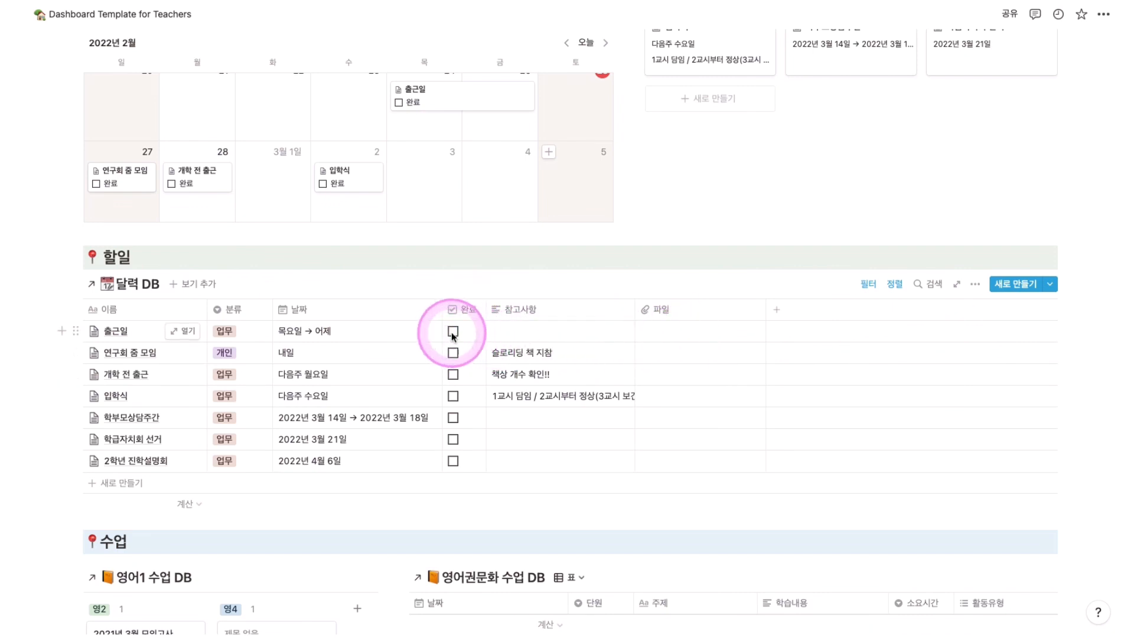
click(867, 287)
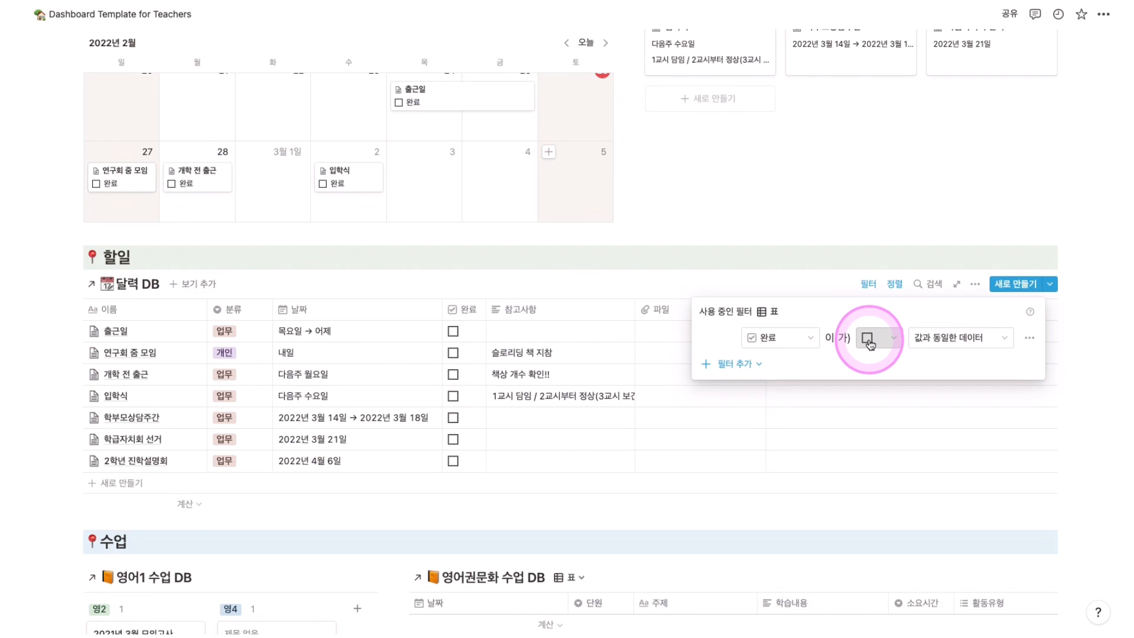
click(633, 274)
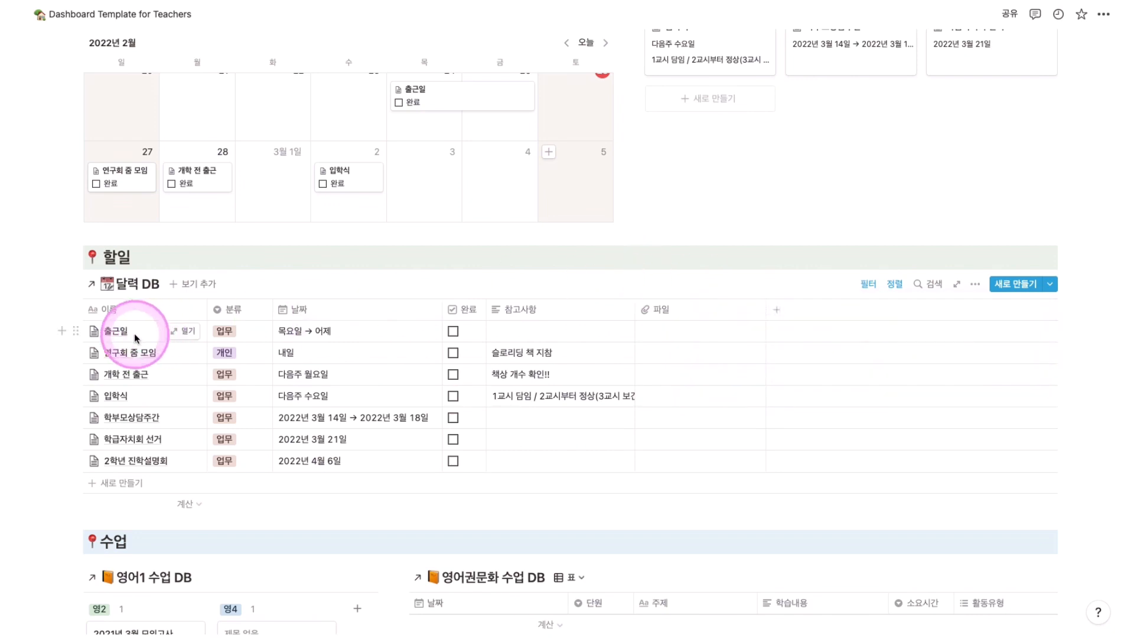
Mark 출근일 as 완료 in the 할일 table and check the calendar and gallery above it.
click(453, 332)
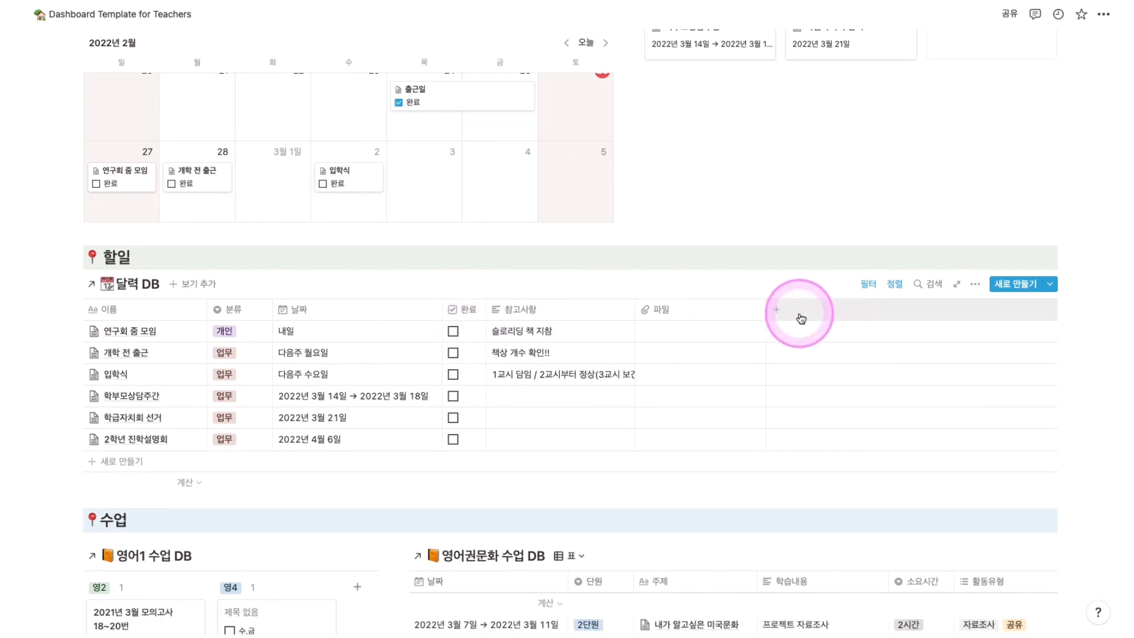
scroll(798, 313, up, 5)
scroll(799, 313, up, 2)
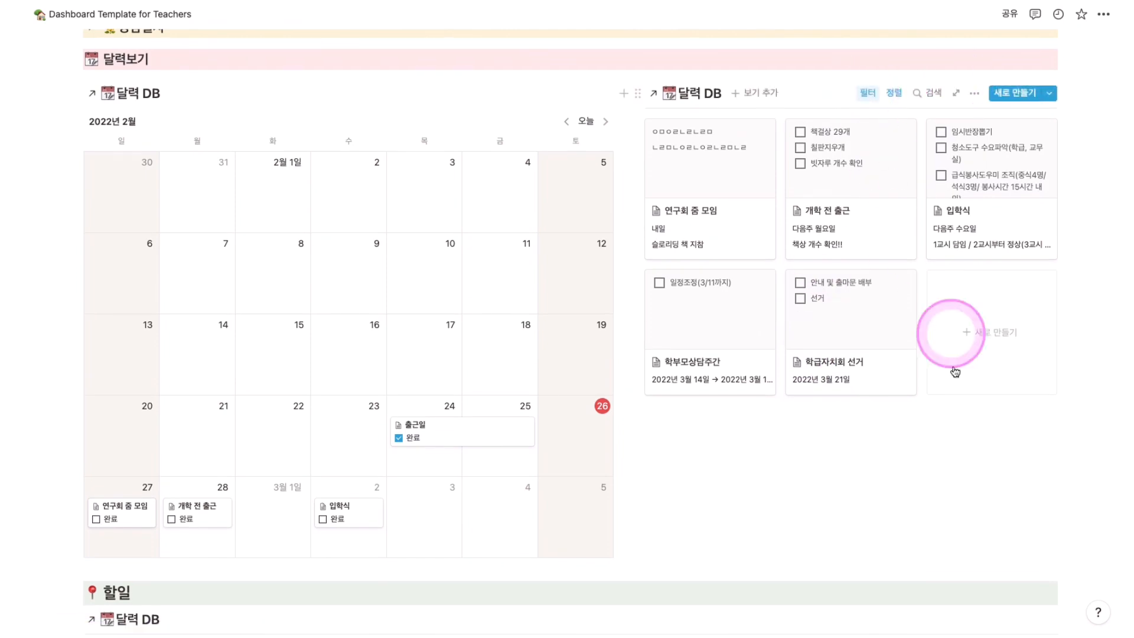
Check the 달력 DB gallery's filter rules on 날짜 and 완료, and compare the gallery with the 할일 table.
click(871, 96)
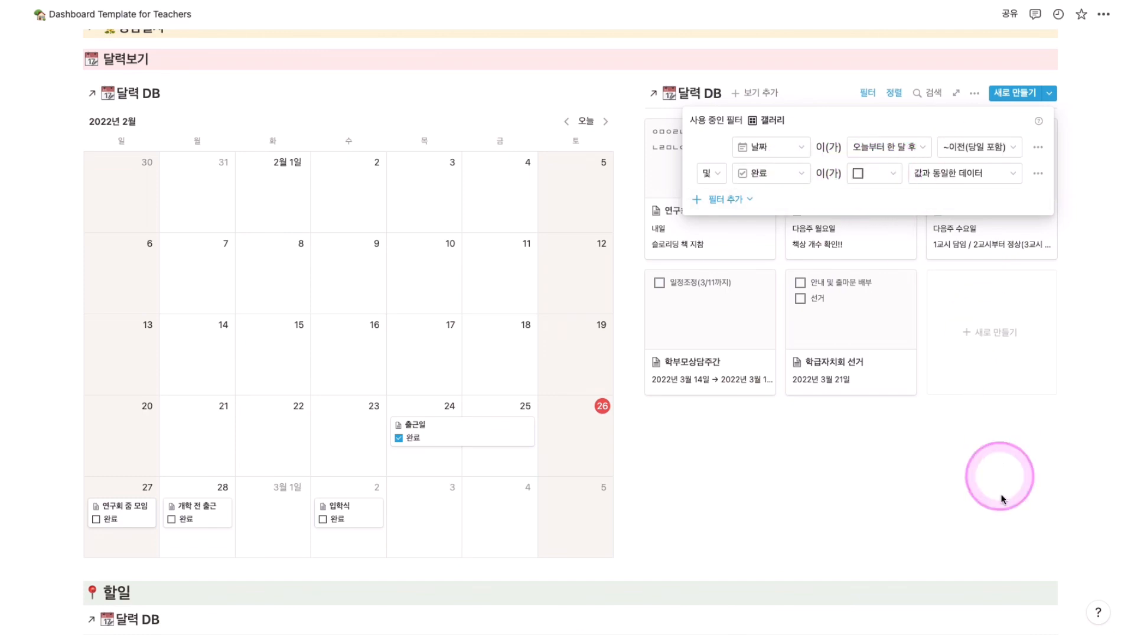
click(1007, 522)
scroll(577, 440, down, 3)
scroll(580, 435, down, 2)
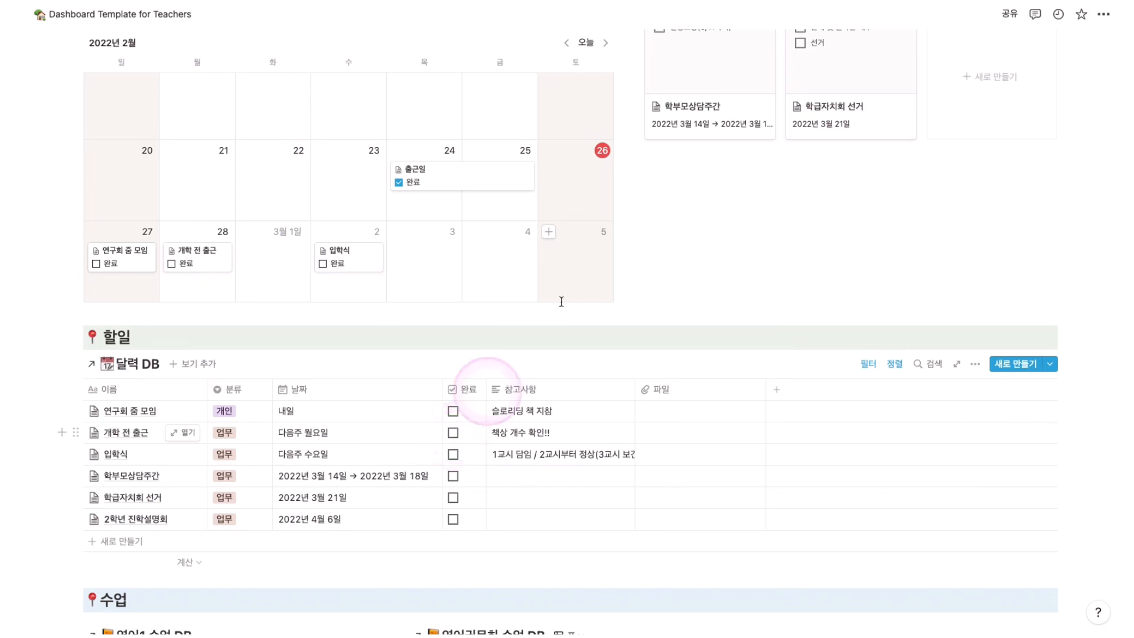
scroll(559, 393, up, 3)
scroll(559, 393, up, 2)
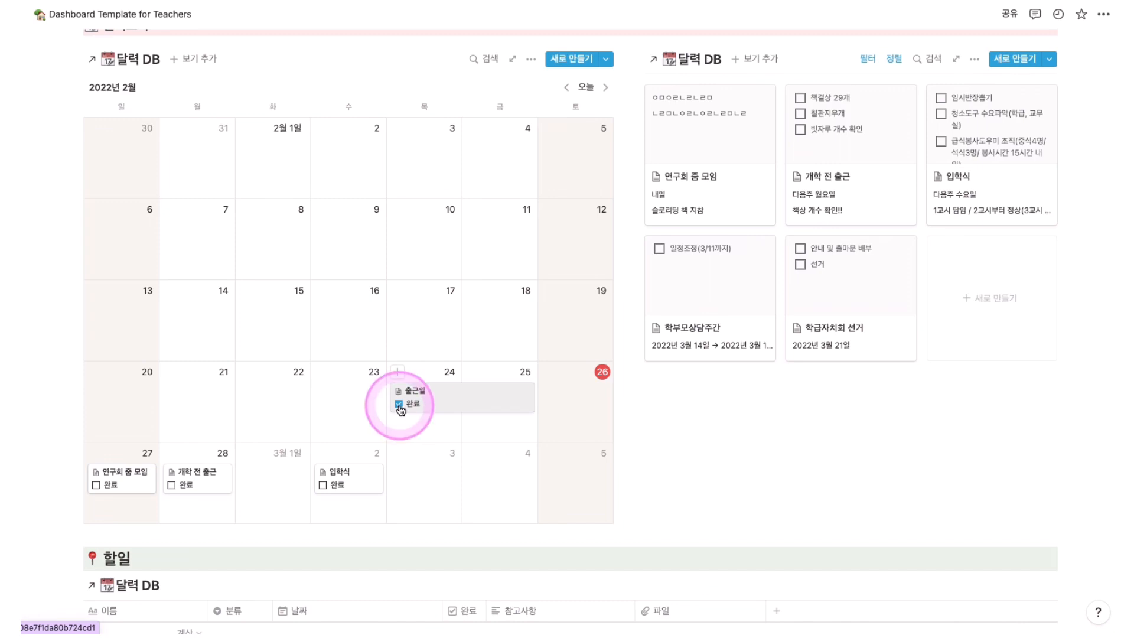
Clear the 완료 checkbox of 출근일 on the calendar and compare the gallery and 할일 table.
click(399, 405)
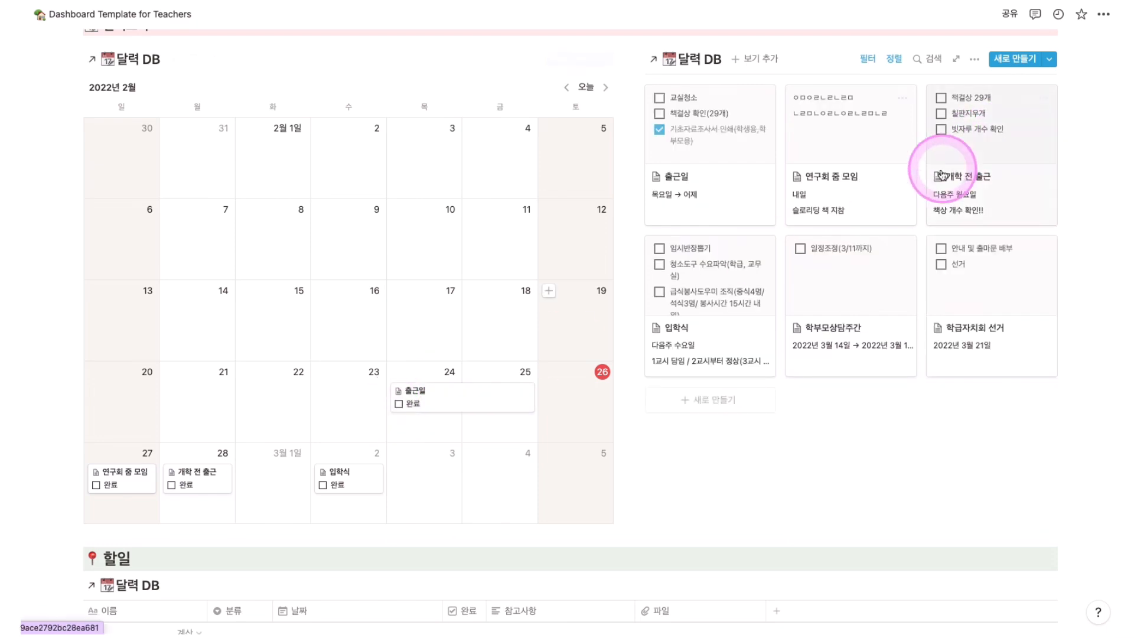
scroll(721, 210, down, 5)
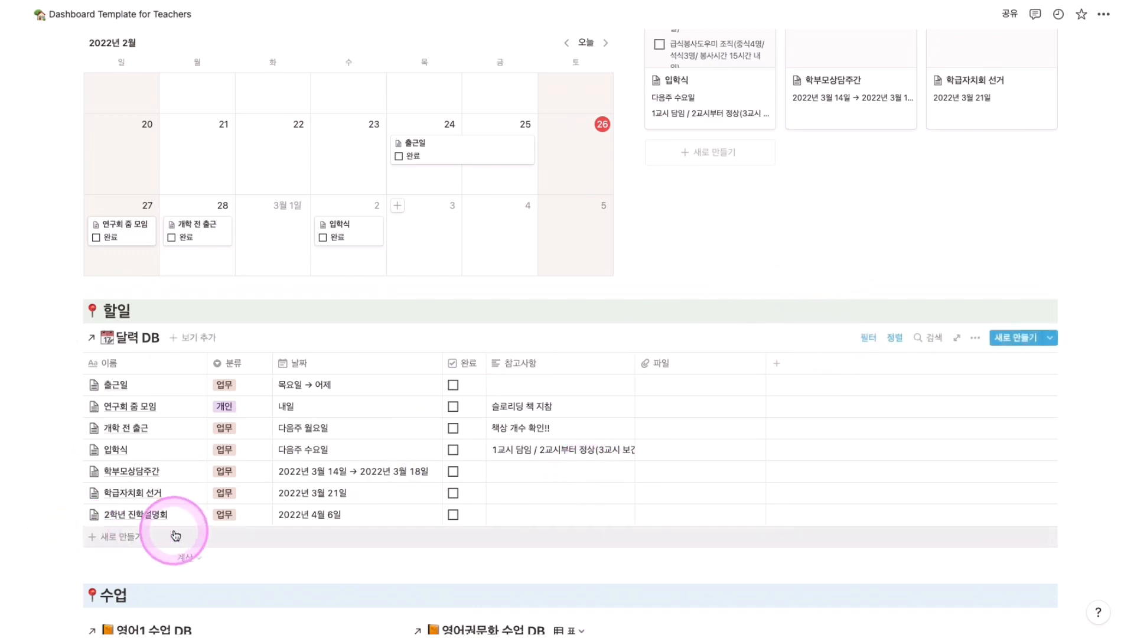
scroll(561, 281, up, 5)
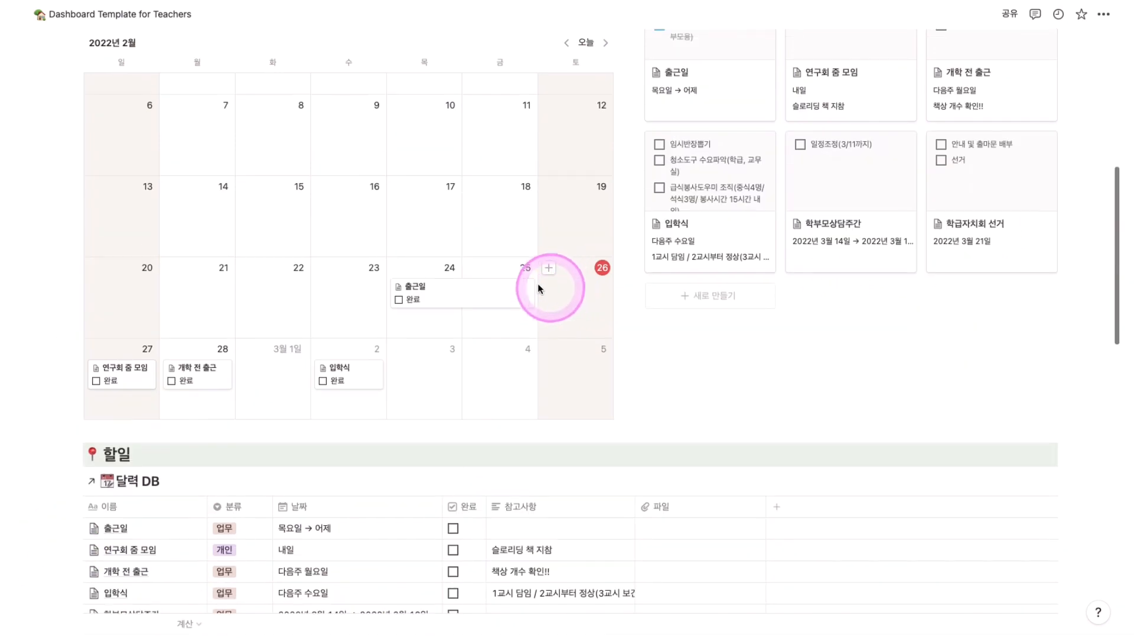
Review the calendar, gallery and 할일 table of the 달력 DB down to the 수업 section.
scroll(939, 260, up, 5)
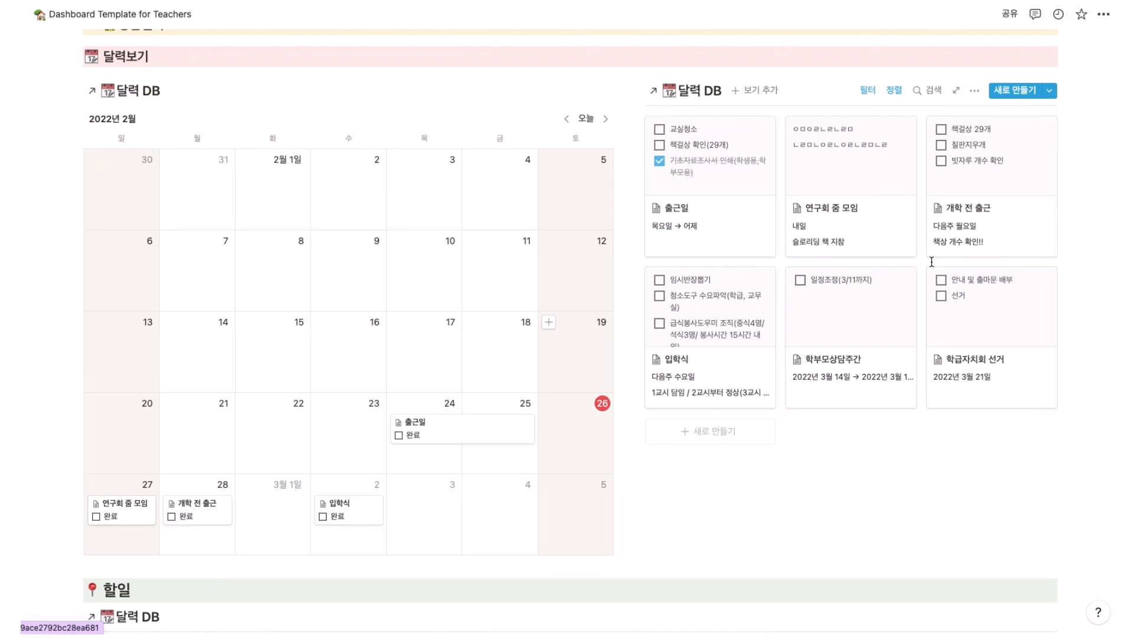
scroll(918, 337, down, 6)
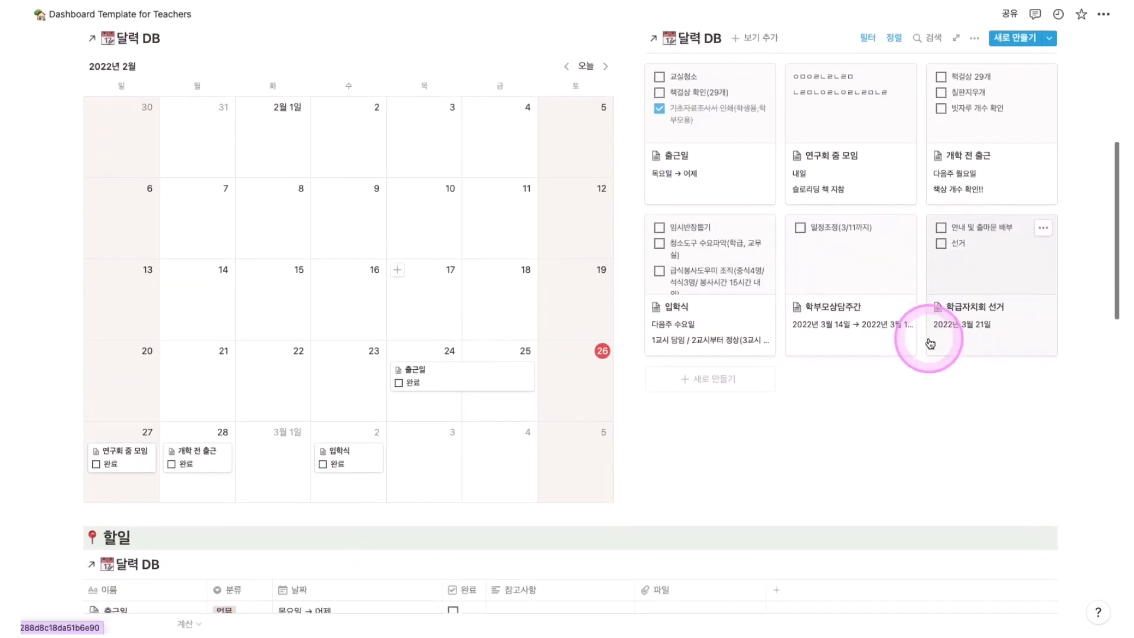
scroll(868, 353, down, 15)
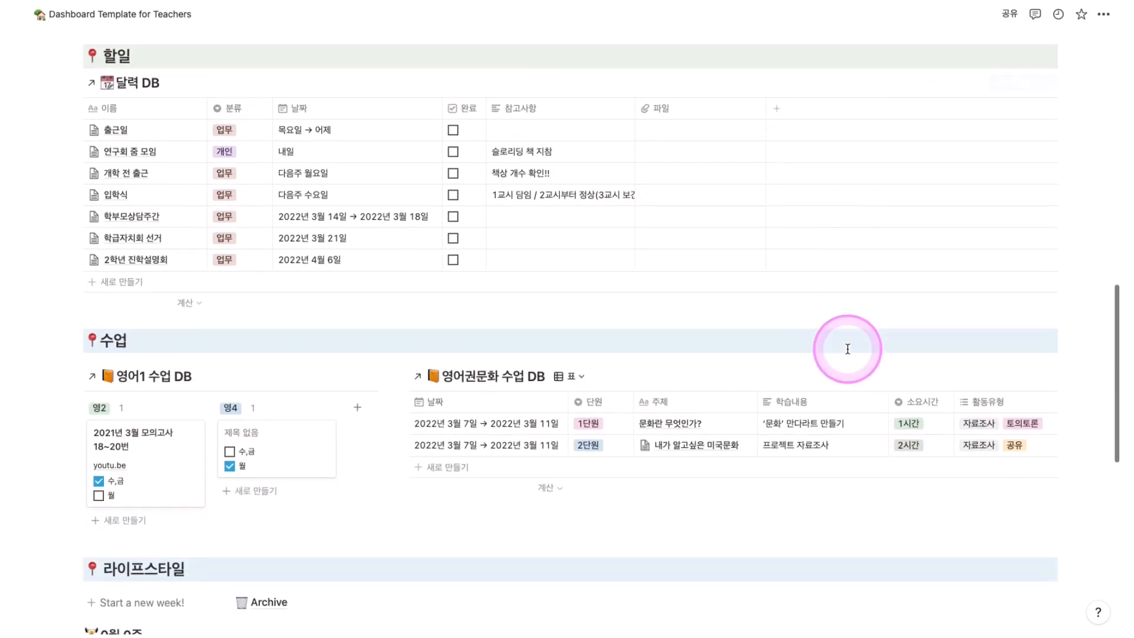
scroll(849, 354, down, 1)
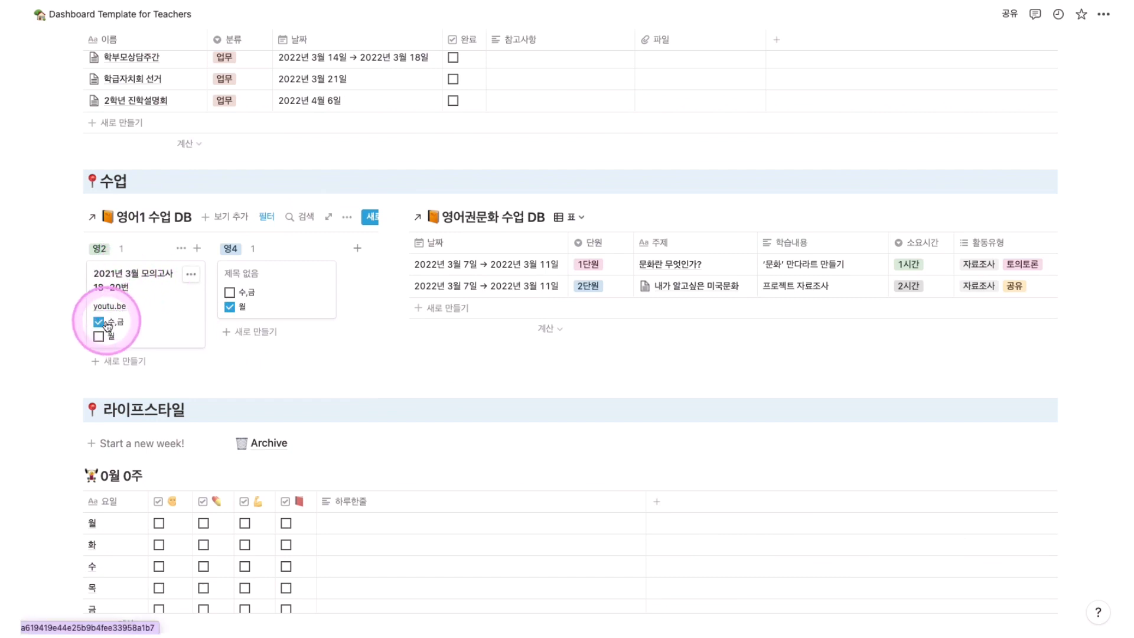
Clear the 월 checkbox of the untitled 영4 card and add a card titled 21번~24번 under 영2.
click(230, 307)
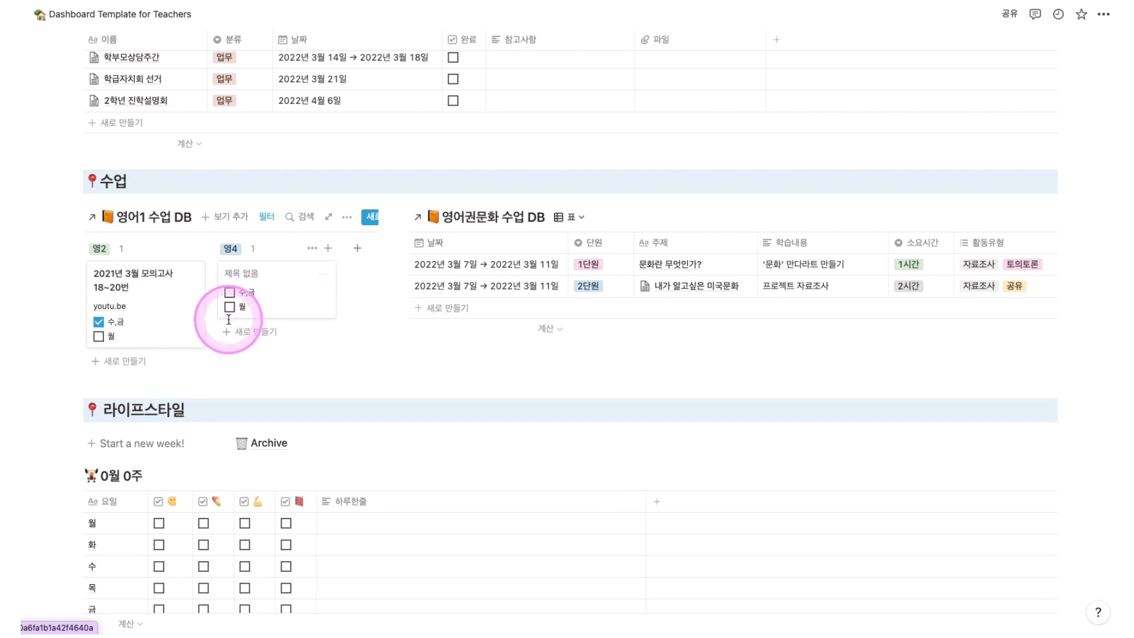
click(107, 362)
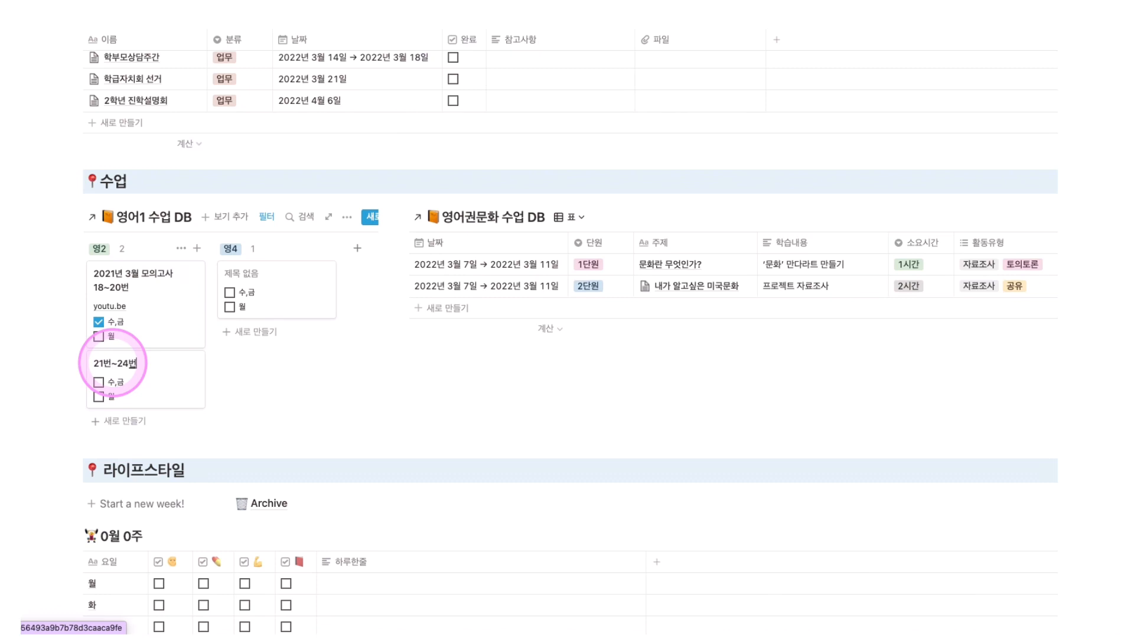
Add a blank second card under 영4 and title the first one 2020년 3월 모의고사 18~20번.
click(253, 331)
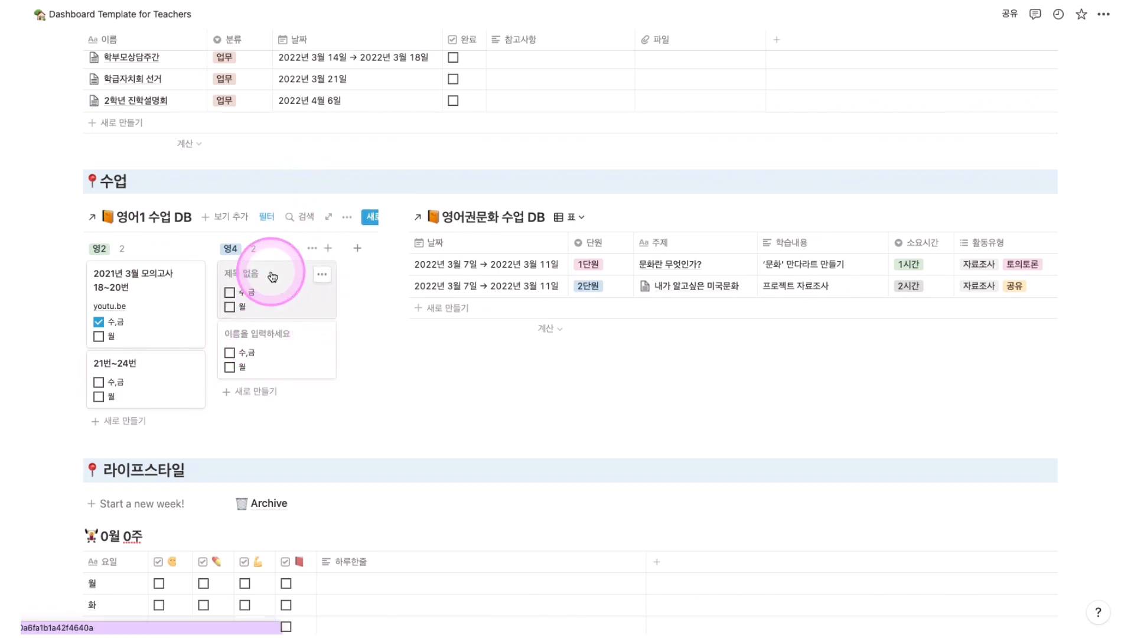
click(229, 275)
text(2020년 3월 모의고사 18~20번)
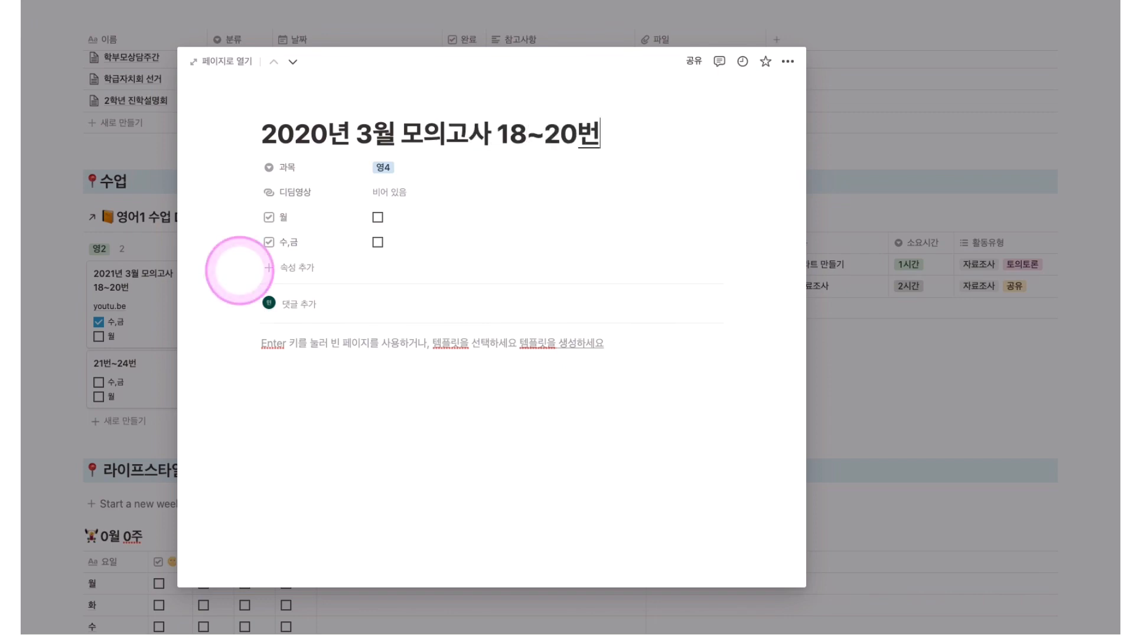
key(Return)
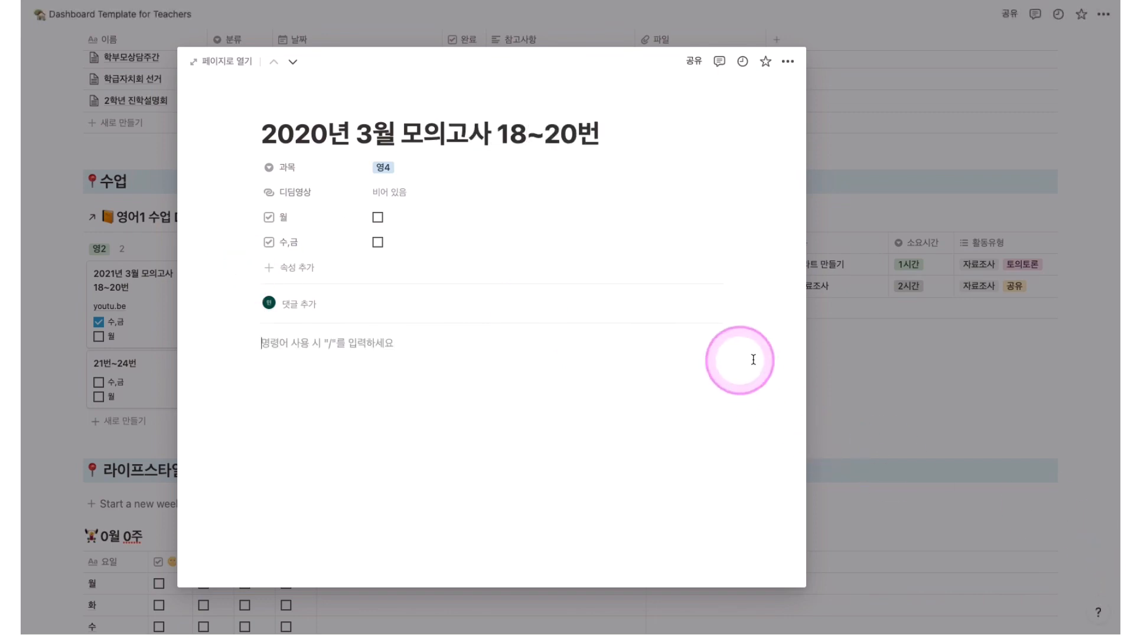
key(Escape)
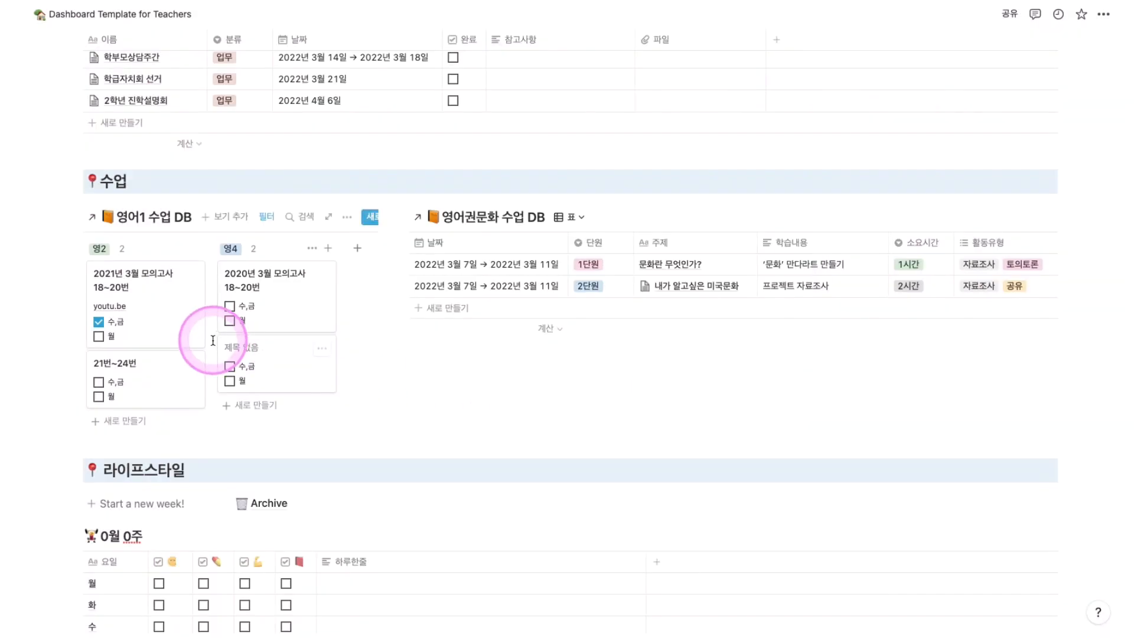
Title the blank 영4 card 21번~24번 and close its page.
click(245, 349)
click(346, 140)
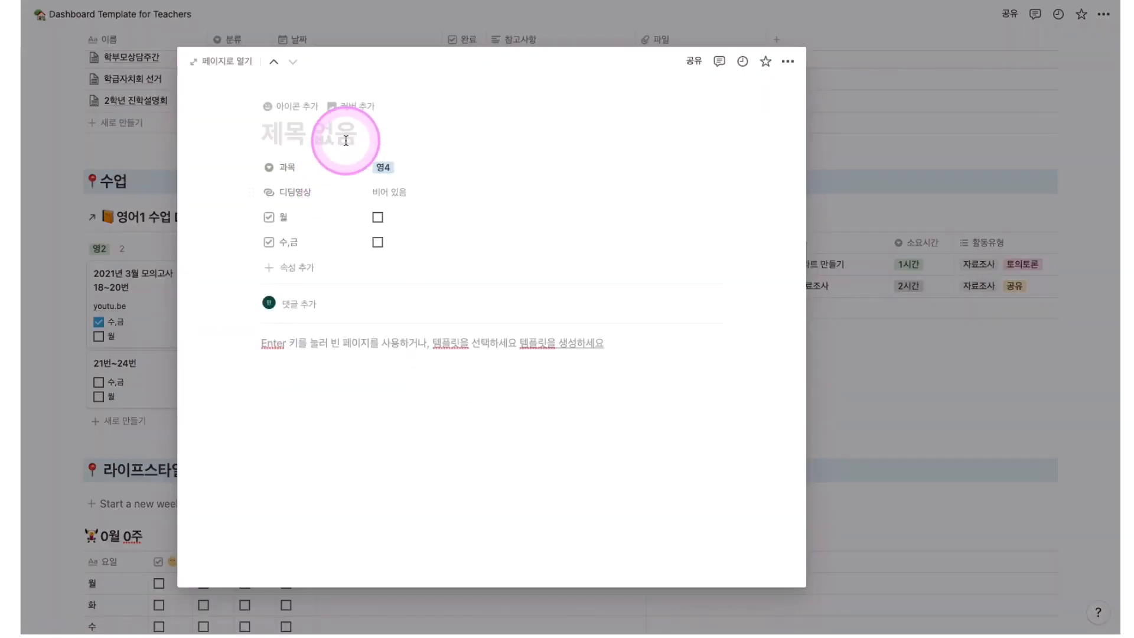
text(21번~24번)
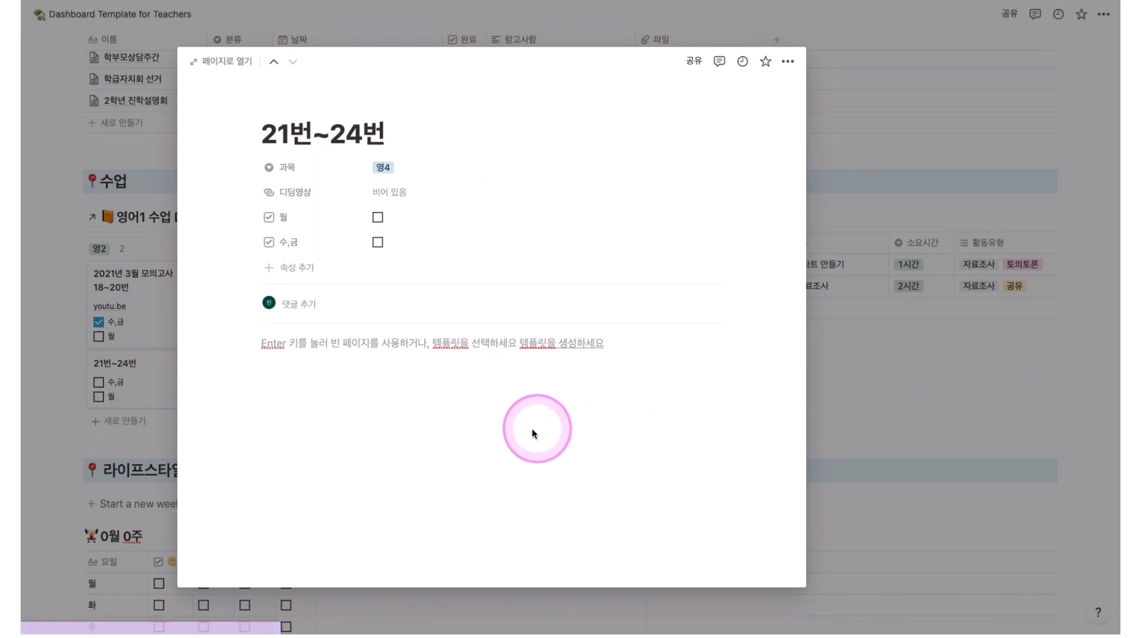
click(69, 416)
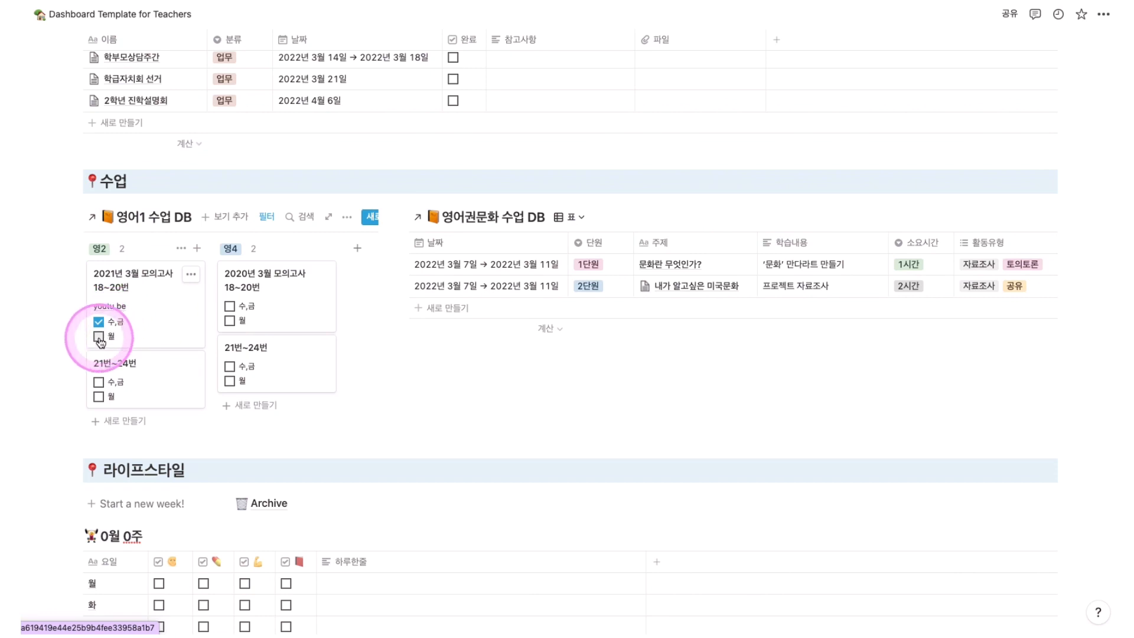
Check the 영어1 수업 DB filter rules and complete 수,금 and 월 on the 18~20번 cards of 영2 and 영4.
click(267, 218)
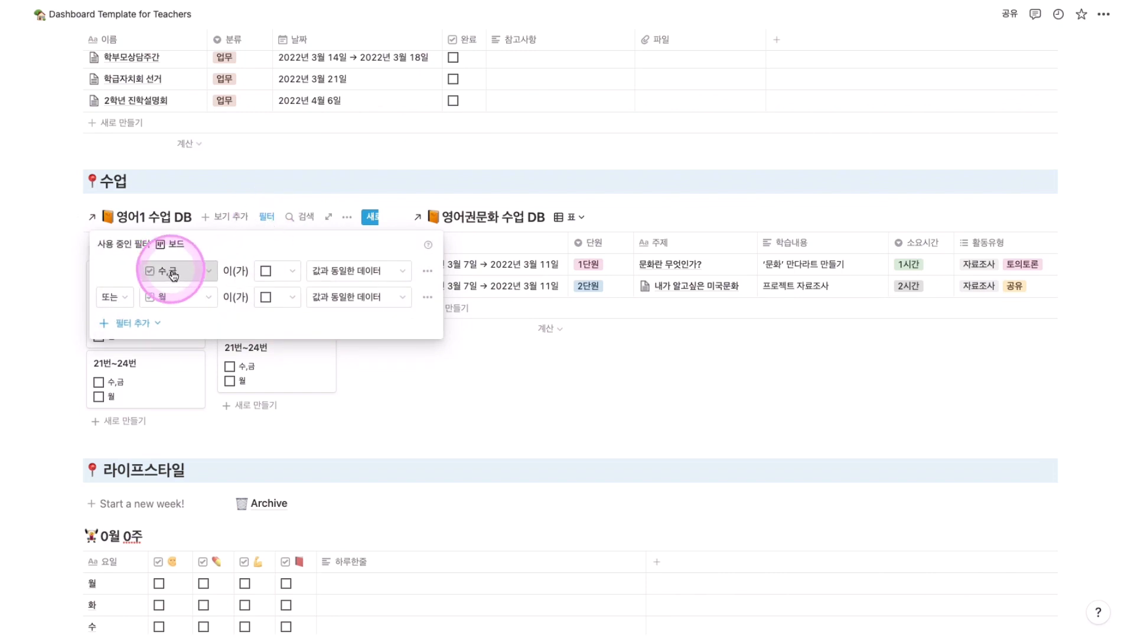
click(398, 440)
click(98, 322)
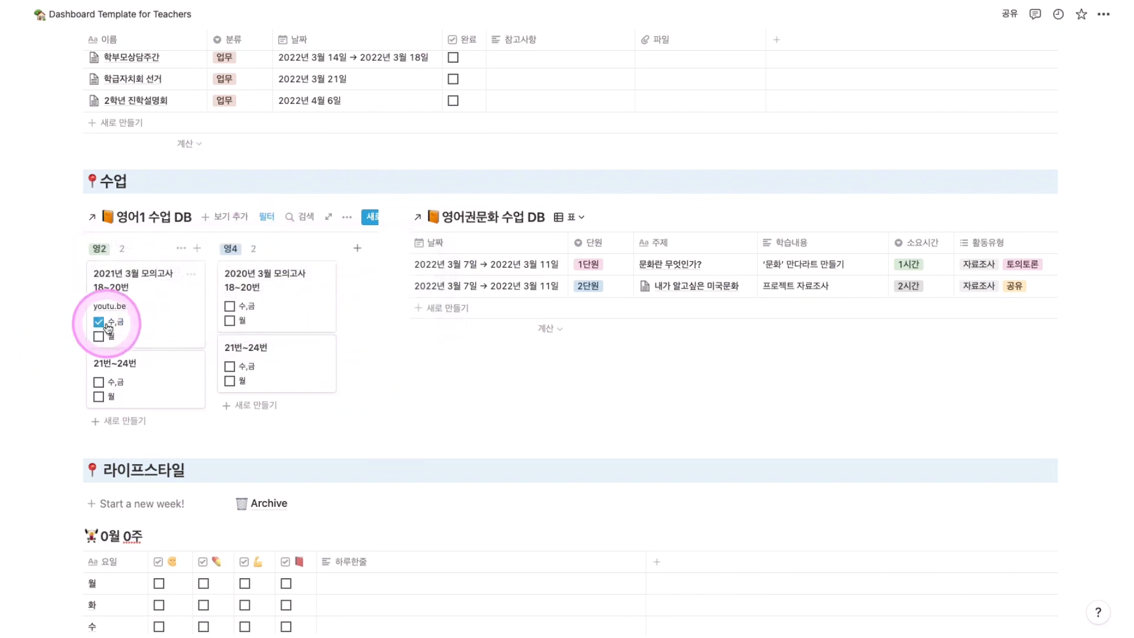
click(99, 337)
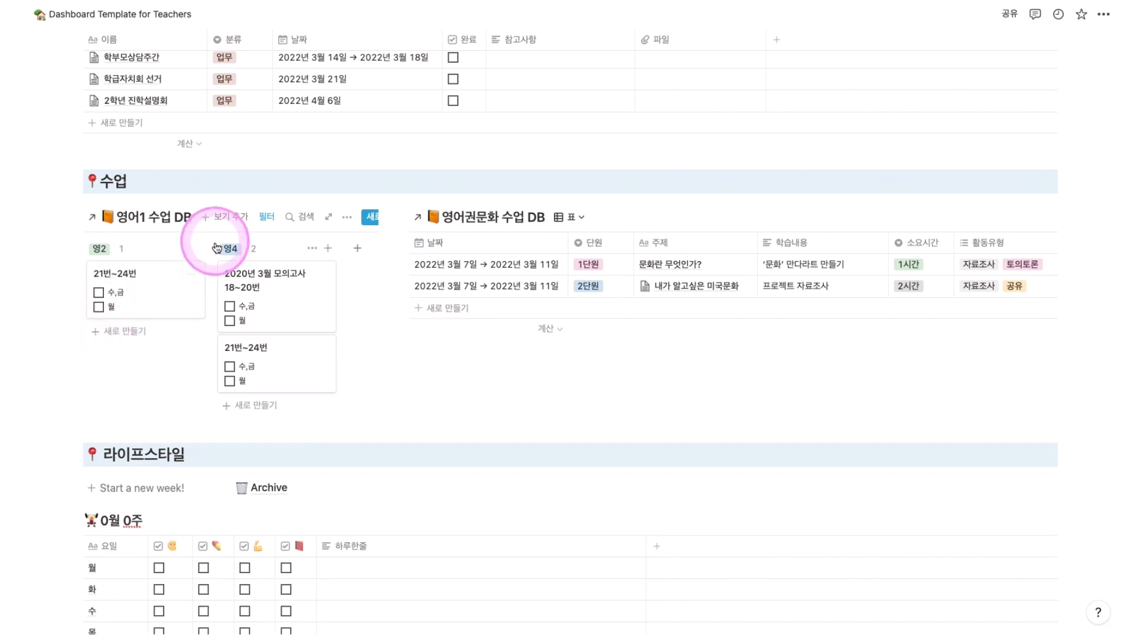
click(229, 306)
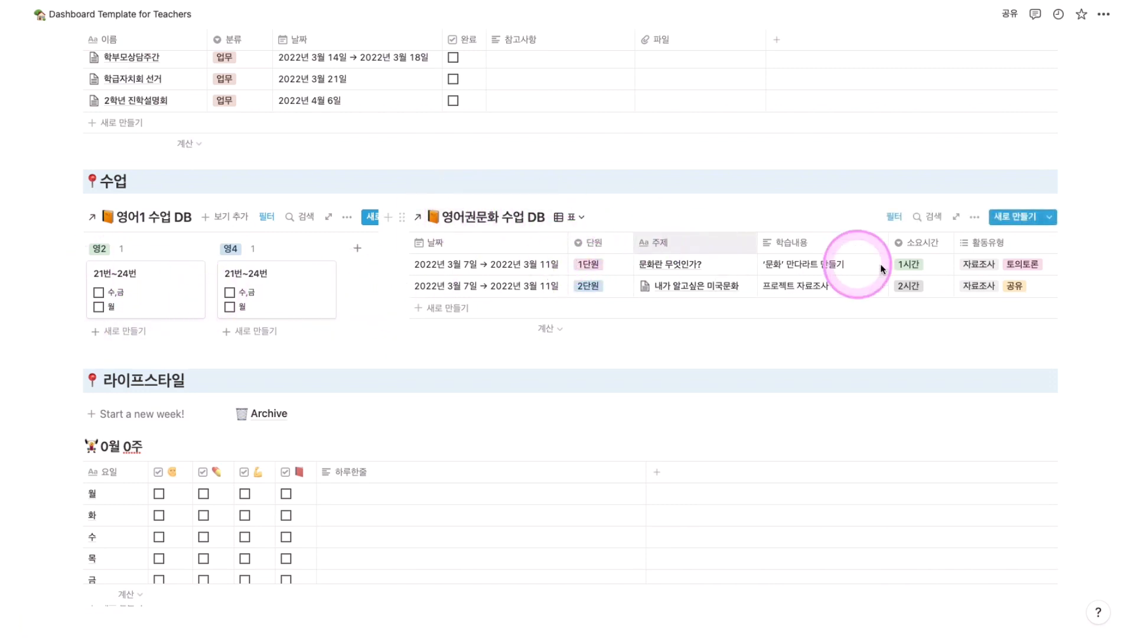
Examine the columns of the 영어권문화 수업 DB table and its filter rules on 1분반, 2분반 and 3분반.
scroll(886, 267, right, 3)
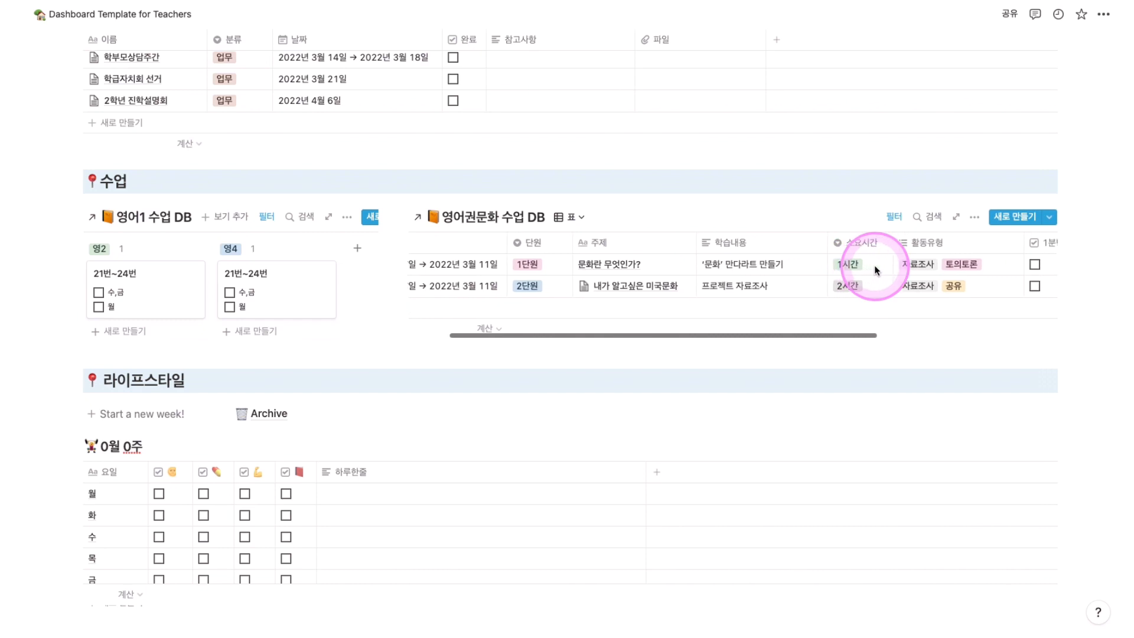
scroll(876, 270, right, 3)
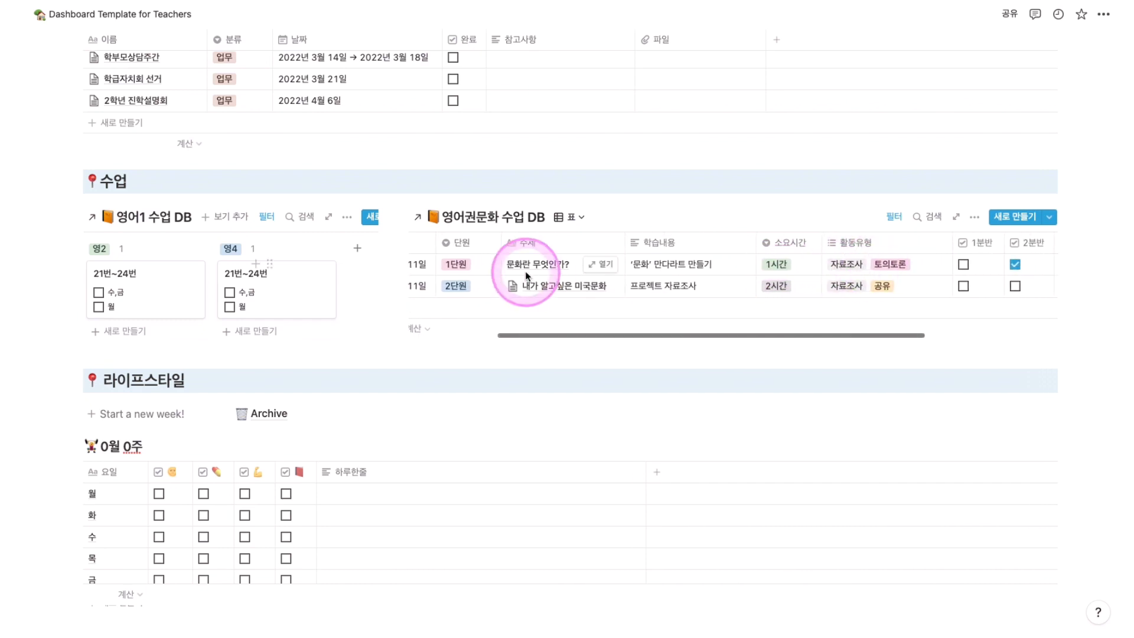
scroll(740, 270, right, 6)
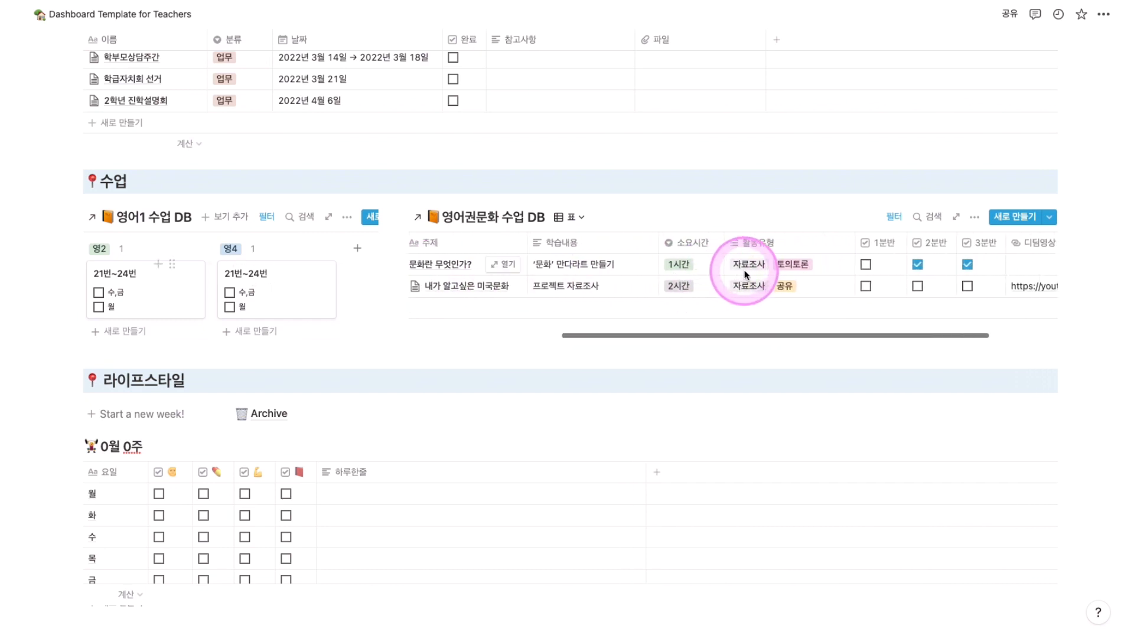
scroll(751, 271, left, 2)
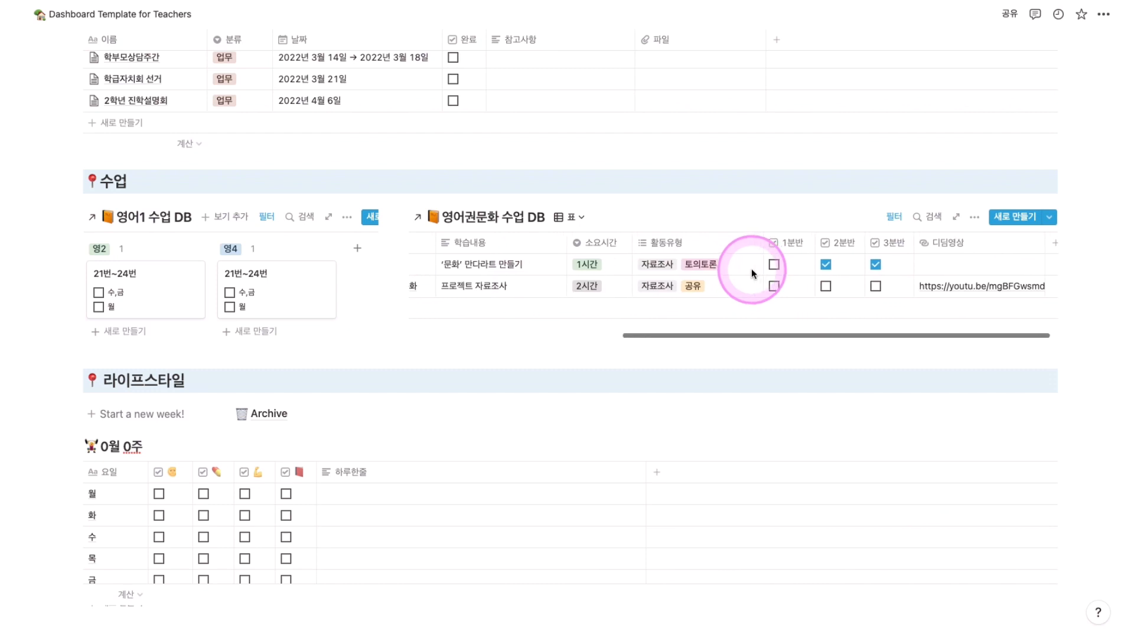
scroll(752, 269, right, 2)
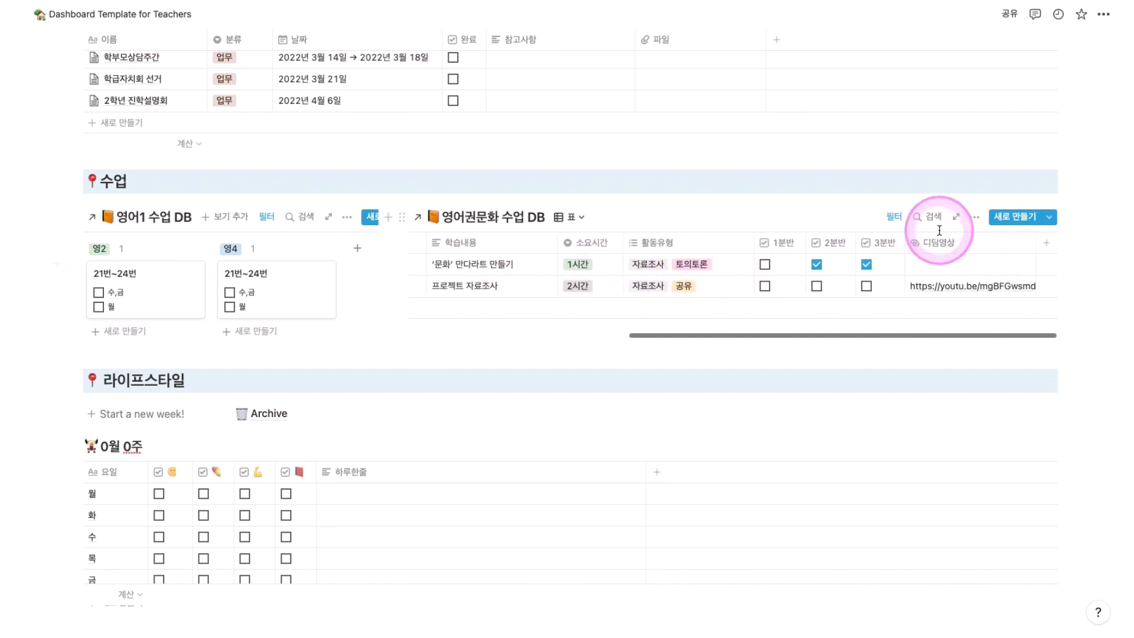
click(894, 218)
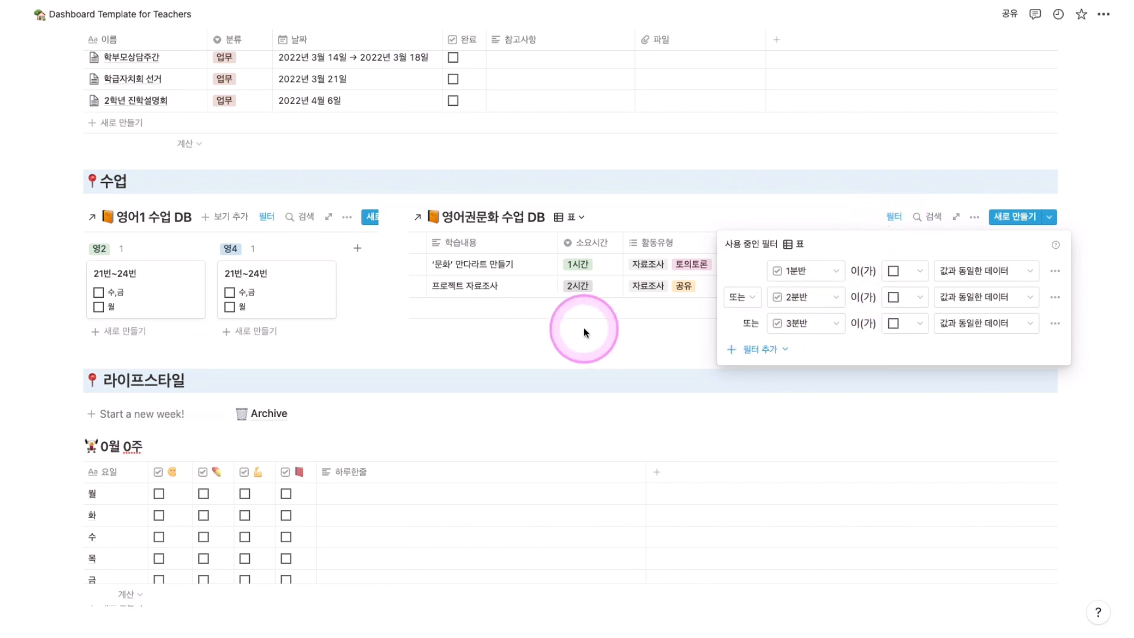
click(688, 341)
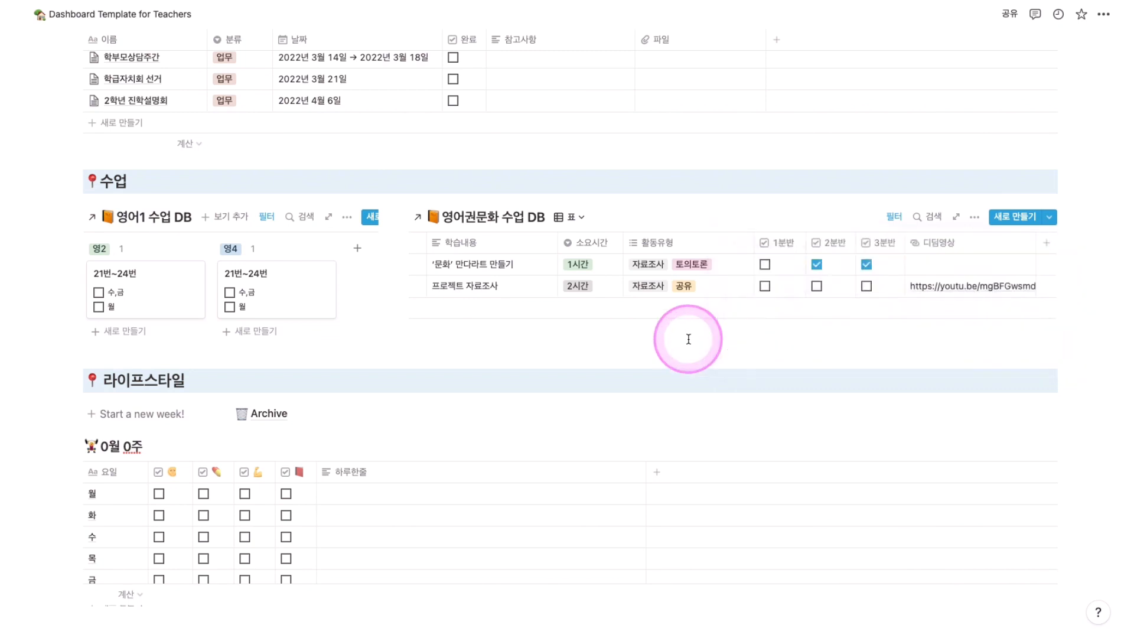
Mark 1분반 as done for the '문화' 만다라트 만들기 lesson and check the remaining table entries.
click(764, 264)
click(765, 264)
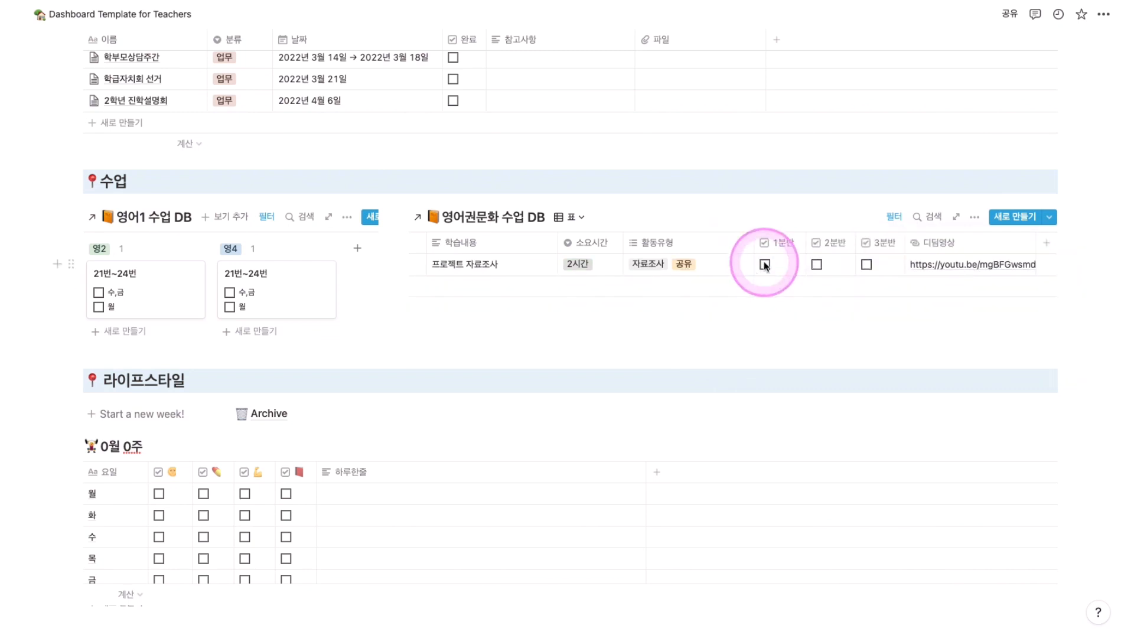
scroll(765, 265, left, 6)
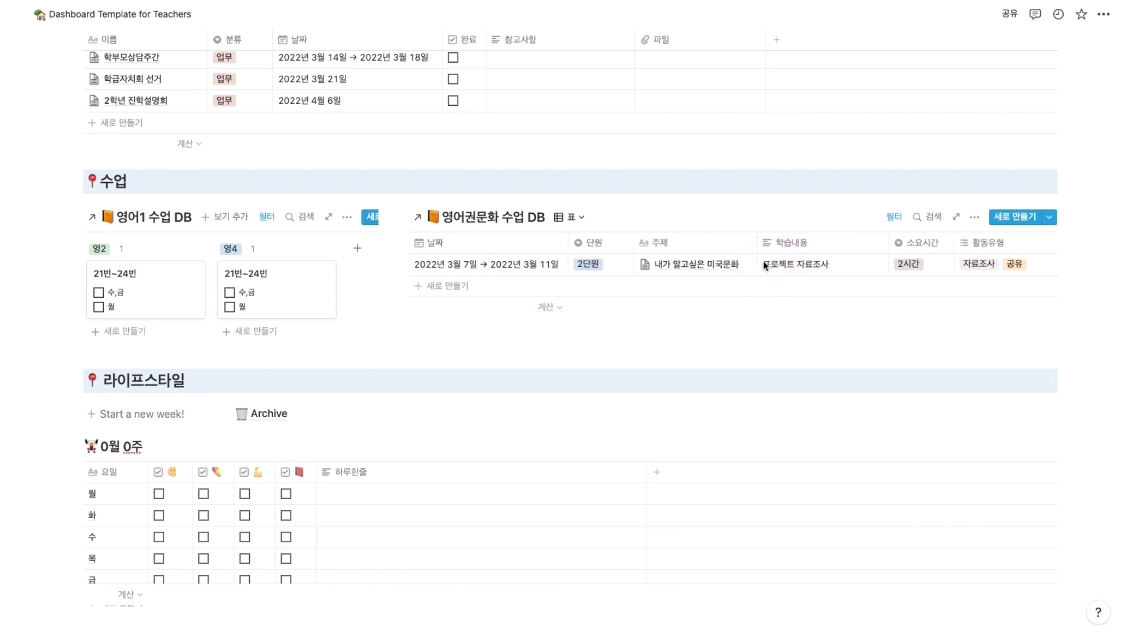
Open the 내가 알고싶은 미국문화 lesson page and check its 단원 options and other properties.
click(737, 266)
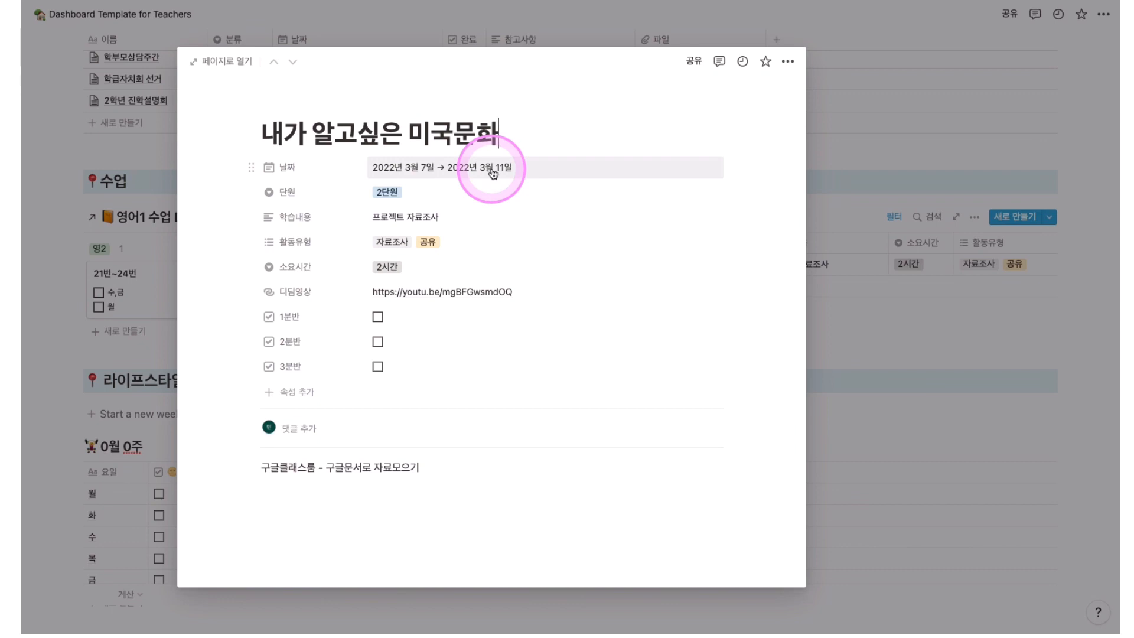
click(400, 195)
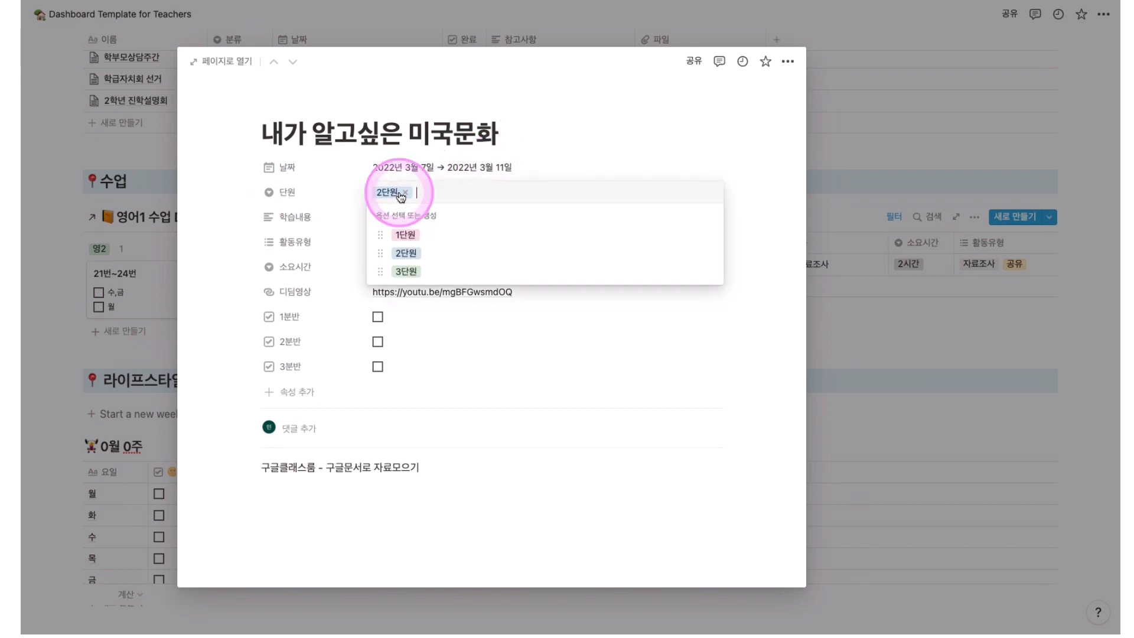
click(236, 220)
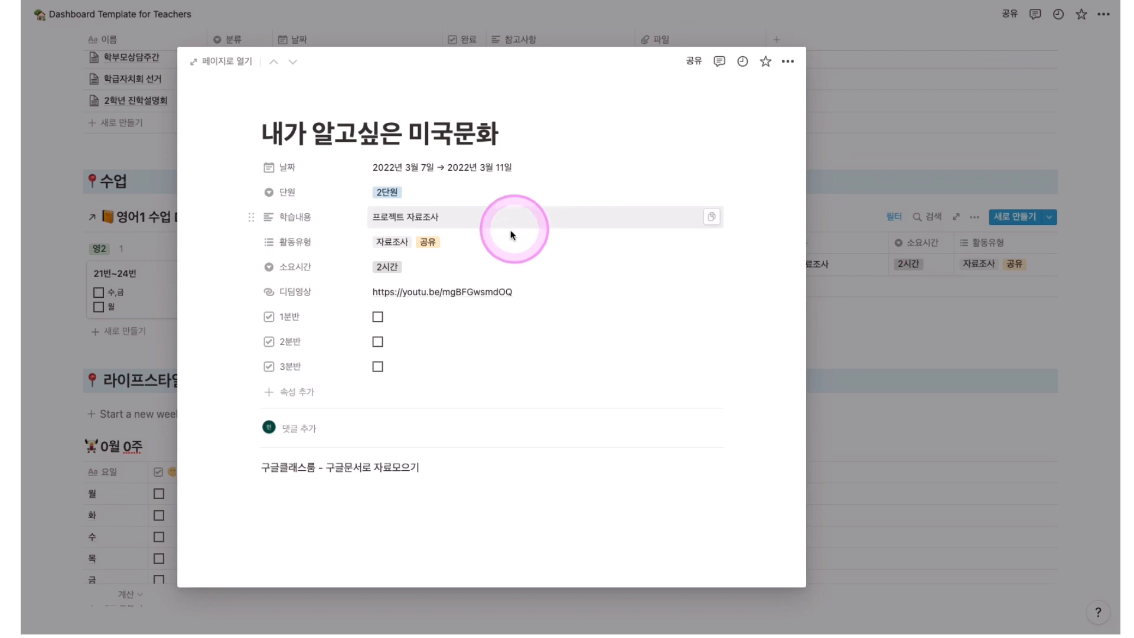
Add 토의토론 to the lesson's 활동유형, set its 소요시간 to 3시간, and close the page.
click(469, 242)
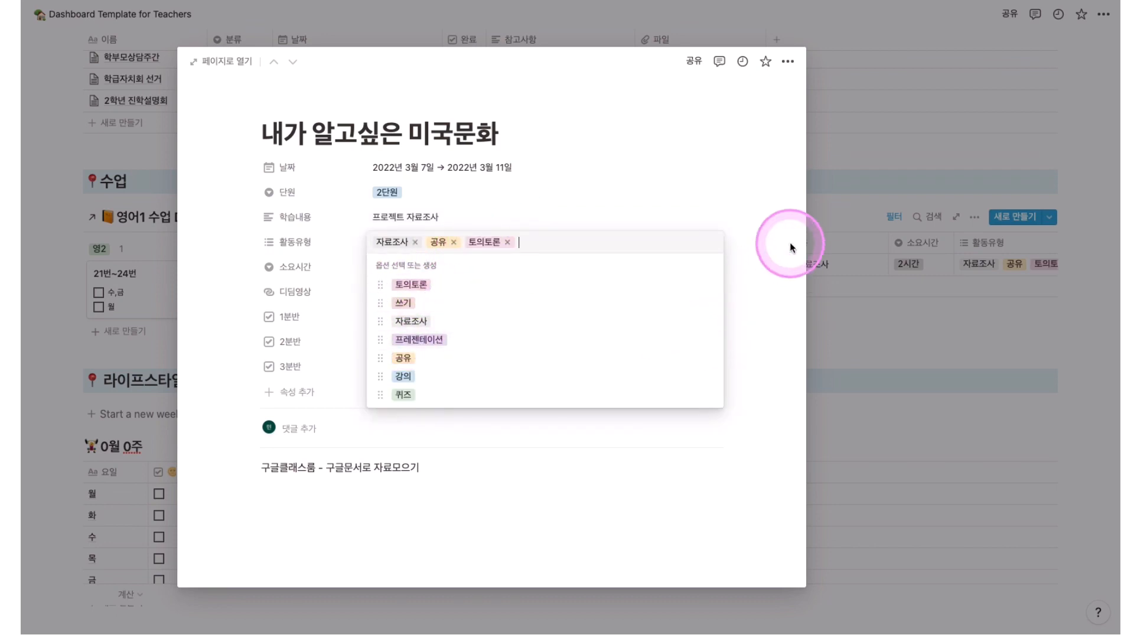
click(772, 271)
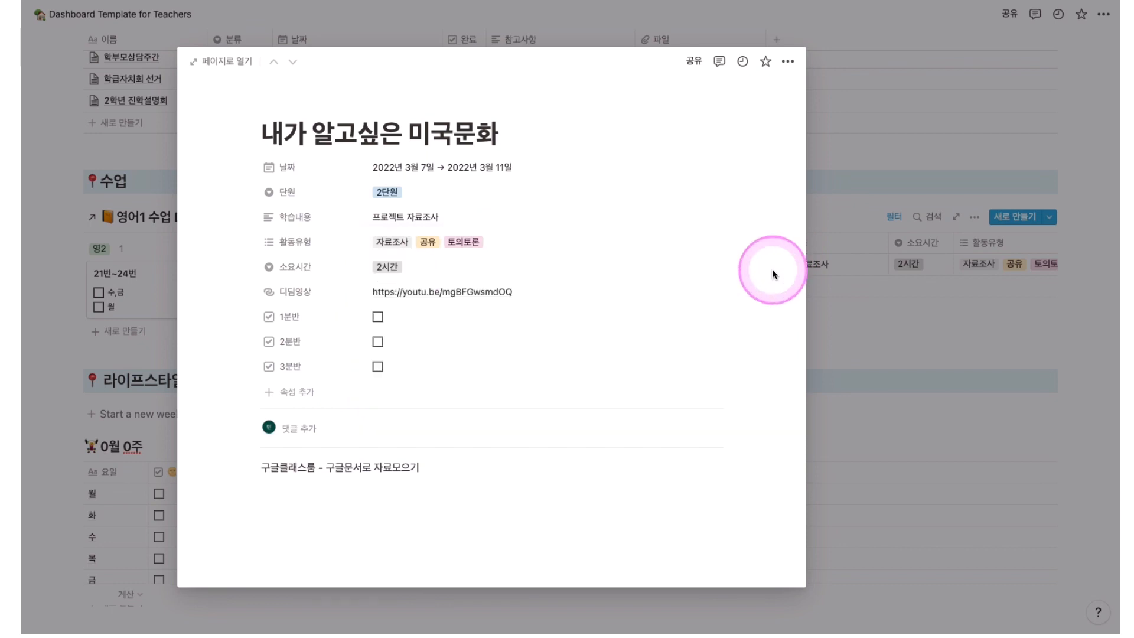
click(399, 270)
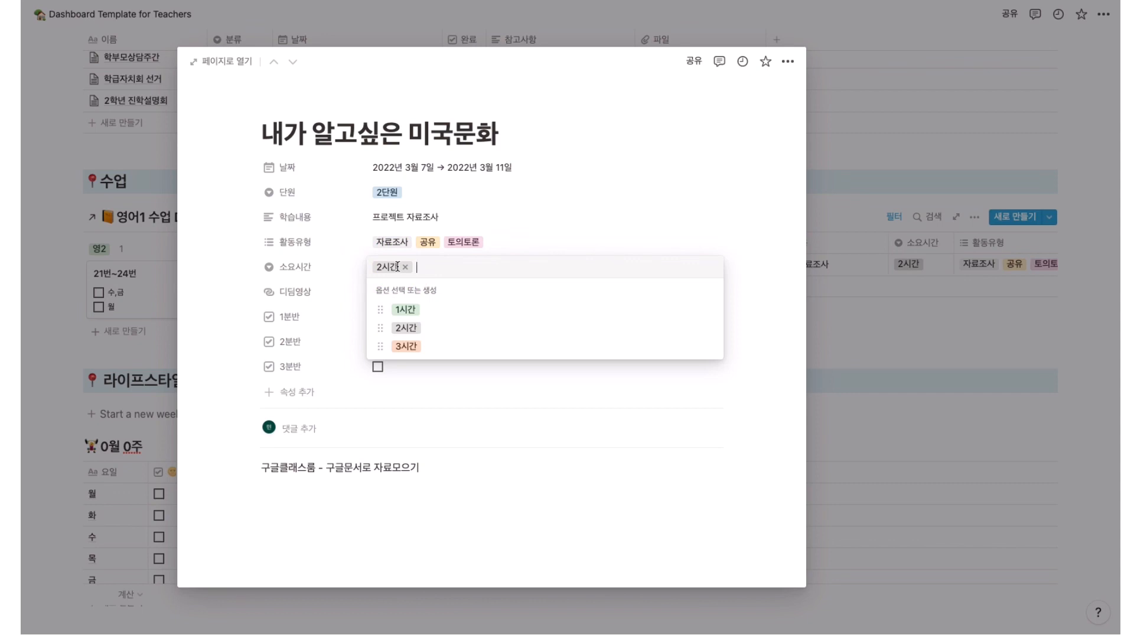
click(411, 347)
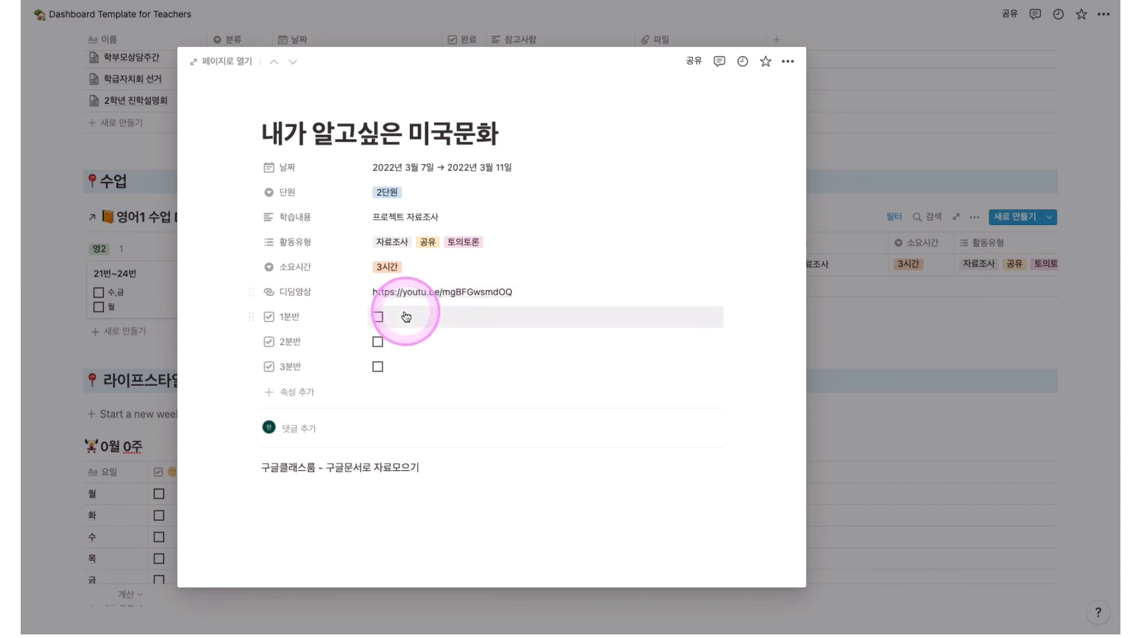
scroll(443, 384, down, 1)
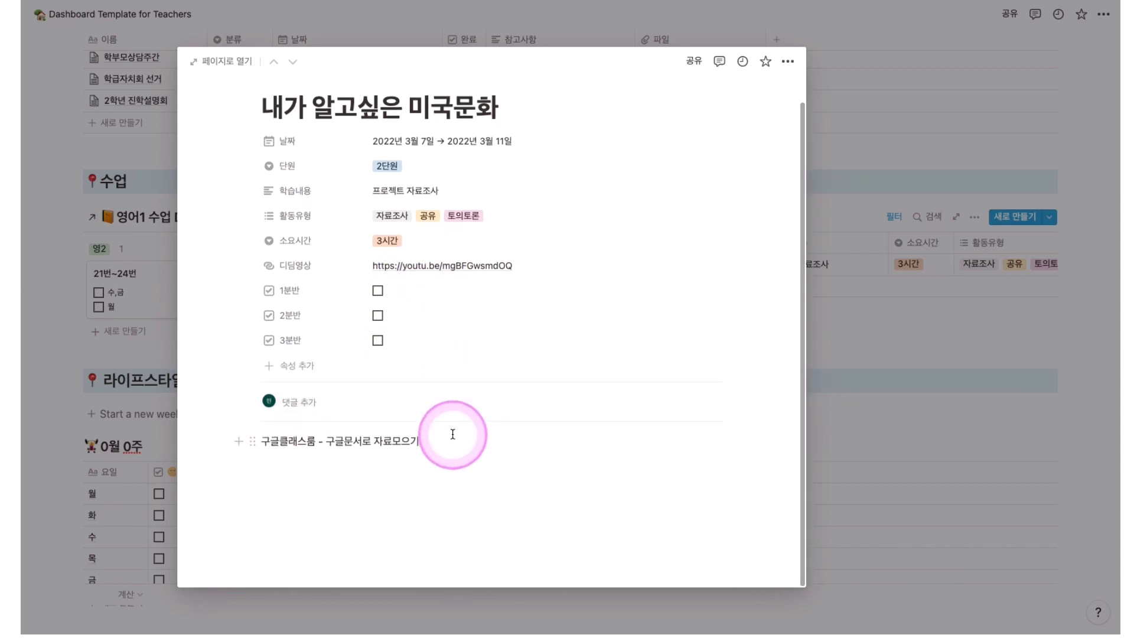
click(933, 414)
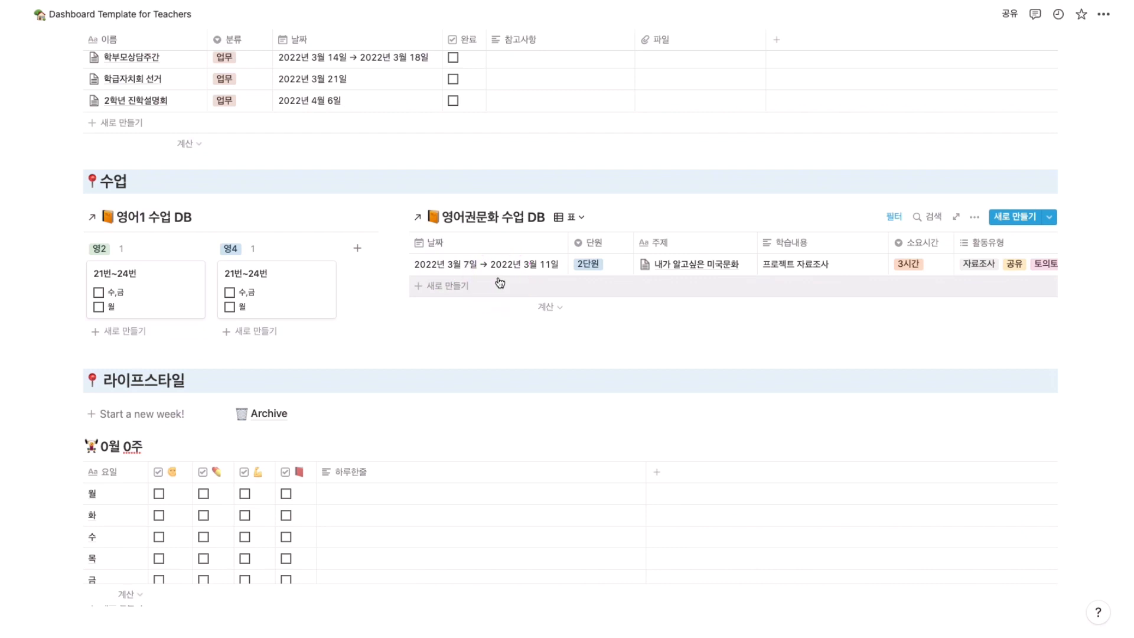
In the 0월 0주 tracker, tick habits 1, 3 and 4 for 월, 1, 2 and 4 for 화, and 3 and 4 for 수.
scroll(543, 306, down, 5)
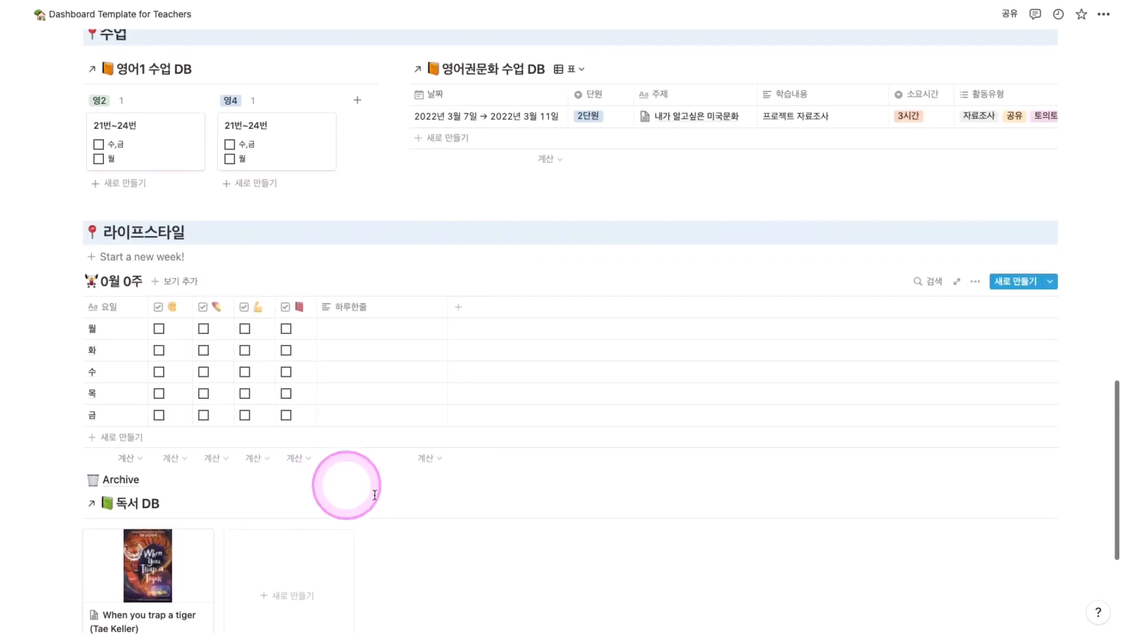
scroll(396, 500, down, 1)
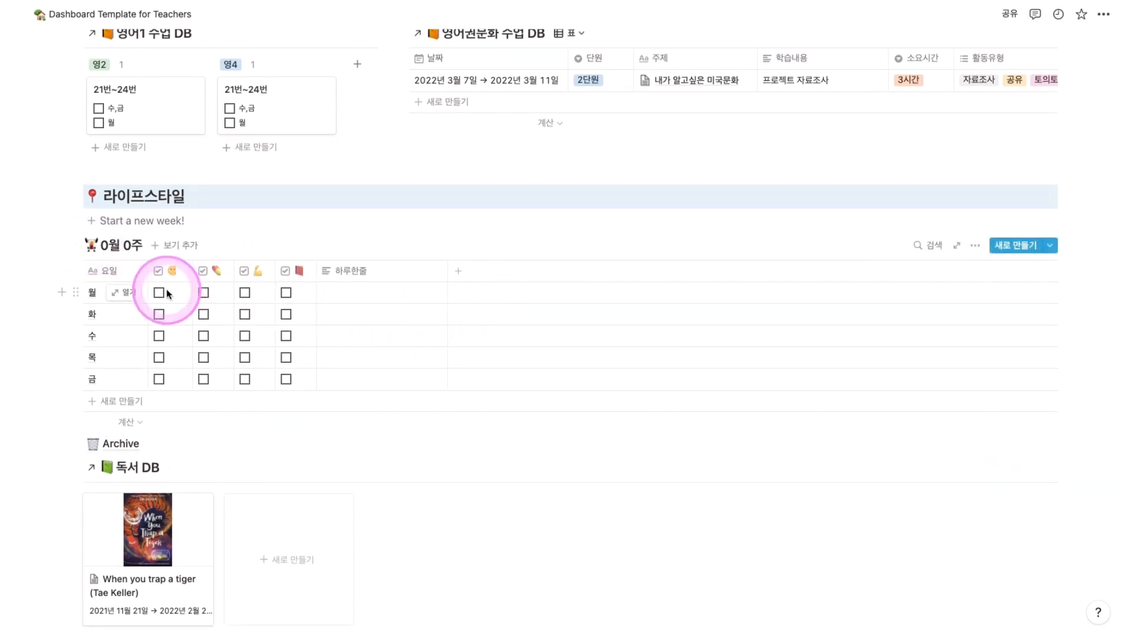
click(160, 292)
click(159, 314)
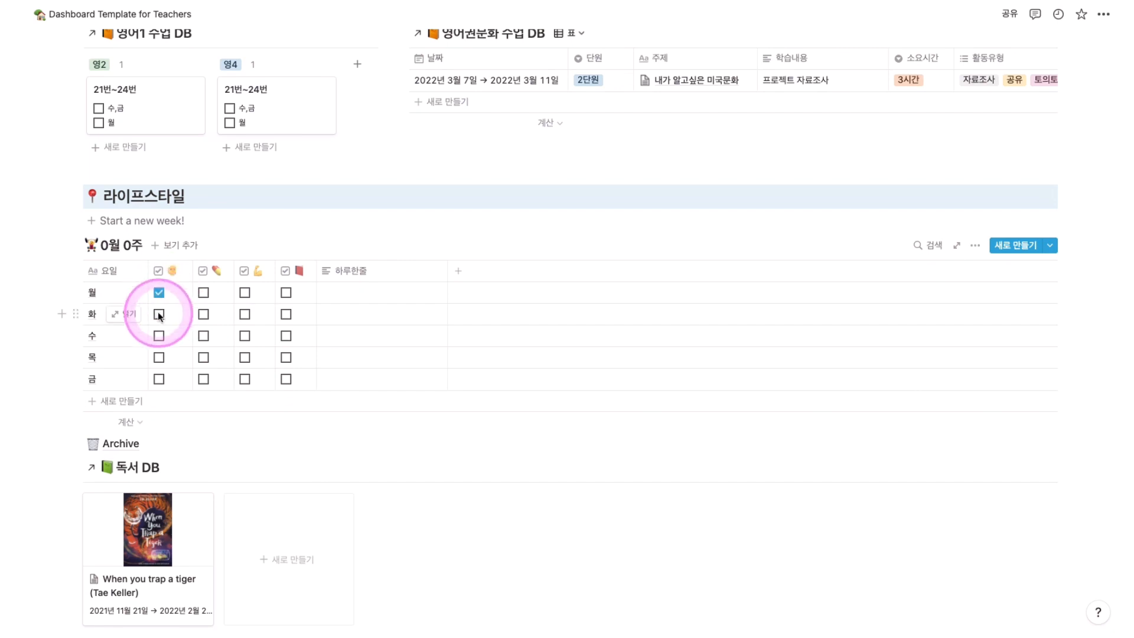
click(204, 316)
click(245, 335)
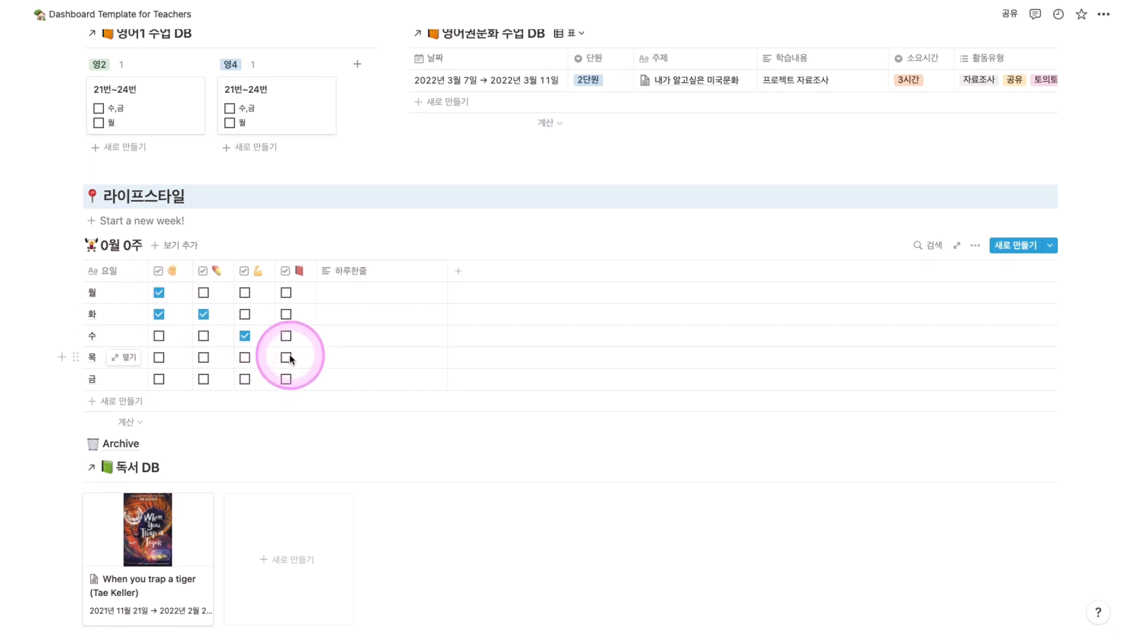
click(286, 336)
click(286, 314)
click(286, 292)
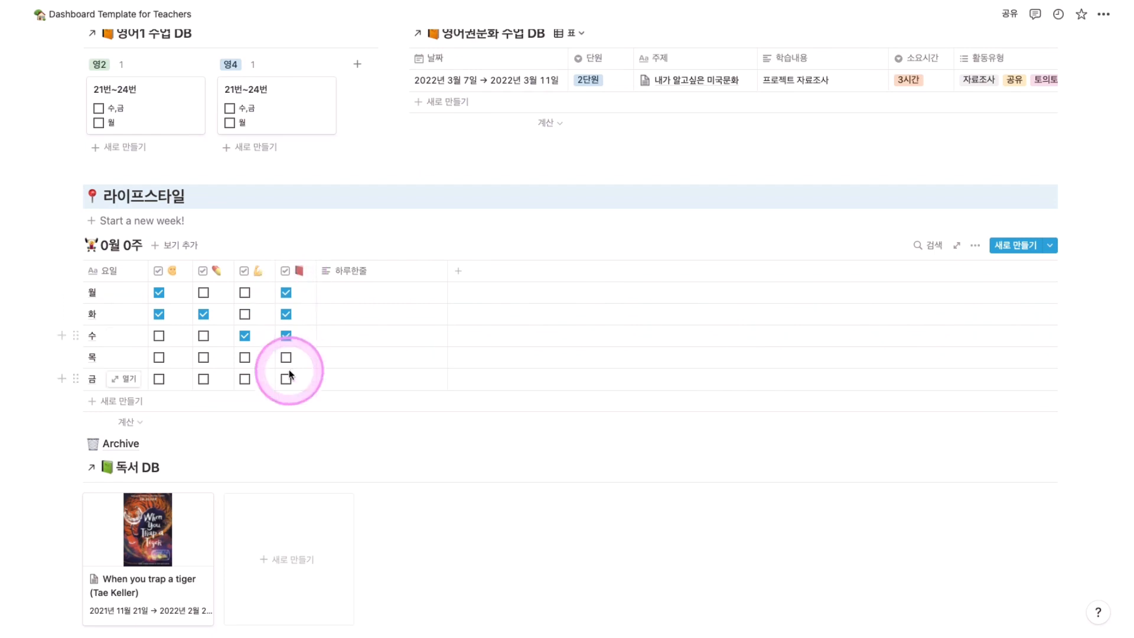
click(245, 292)
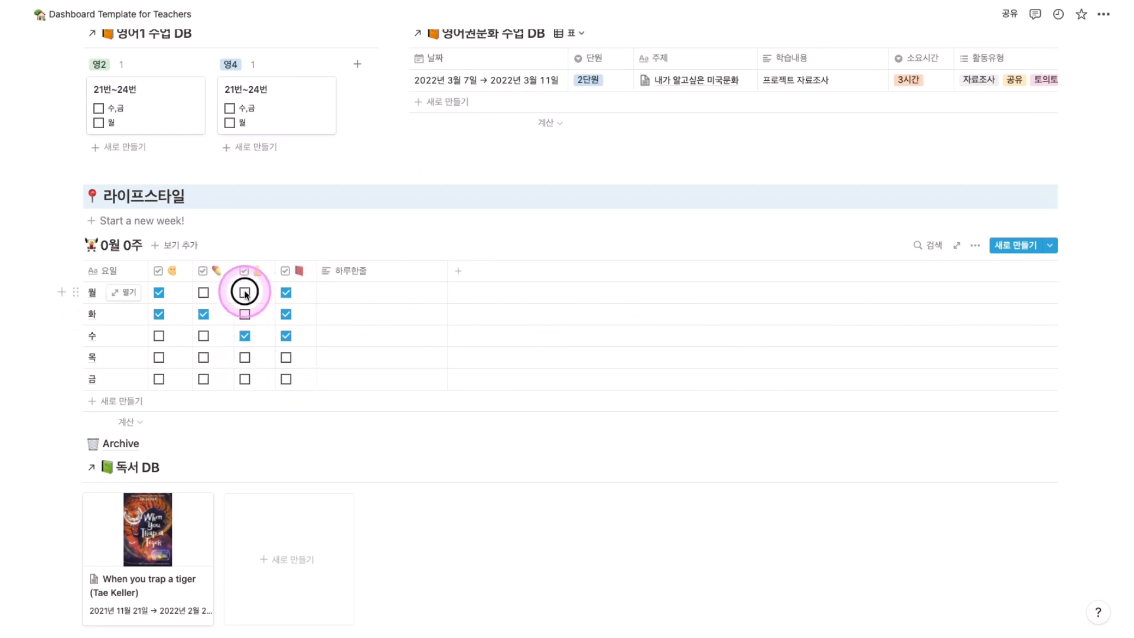
Tick habit 2 for 목 and all four habits for 금, and rename the weekly tracker 3월 1주.
click(204, 357)
click(158, 378)
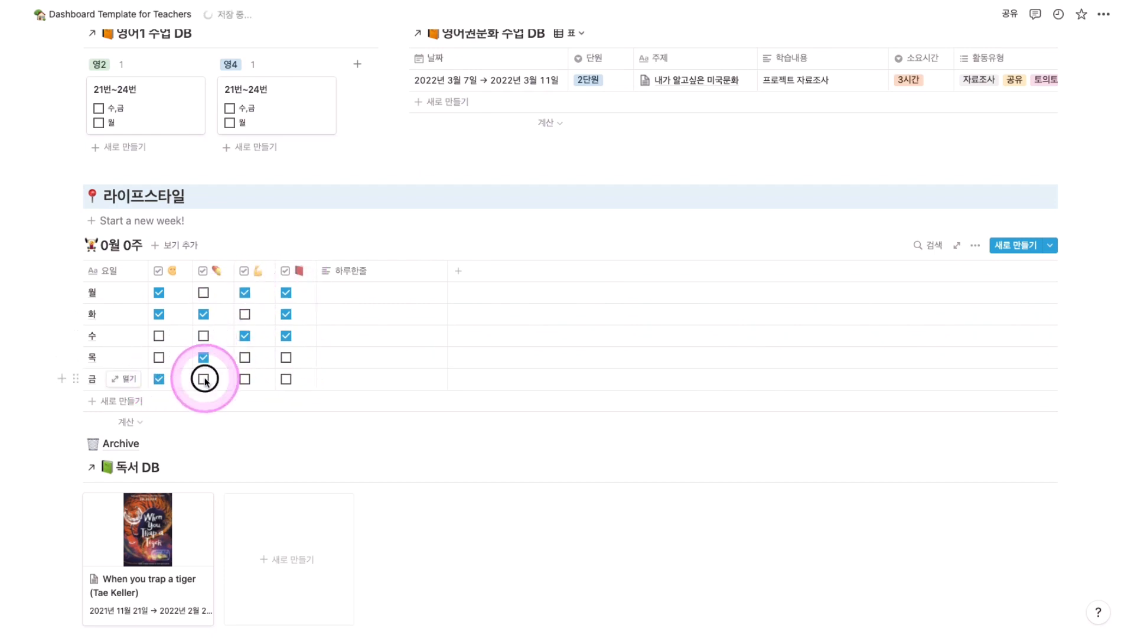
click(203, 379)
click(244, 379)
click(284, 374)
click(110, 244)
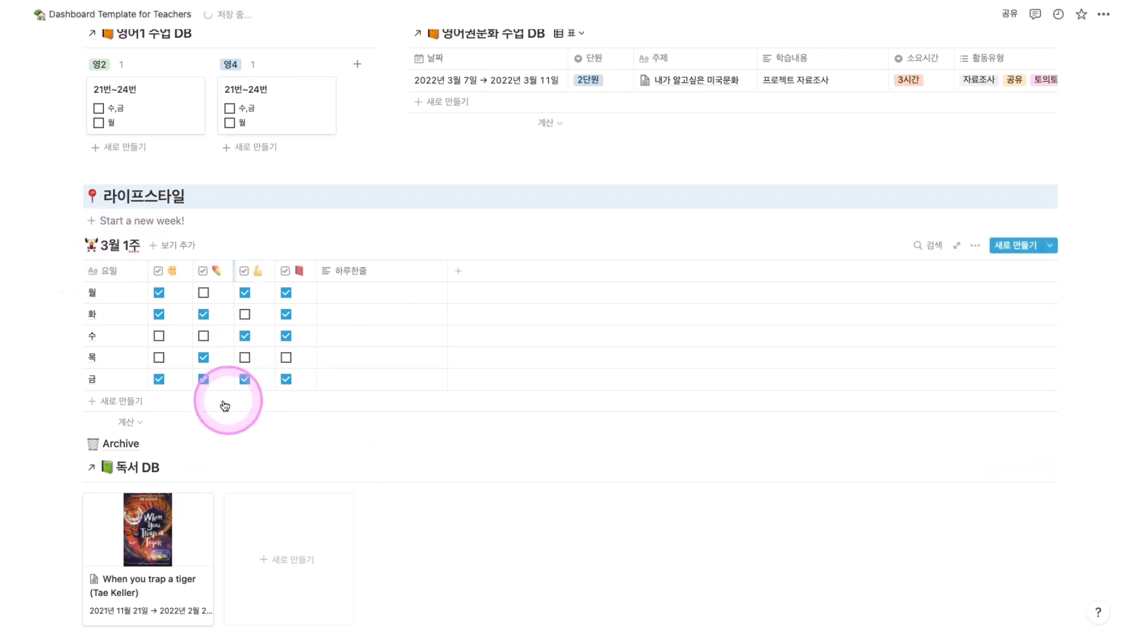
Switch habit 1 for 월 and 화 off and back on, and clear habit 2 for 화.
click(159, 294)
click(159, 314)
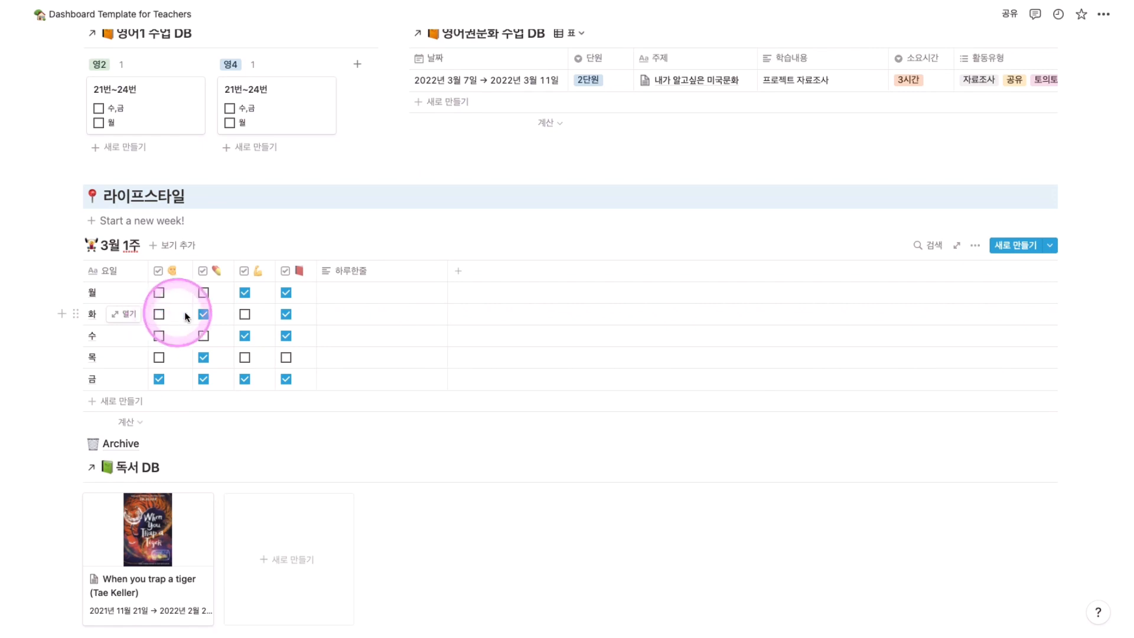
click(204, 314)
click(159, 314)
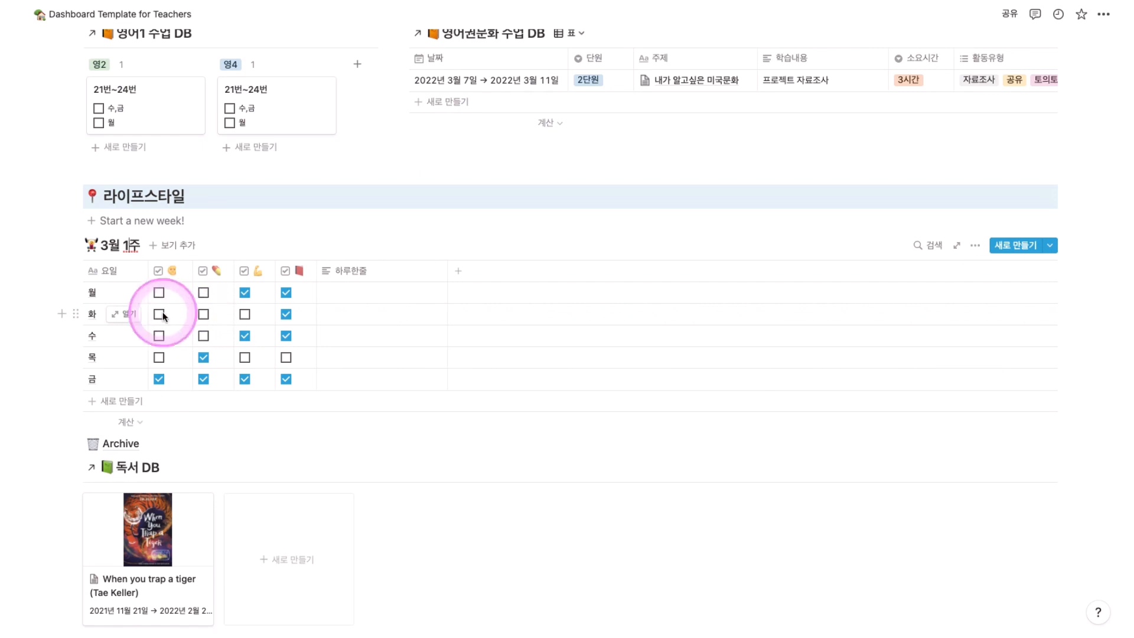
click(159, 293)
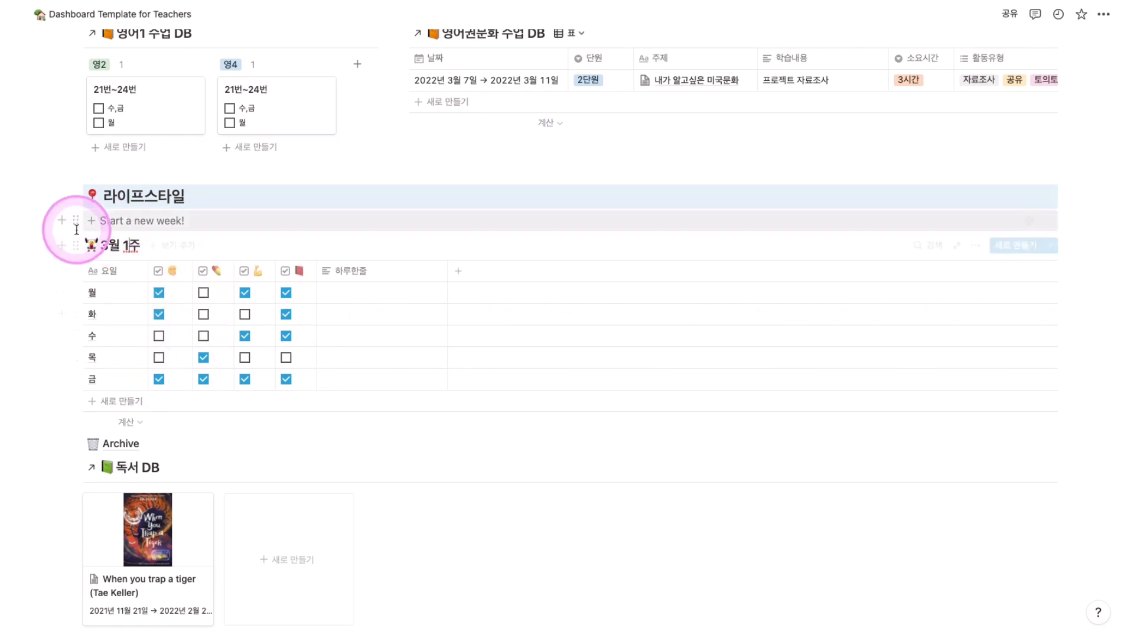
Move the 3월 1주 tracker into the Archive page and start a new week with a blank tracker.
drag(72, 244, 116, 440)
click(118, 221)
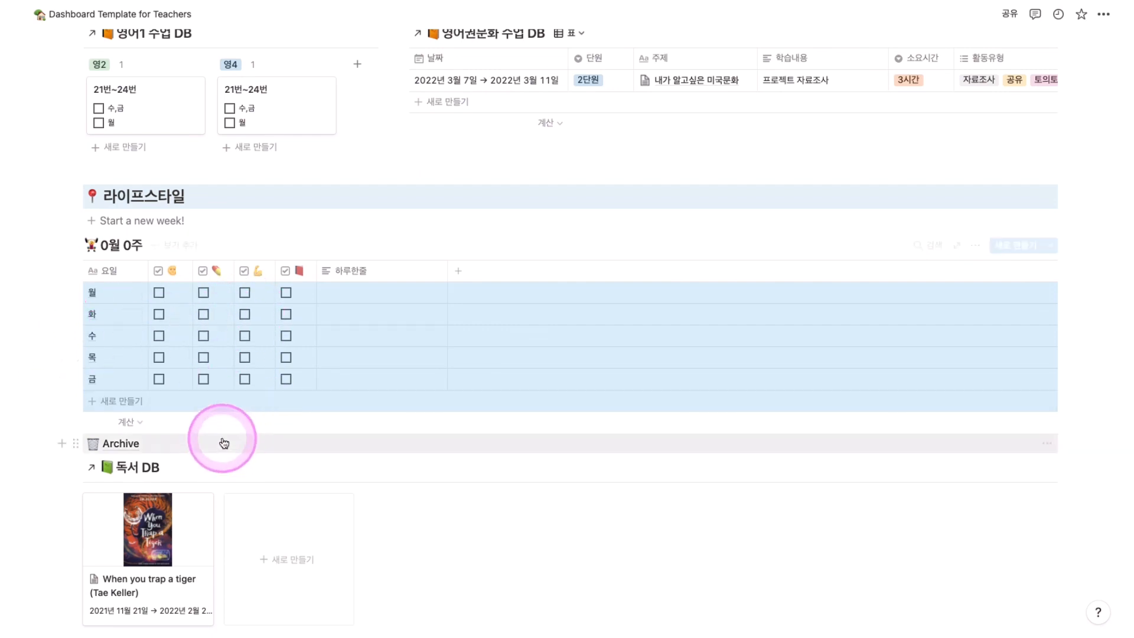
Open the Archive page to check the archived 3월 1주 tracker and return to the dashboard.
click(129, 449)
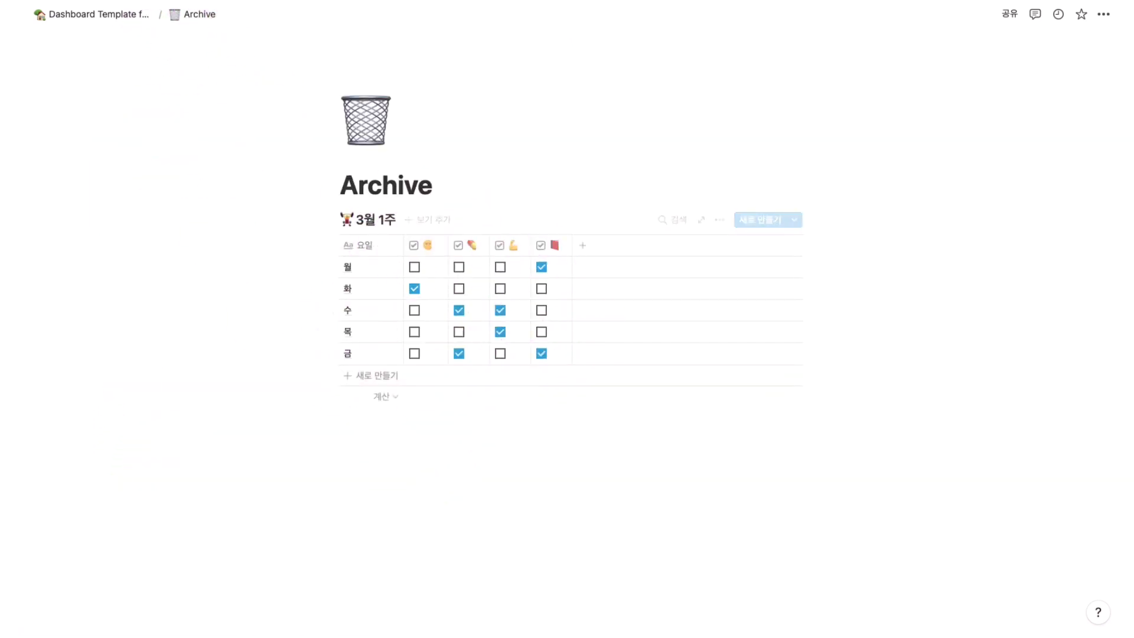
click(90, 13)
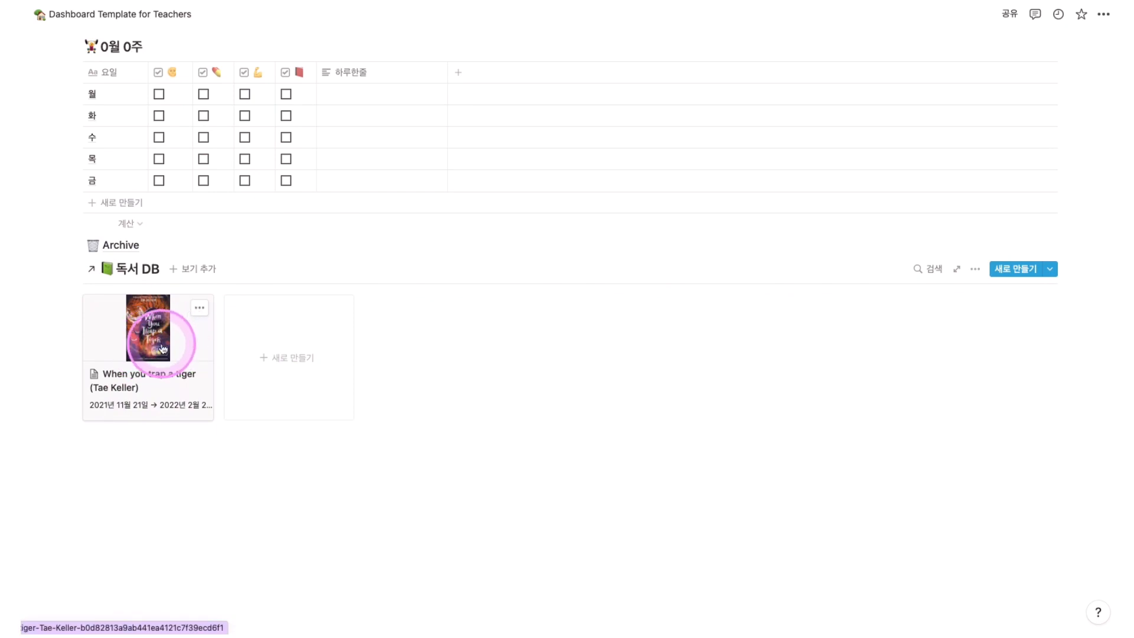
Open the When you trap a tiger page in 독서 DB and check its 장르, 독서유형 and 별점 options.
click(163, 348)
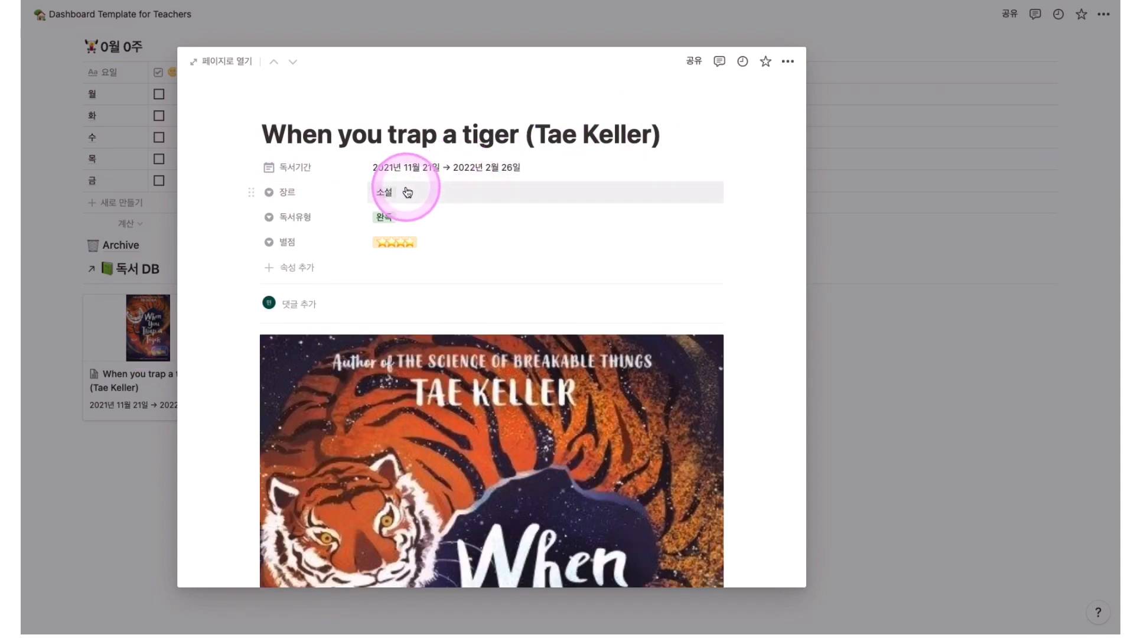
click(406, 193)
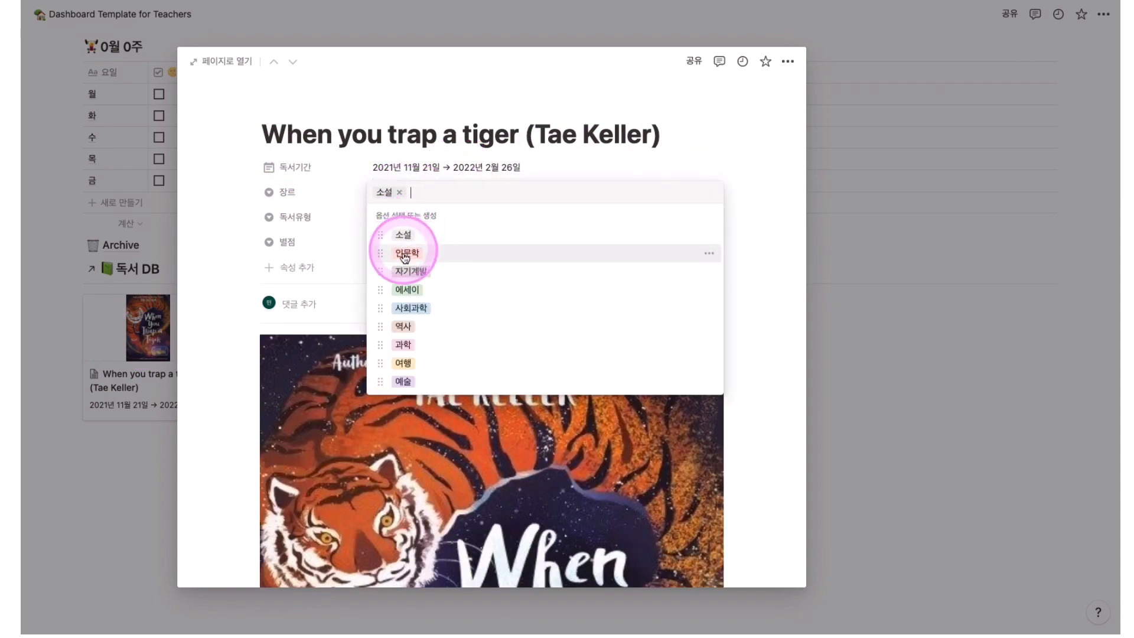
click(233, 357)
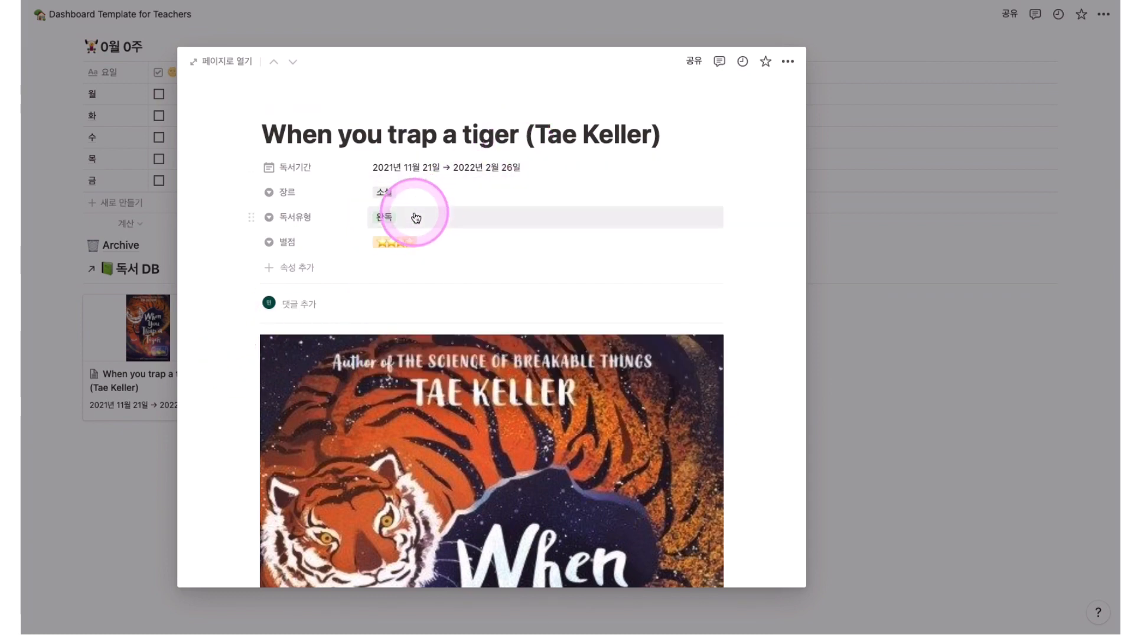
click(414, 216)
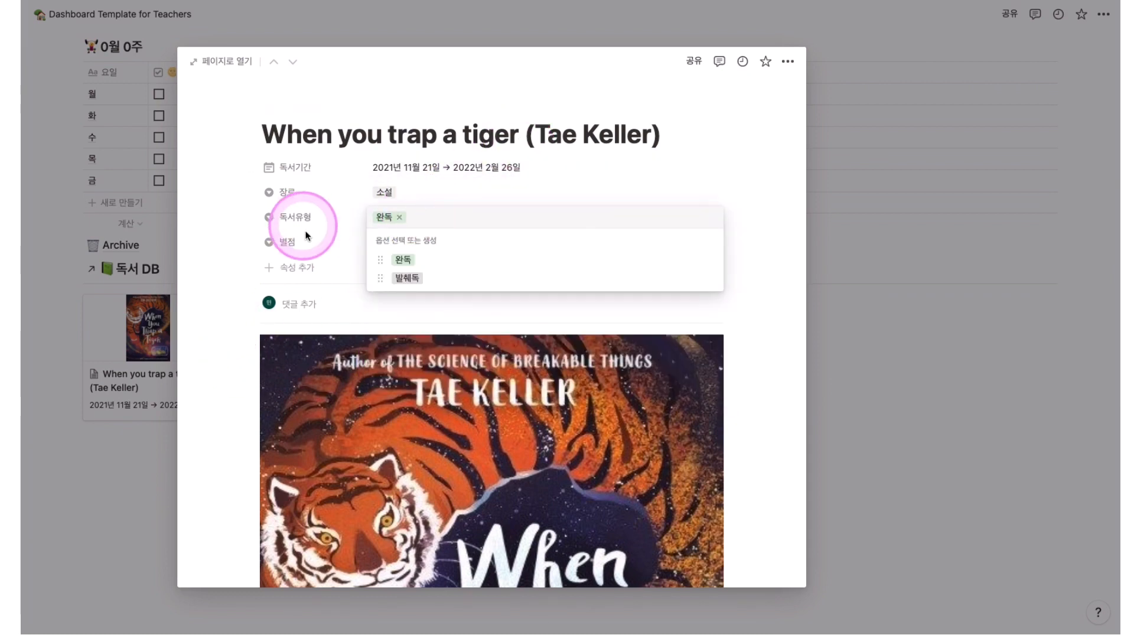
click(217, 265)
click(396, 260)
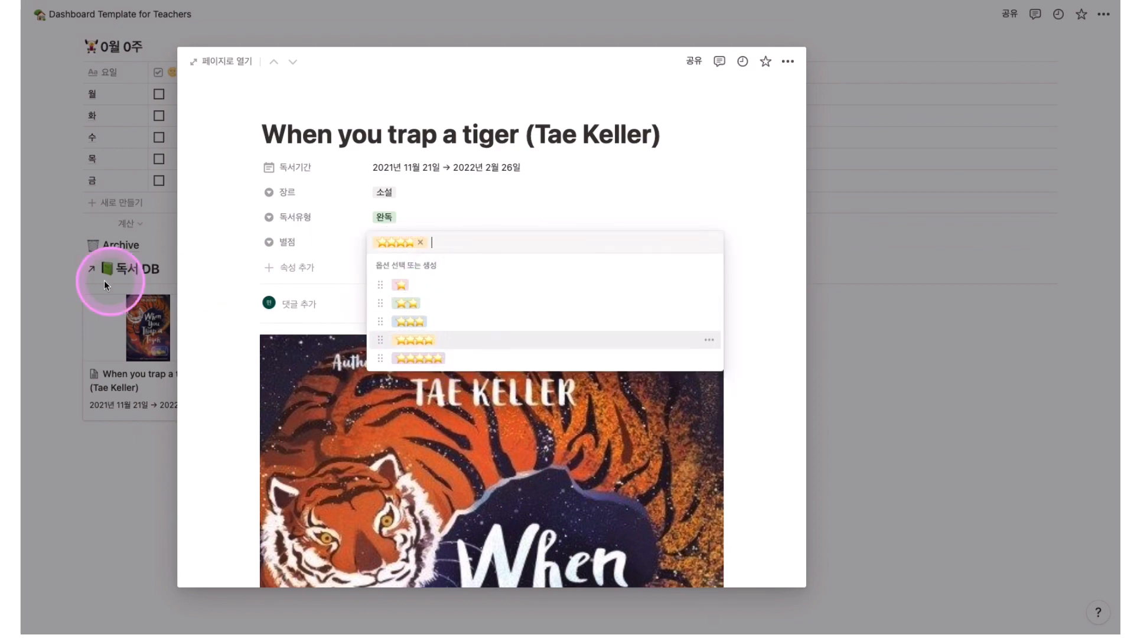
click(218, 272)
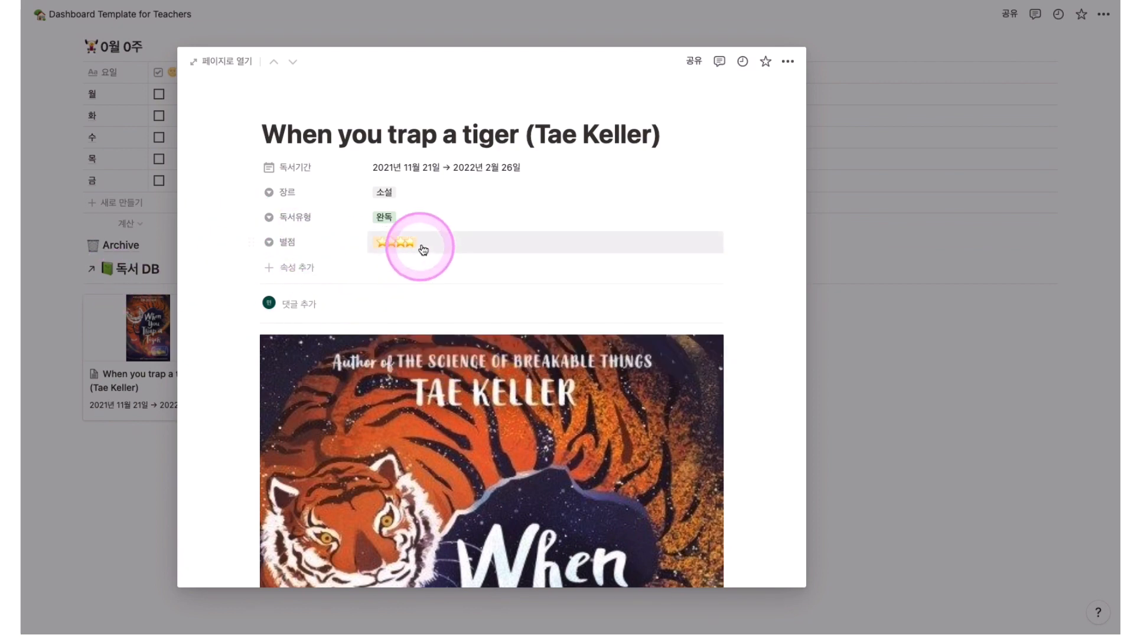
Read through the book page's cover image, Quotes and Thoughts sections and close the page.
scroll(439, 250, down, 8)
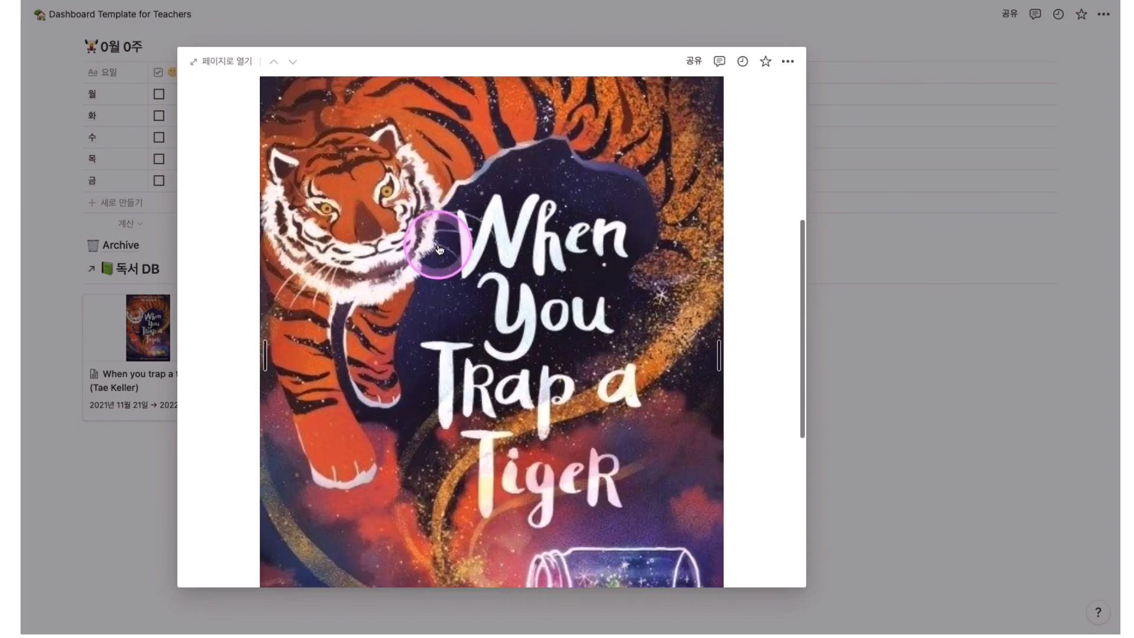
scroll(492, 261, down, 4)
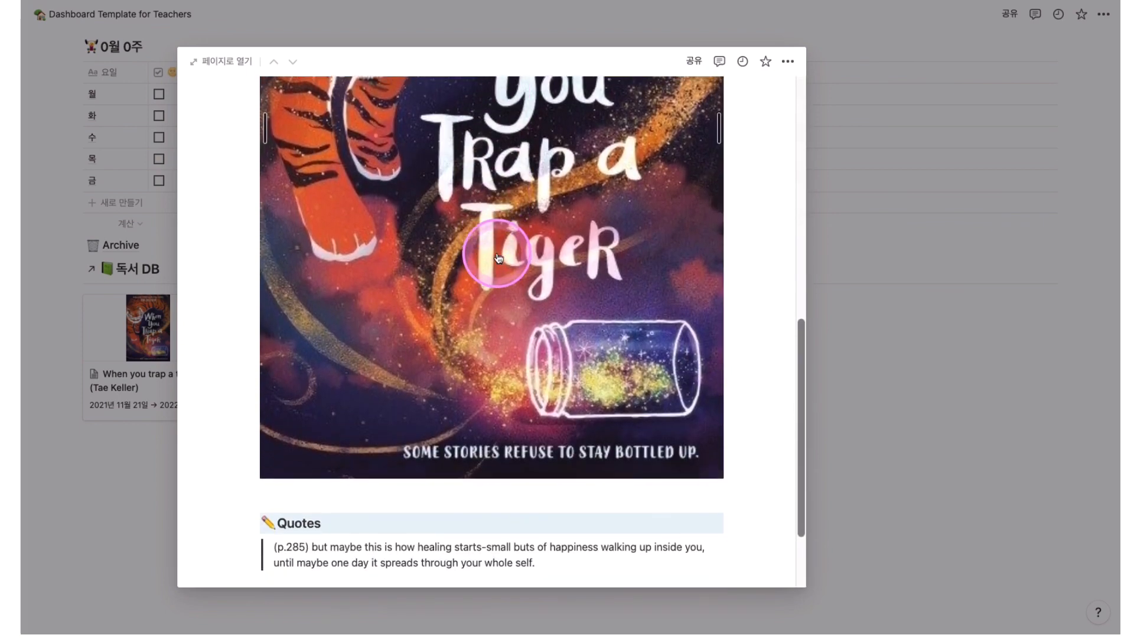
scroll(586, 256, down, 3)
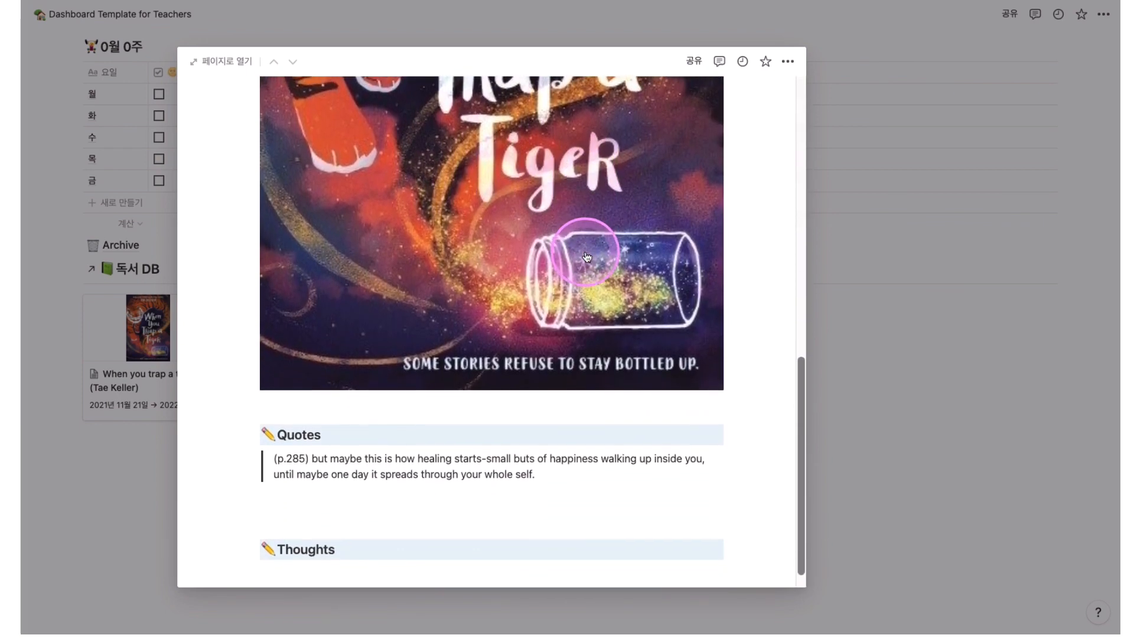
scroll(586, 257, up, 4)
scroll(584, 248, down, 4)
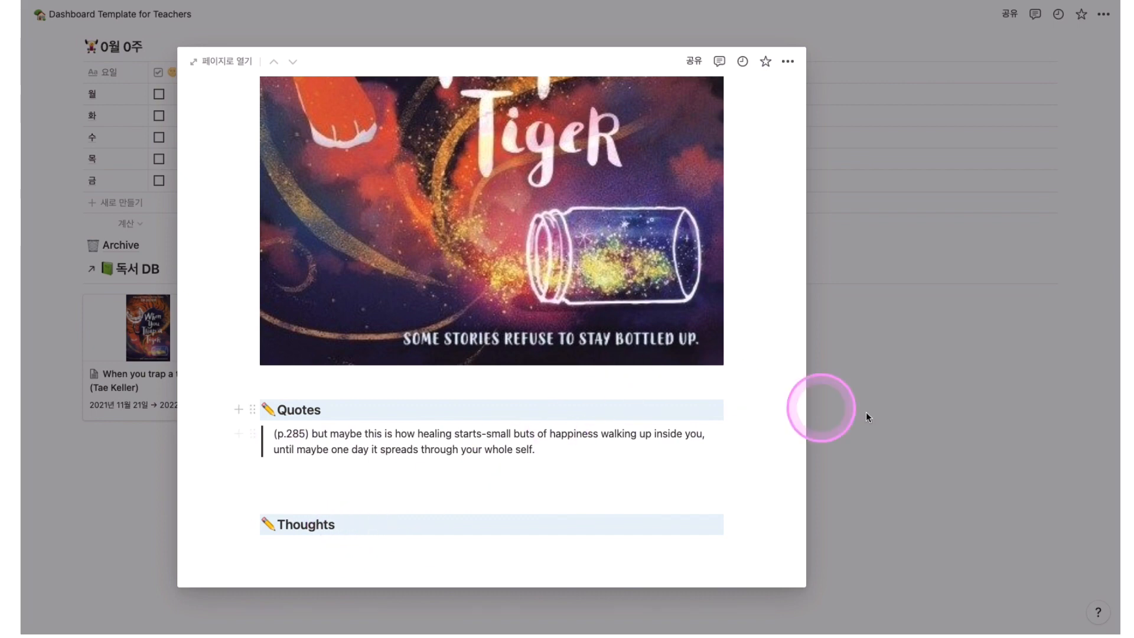
click(909, 416)
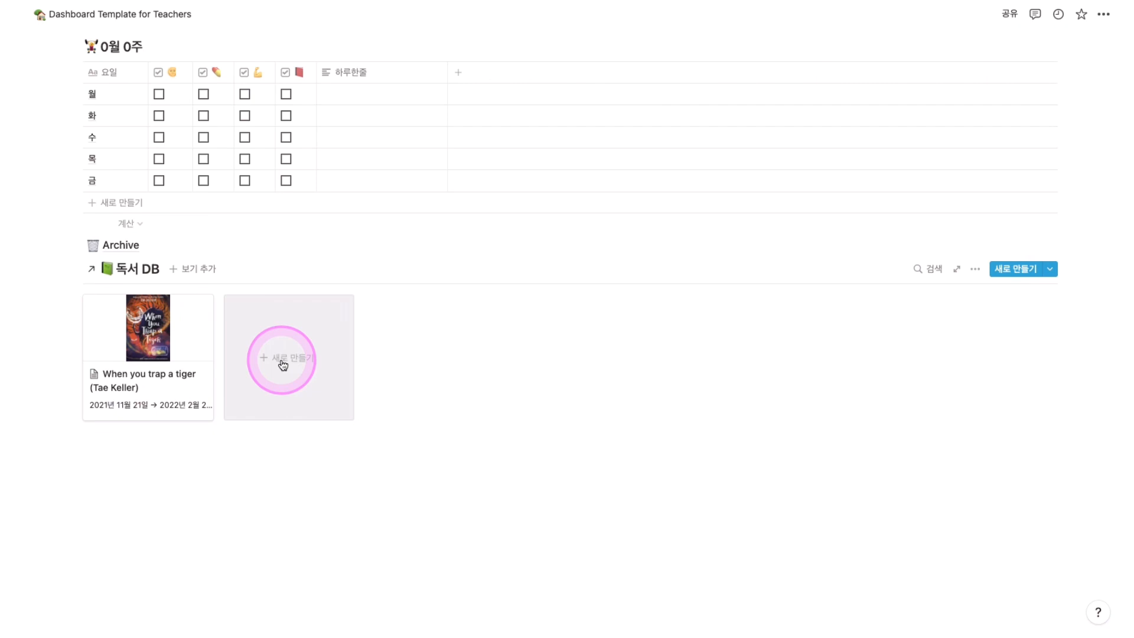
Check which templates are available for new 독서 DB entries and close the list without creating one.
click(1051, 270)
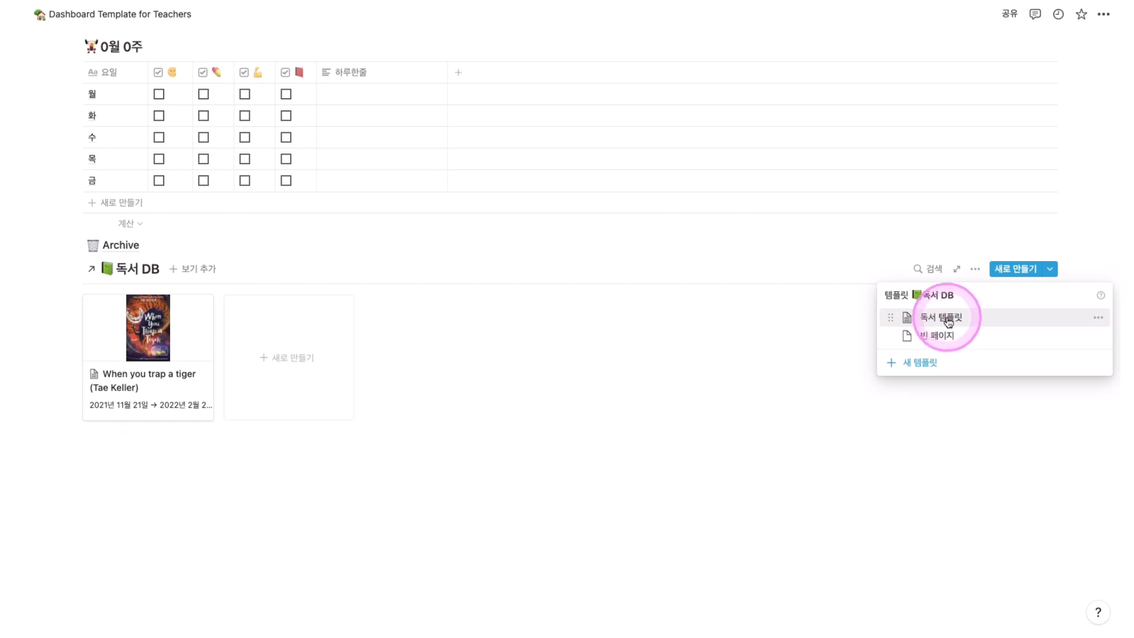
click(643, 418)
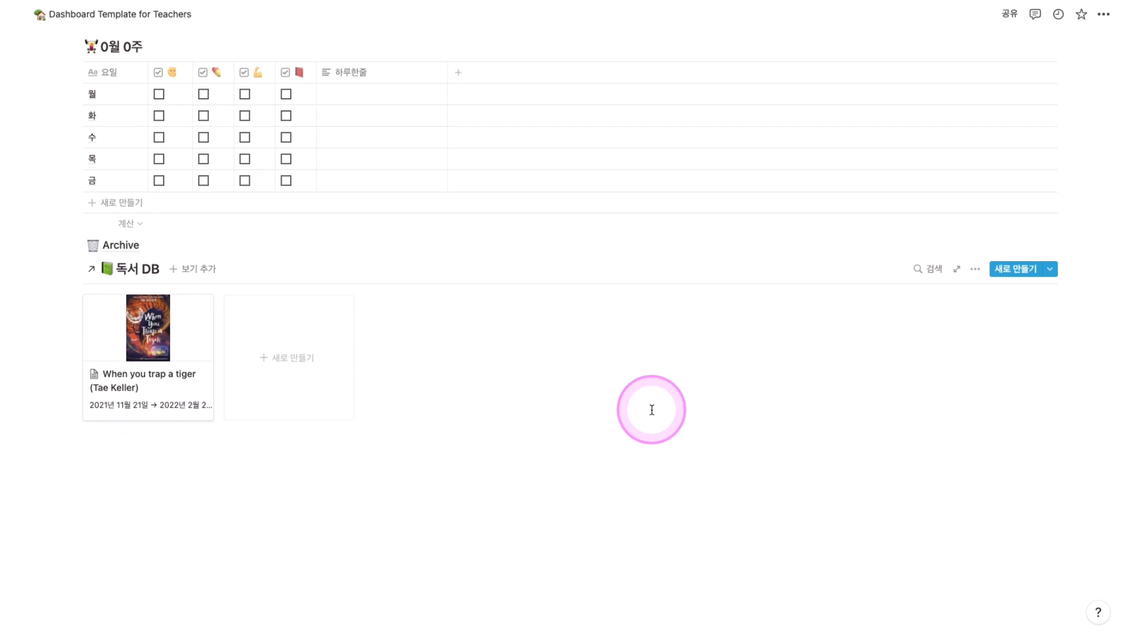
Review the whole dashboard from the 달력보기 calendar through the 할일, 수업 and 라이프스타일 sections and return to the calendar.
scroll(652, 409, up, 5)
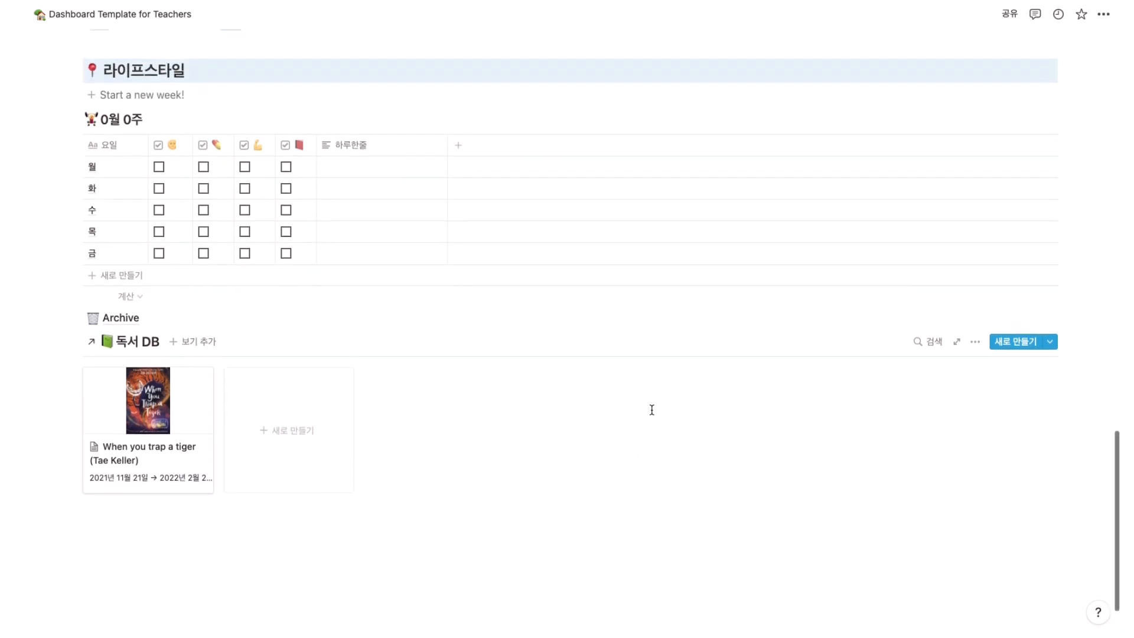
scroll(652, 409, up, 15)
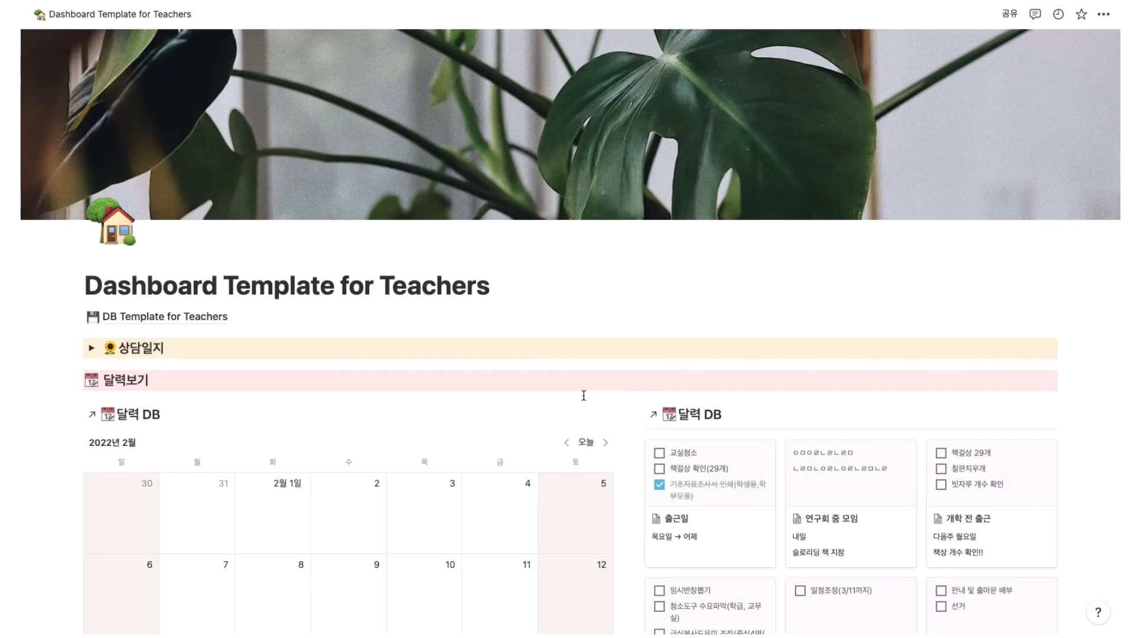
scroll(590, 398, down, 4)
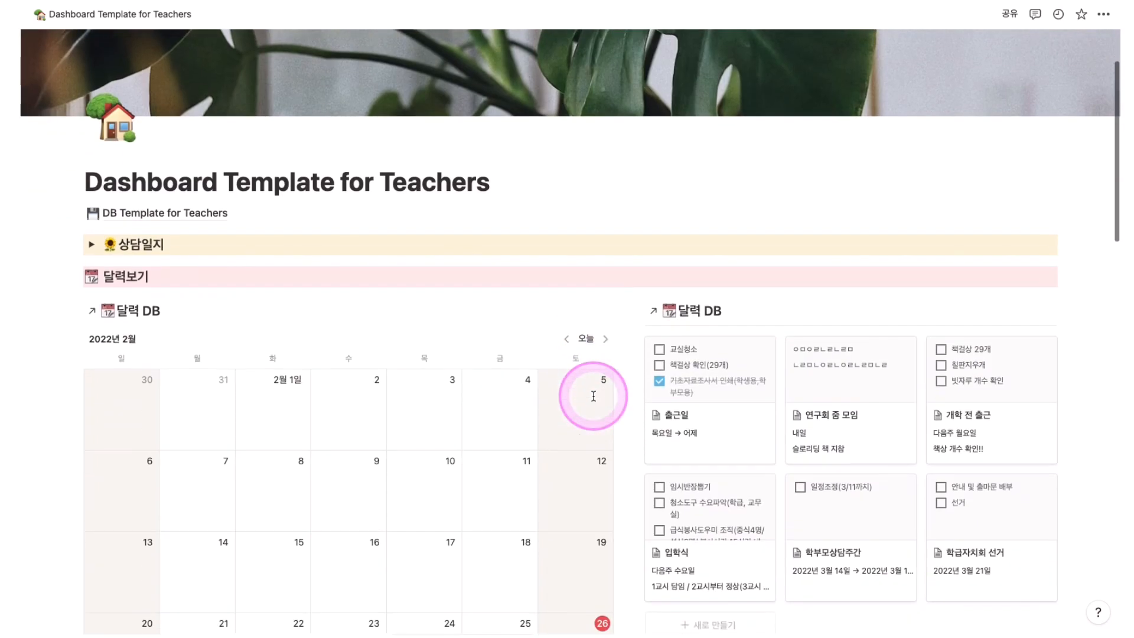
scroll(593, 400, down, 5)
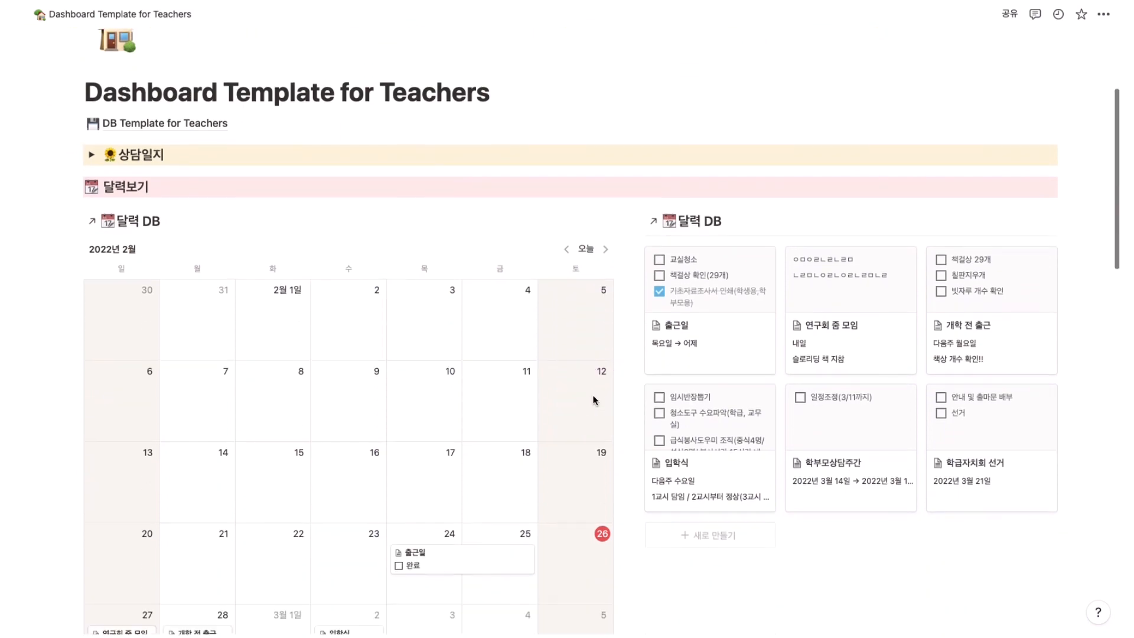
scroll(593, 400, up, 1)
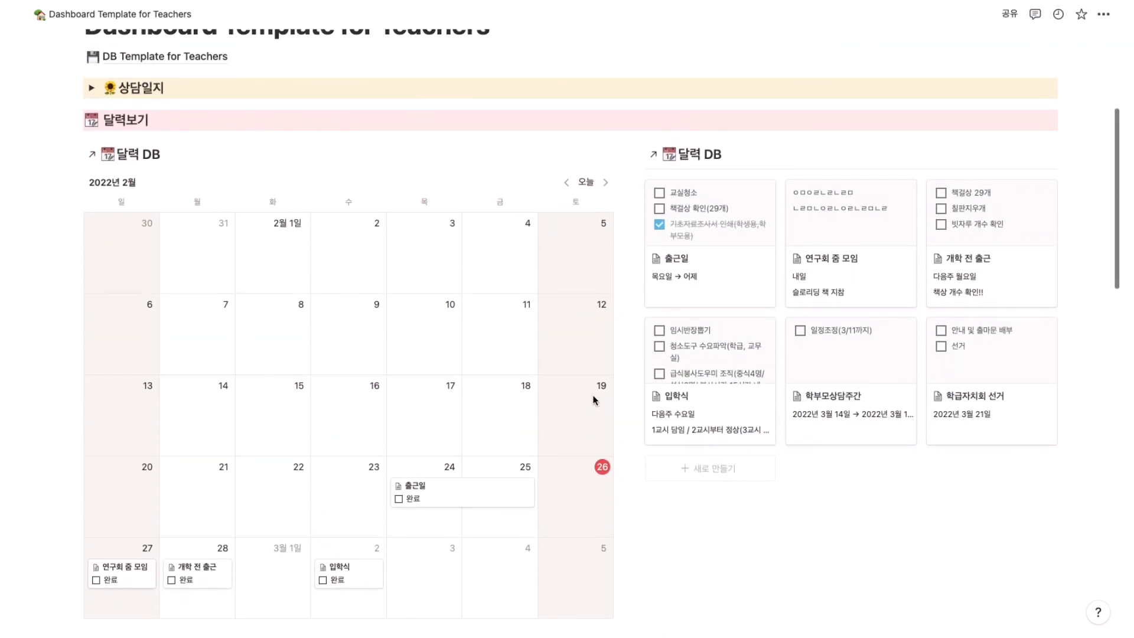
scroll(593, 400, down, 5)
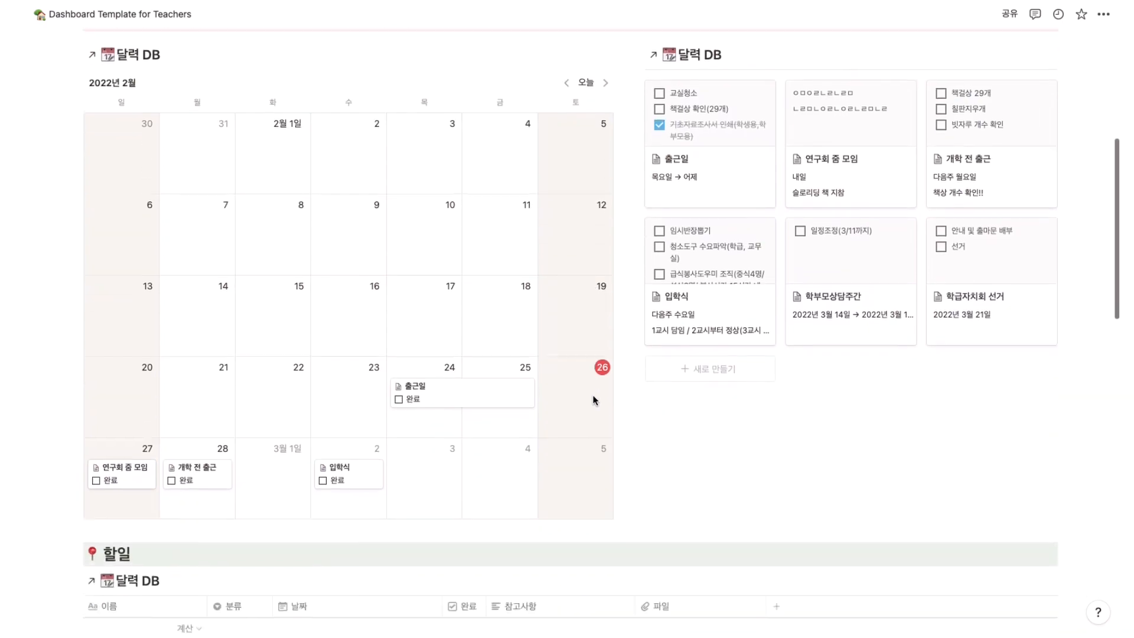
scroll(593, 400, down, 10)
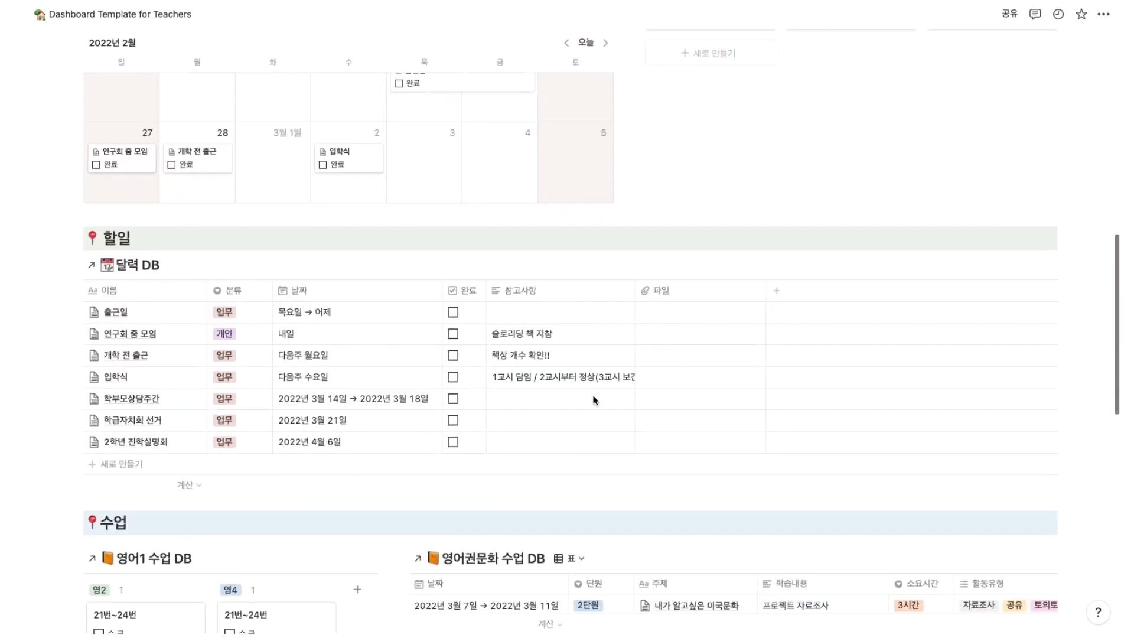
click(596, 399)
scroll(597, 397, down, 7)
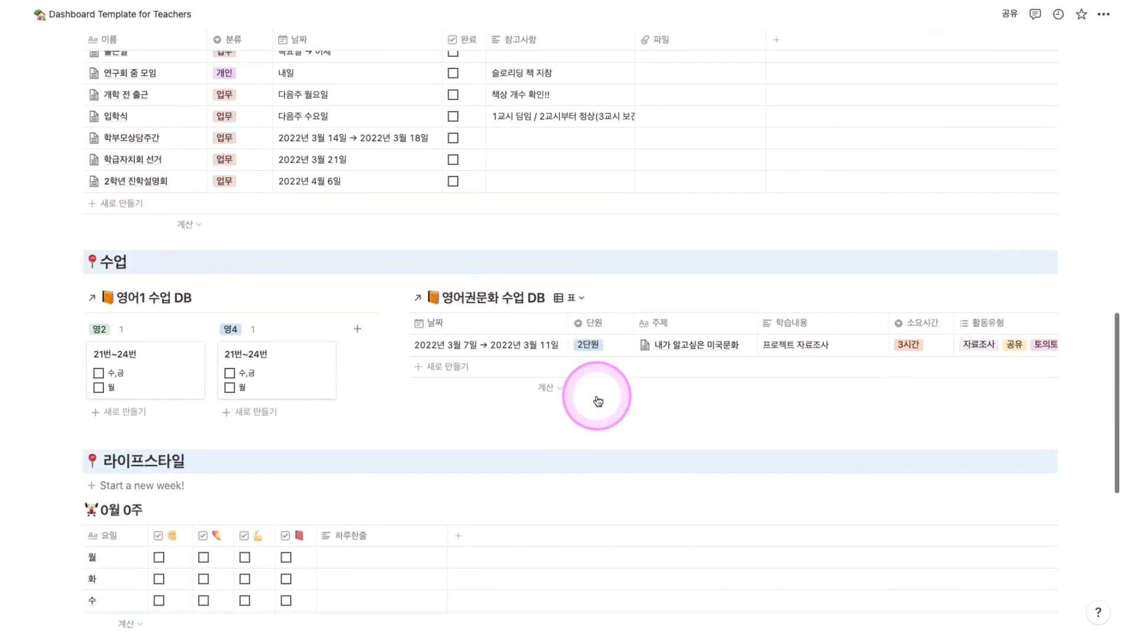
scroll(596, 396, down, 2)
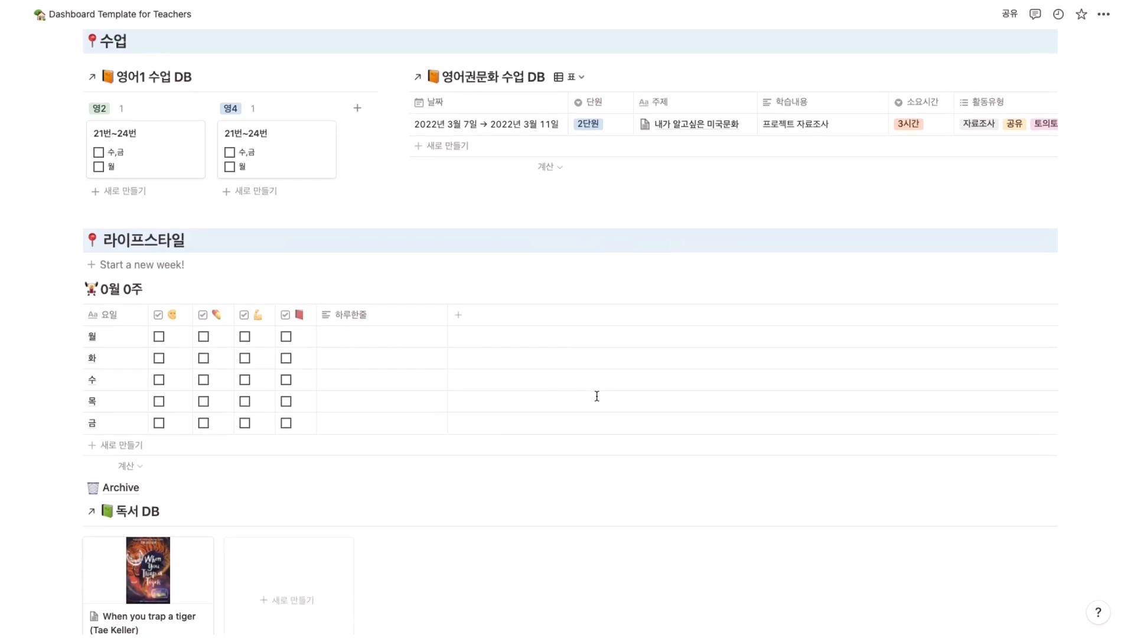
scroll(596, 396, up, 20)
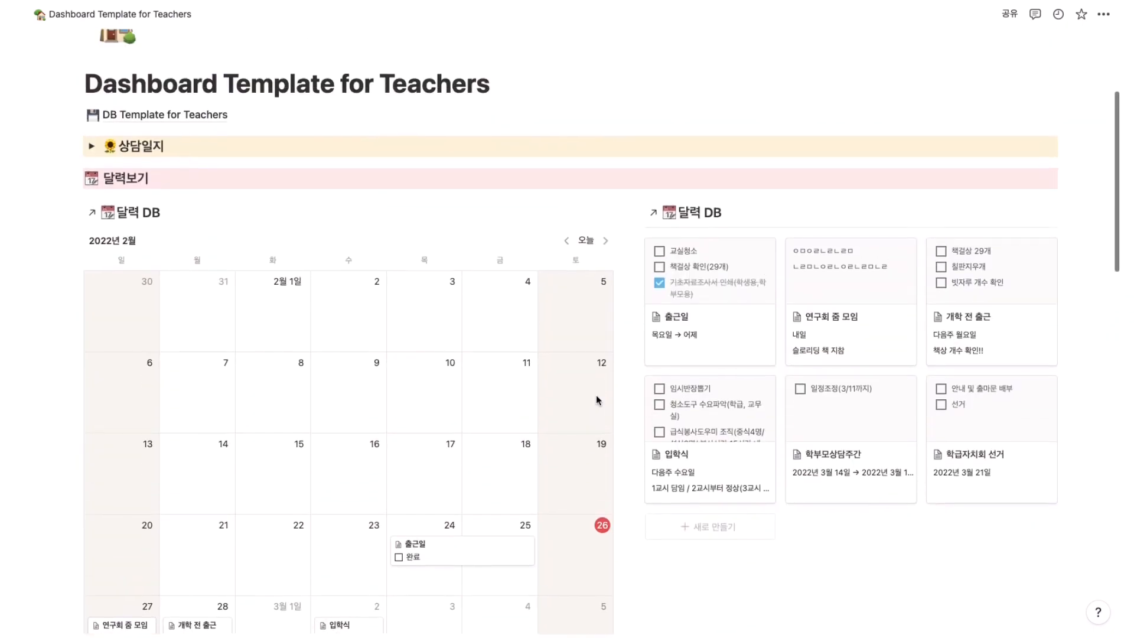